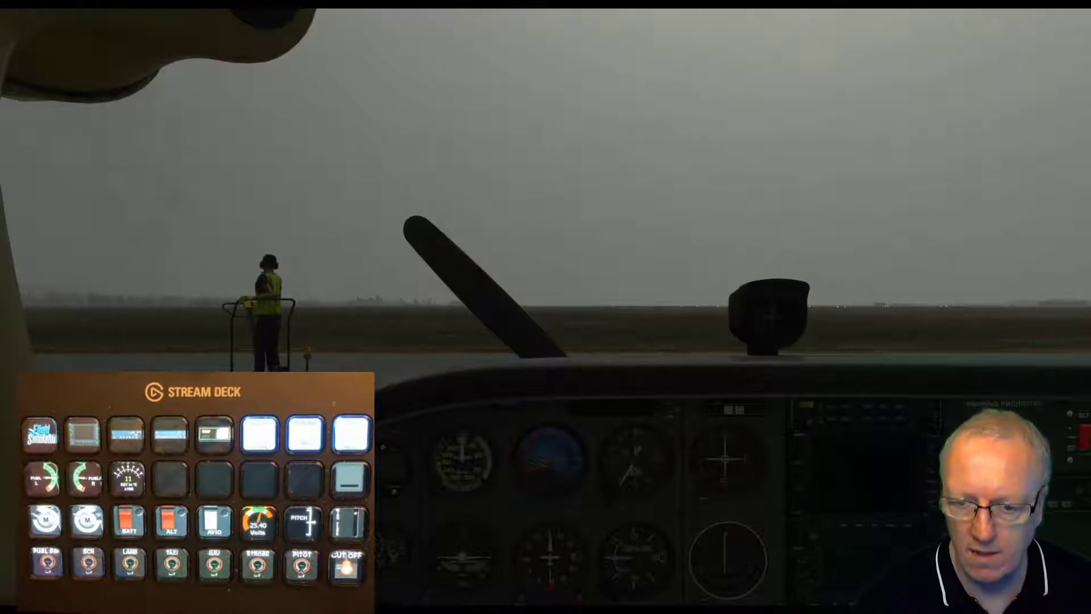
- Cycle through the Cessna cockpit's preset instrument views to examine the radio stack, centre pedestal and lower switch panel
key(ctrl+2)
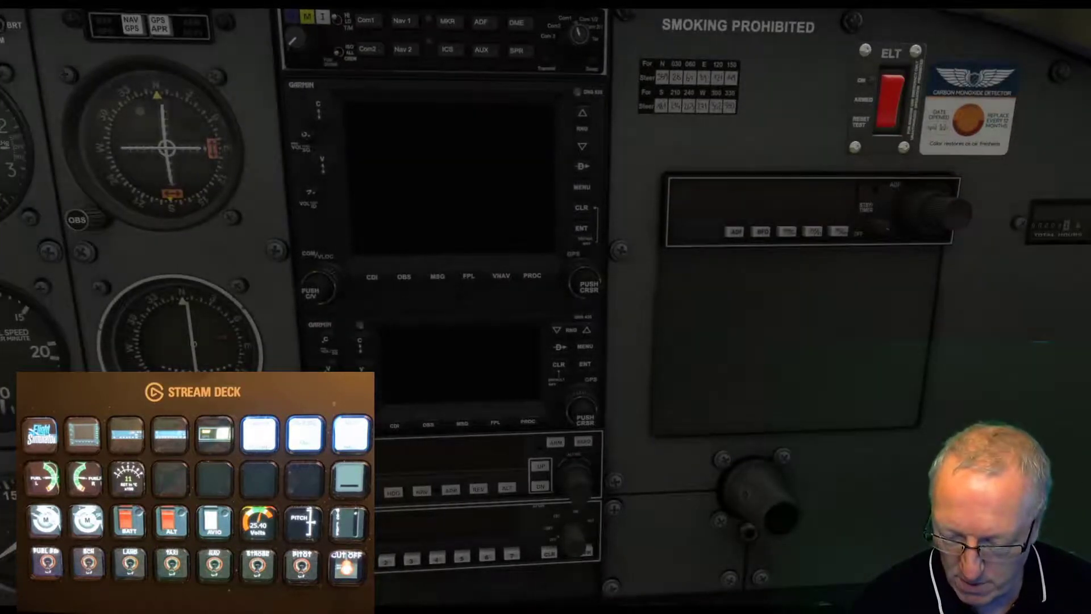
key(ctrl+3)
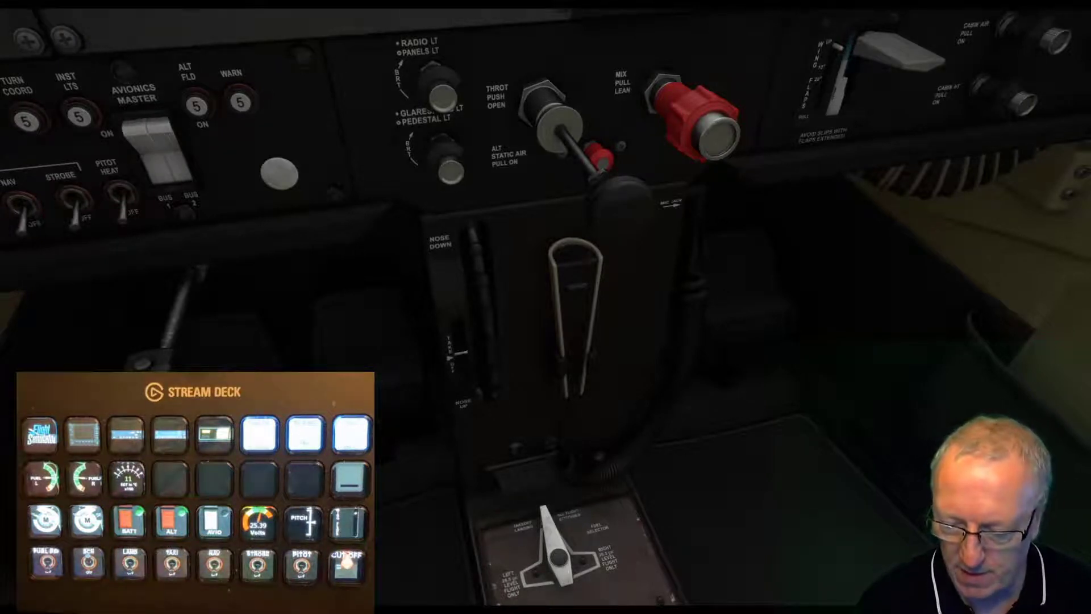
key(ctrl+3)
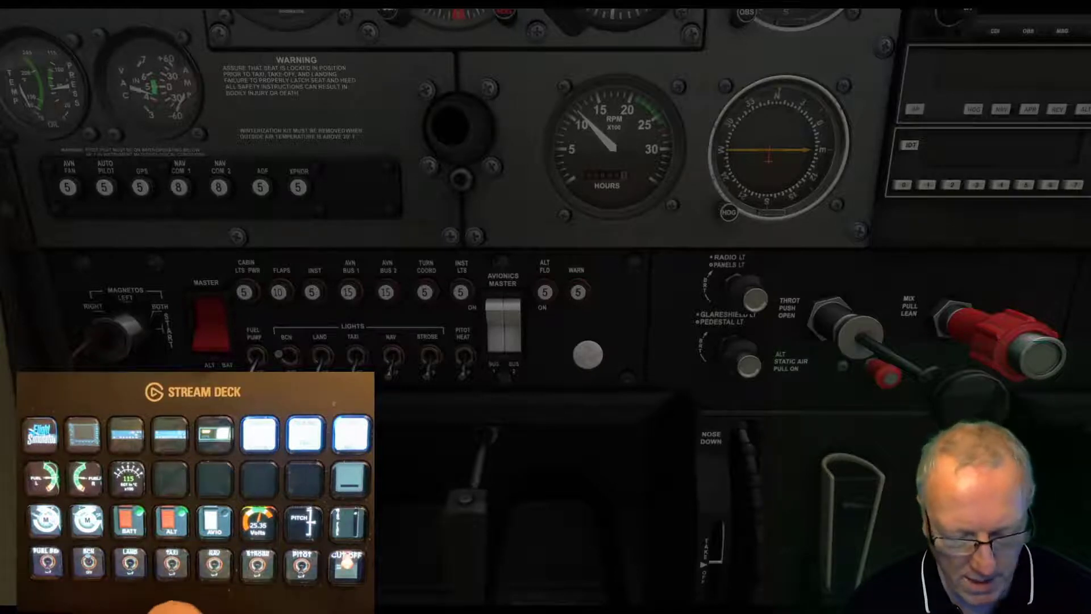
key(ctrl+2)
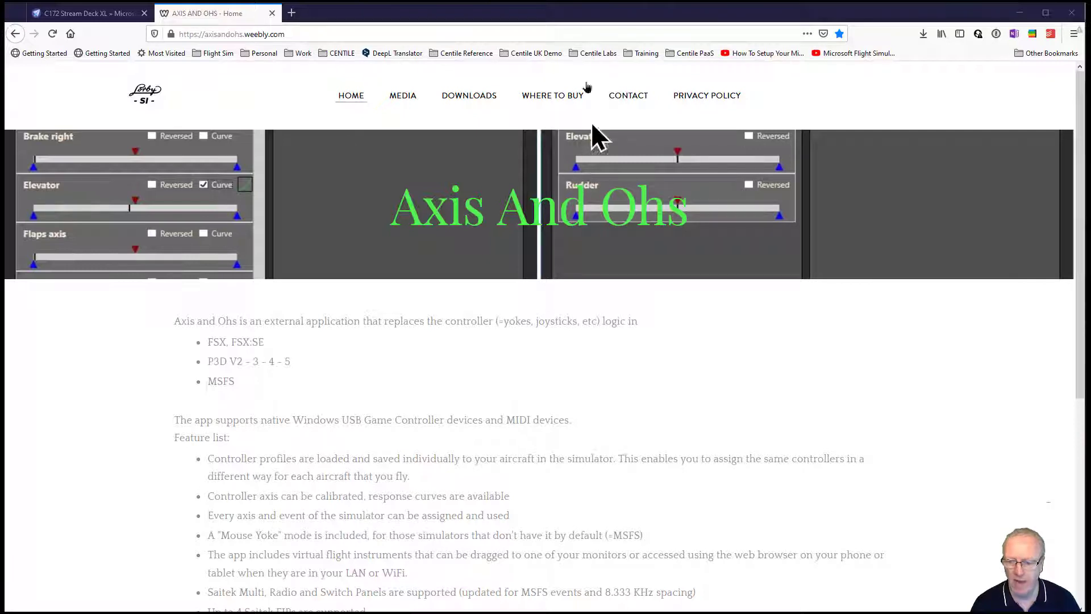
- Open the Axis And Ohs site's downloads page and examine the demo version files and Elgato Stream Deck plugin section
click(476, 98)
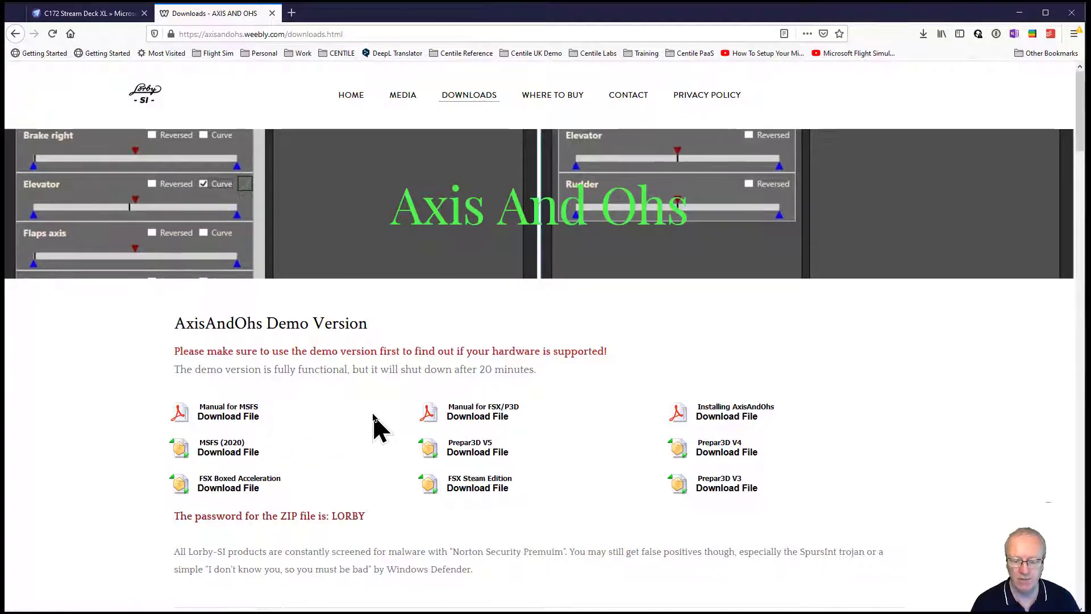
scroll(374, 426, down, 3)
scroll(374, 426, down, 5)
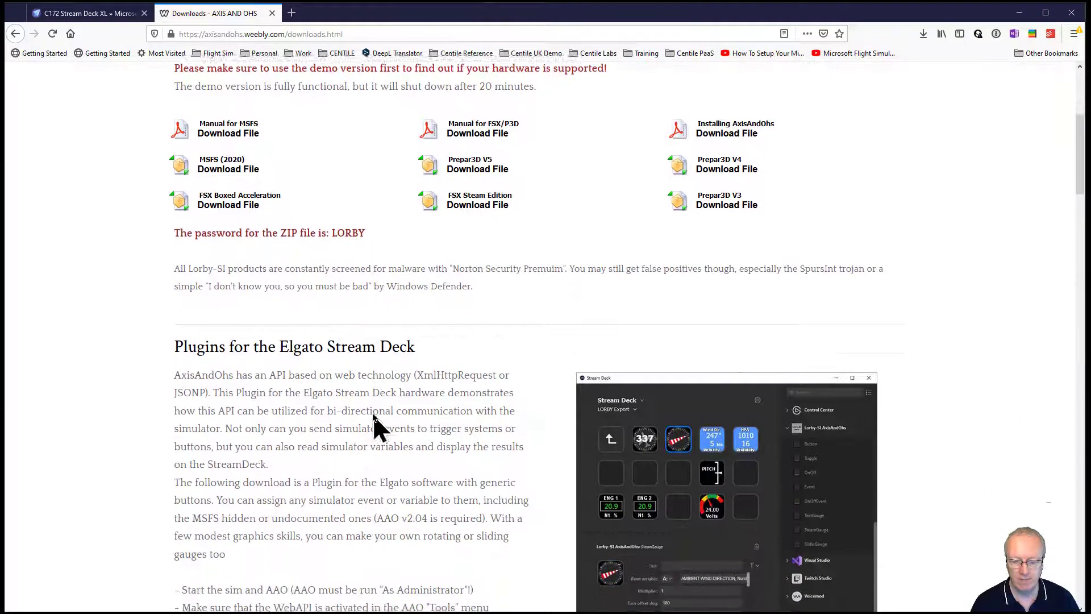
scroll(373, 412, down, 3)
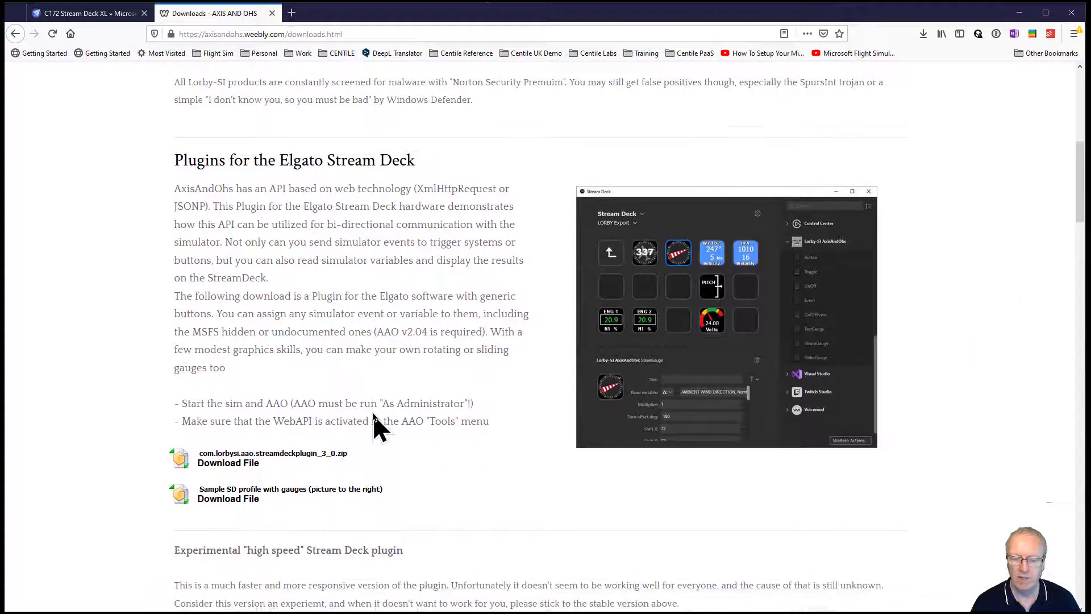
scroll(377, 427, down, 4)
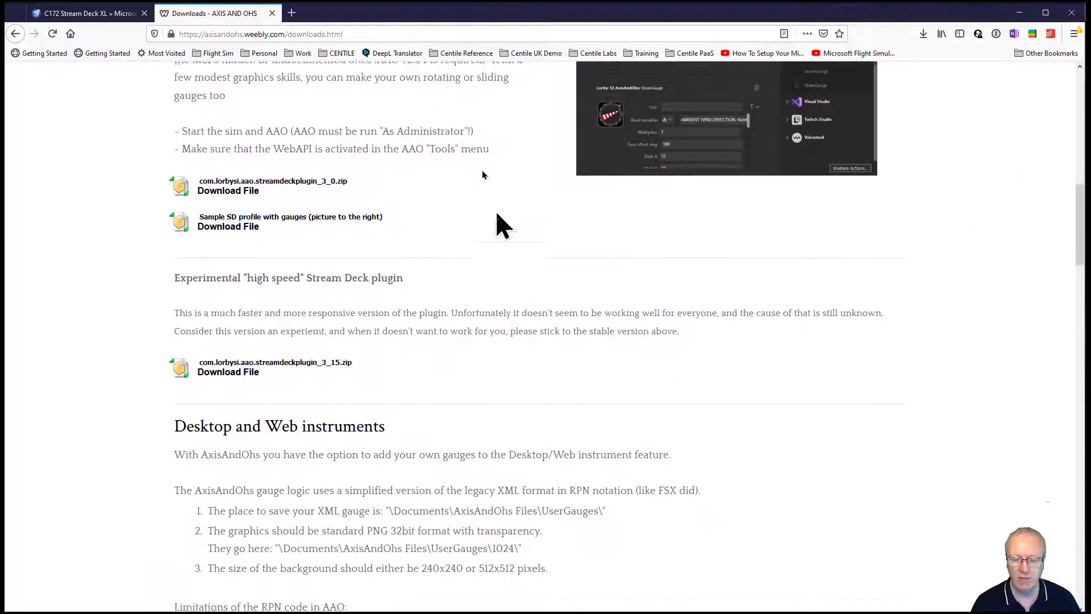
scroll(452, 219, up, 5)
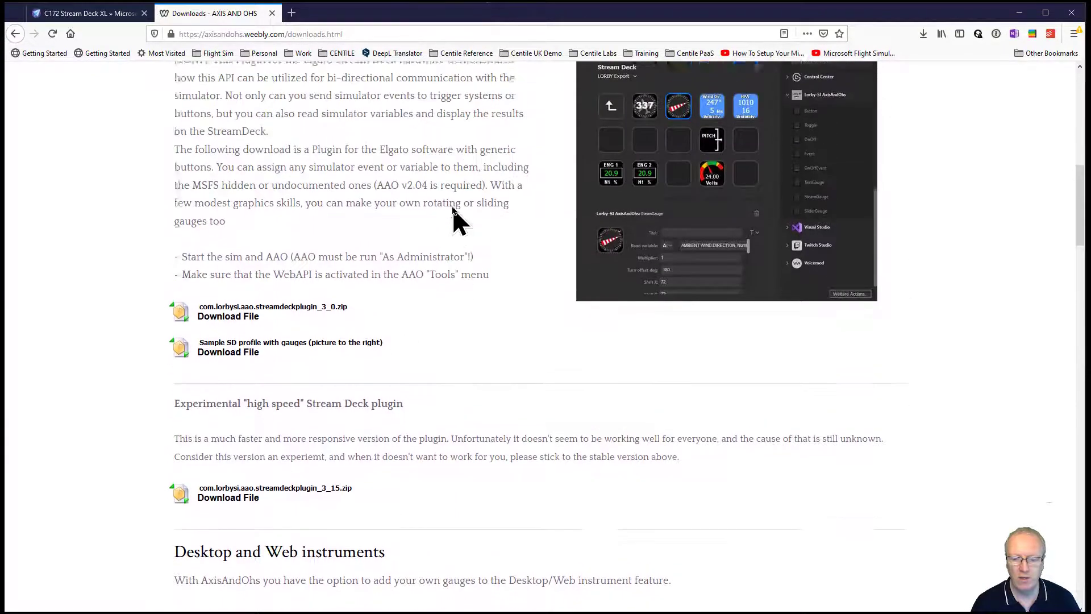
scroll(453, 219, down, 1)
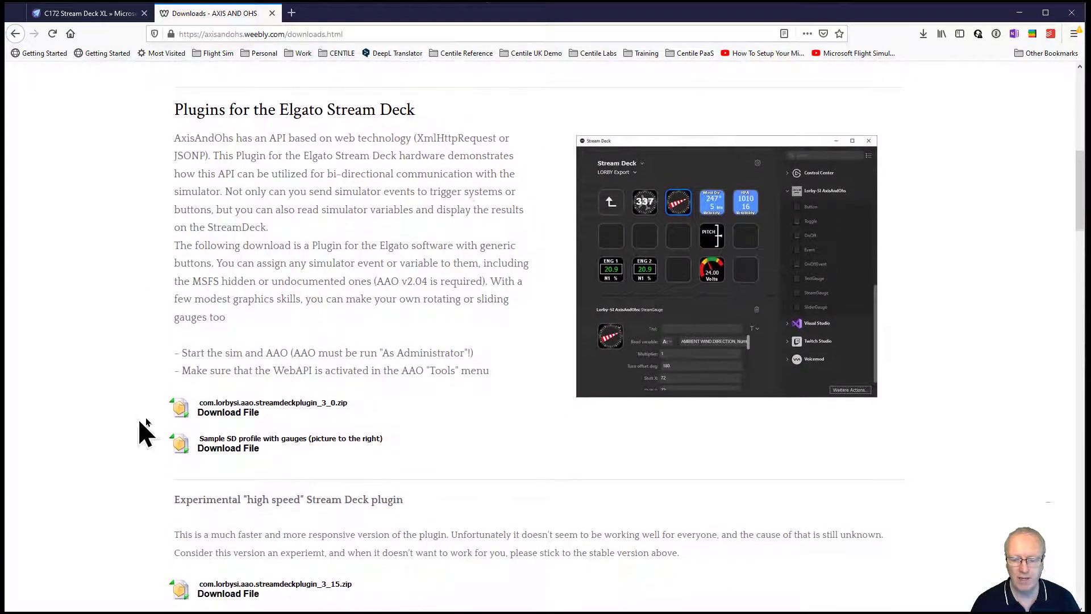
- Download the MSFS (2020) demo version of AxisAndOhs and show the downloaded zip in its containing folder
scroll(370, 382, up, 9)
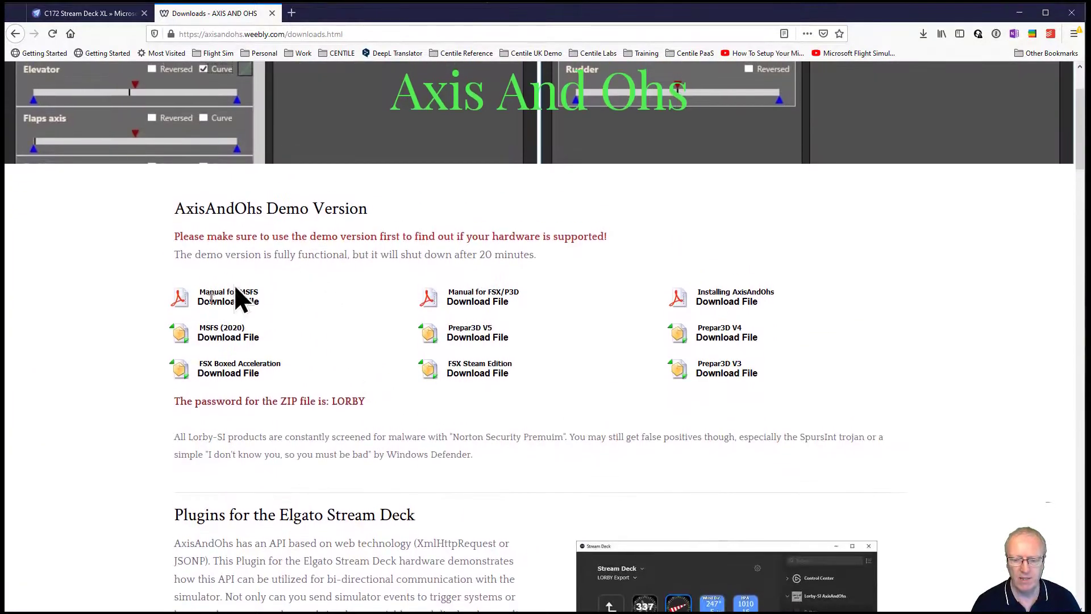
click(185, 334)
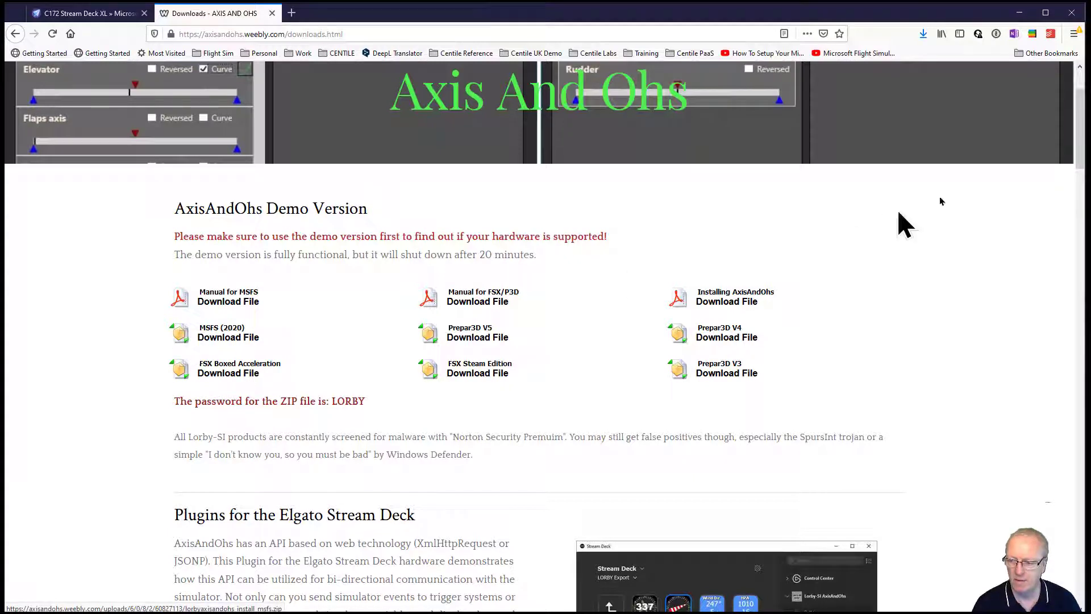
click(924, 35)
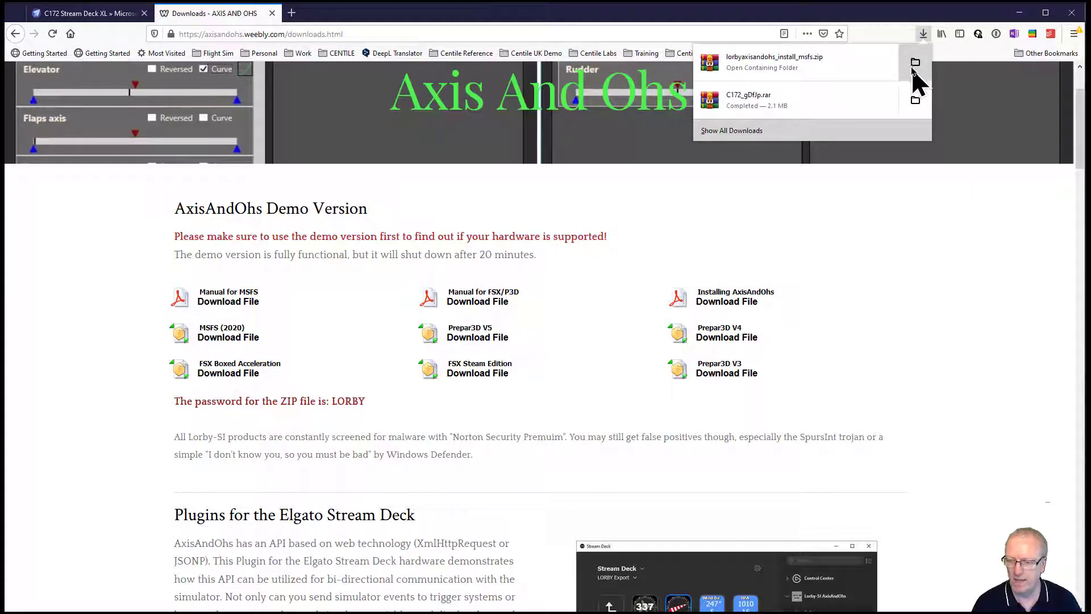
click(915, 62)
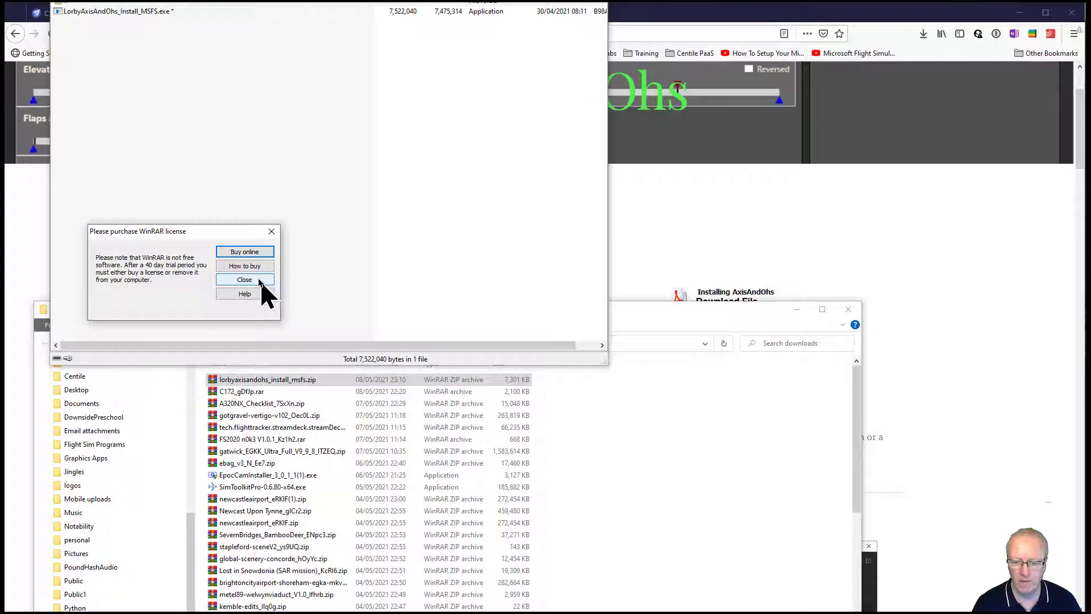
- Dismiss the WinRAR licence reminder, inspect the installer inside lorbyaxisandohs_install_msfs.zip, and close the archive
click(260, 280)
drag(397, 8, 541, 62)
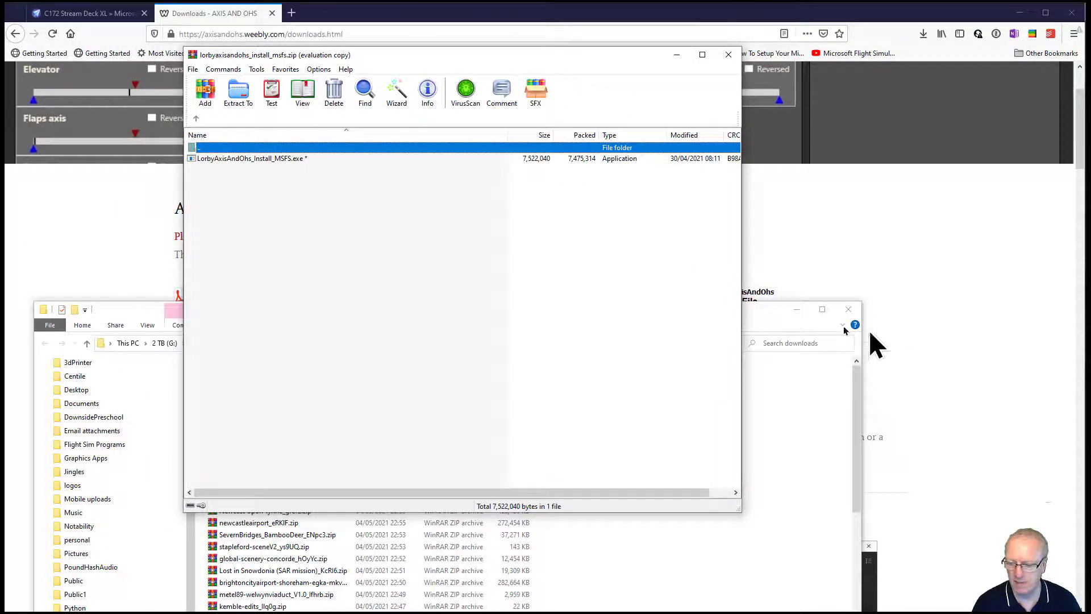
click(797, 309)
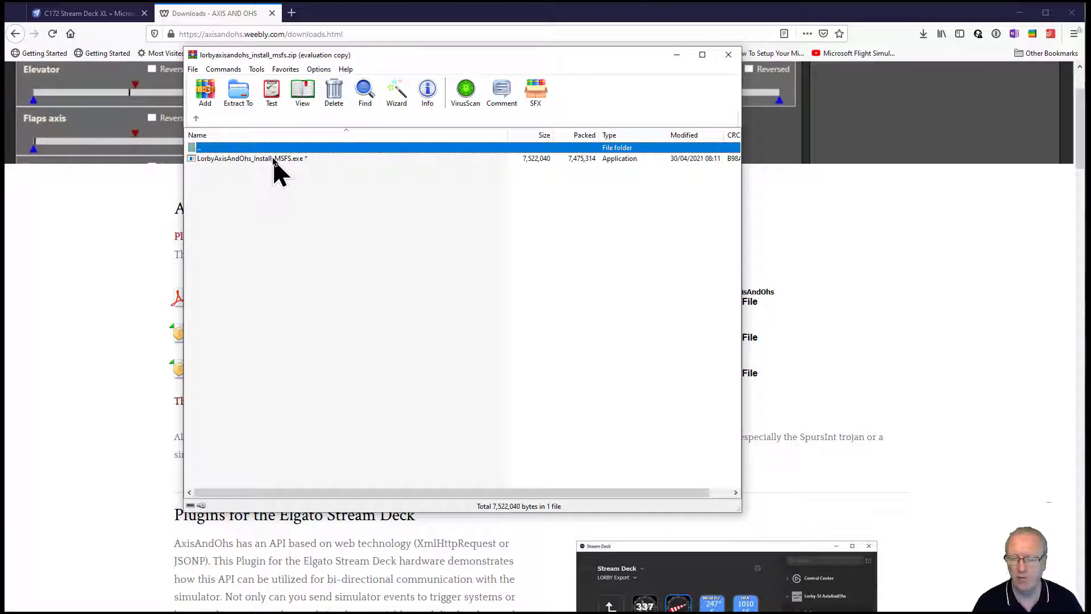
click(729, 54)
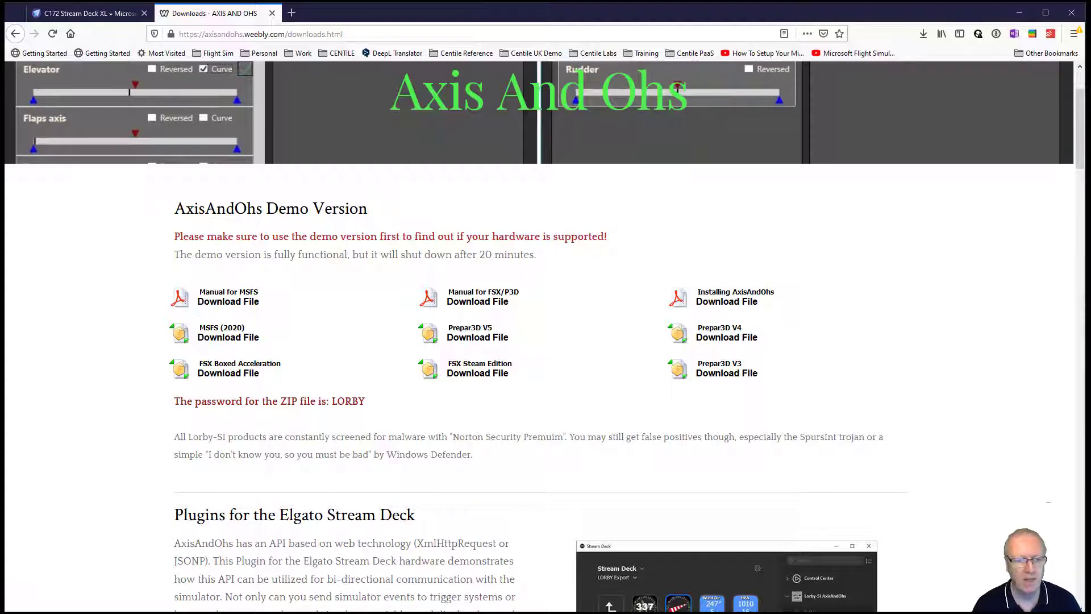
- Bring the Axis and Ohs window into view to examine its assigned axes and buttons, and move it away again
drag(2, 34, 378, 65)
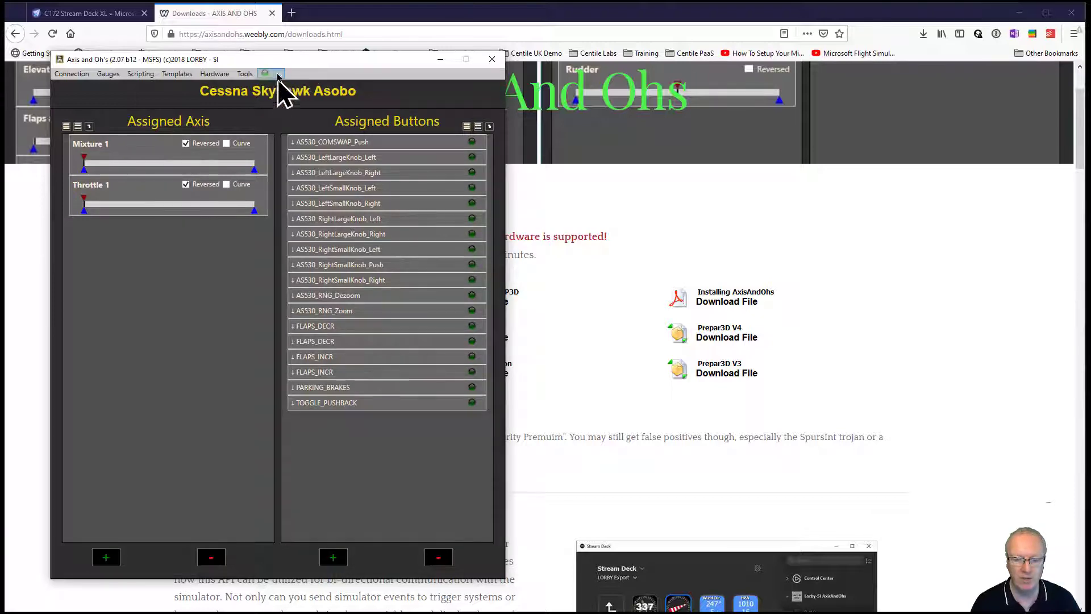
drag(357, 63, 0, 170)
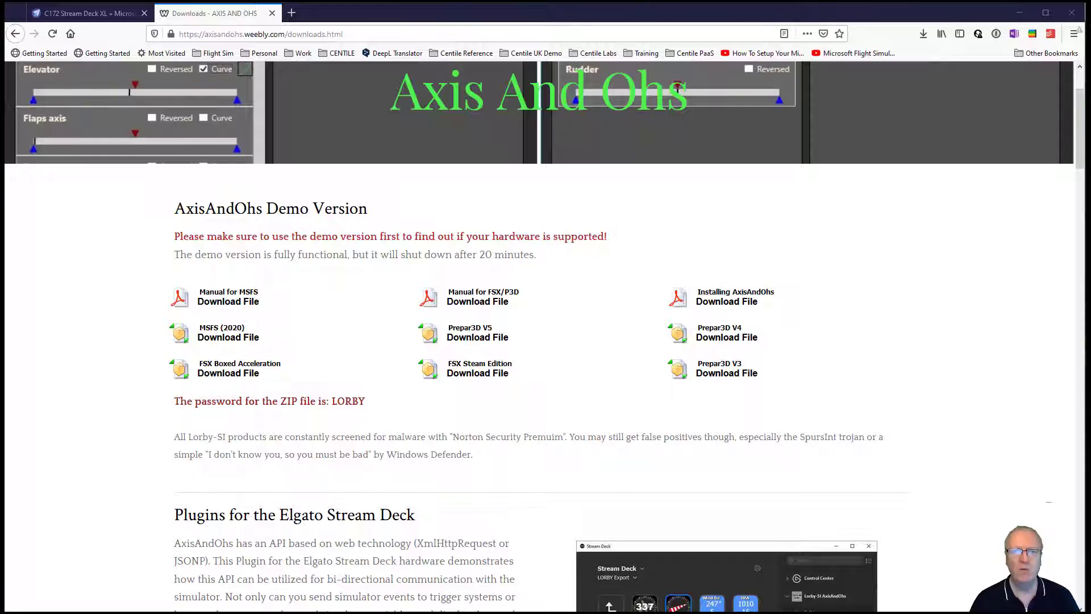
- Switch to the C172 Stream Deck XL page on Flightsim.to and view its main panel preview image enlarged
click(85, 15)
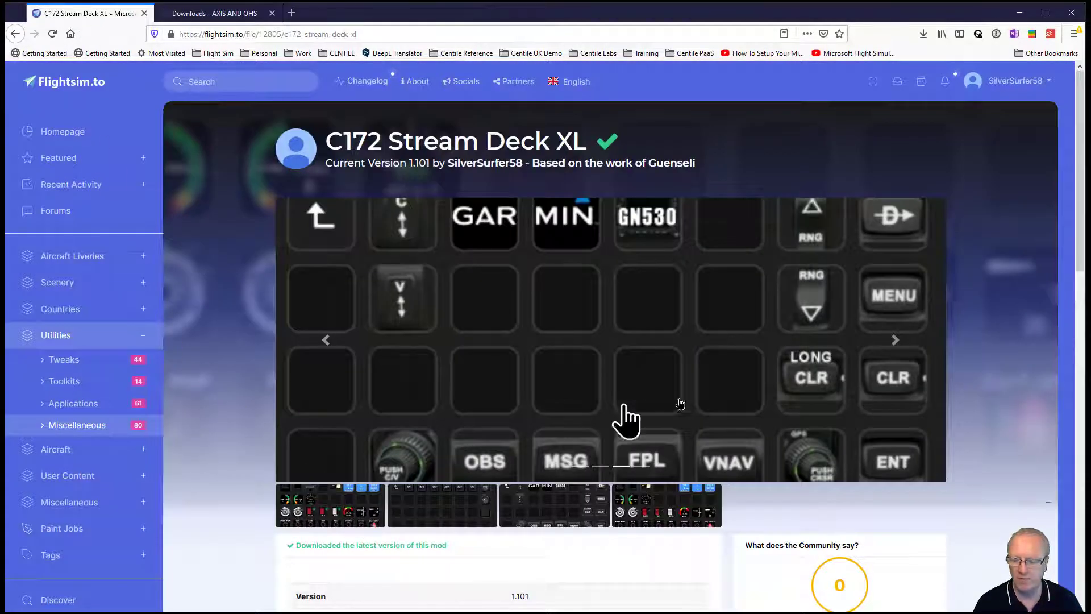
scroll(954, 391, down, 2)
scroll(952, 387, down, 2)
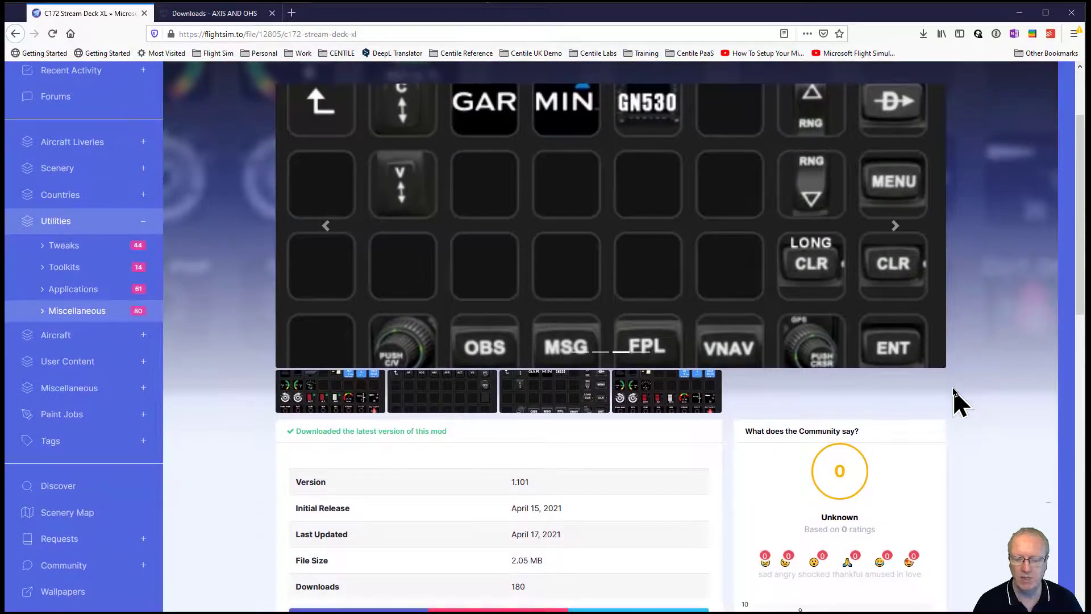
scroll(953, 387, up, 1)
scroll(949, 399, up, 2)
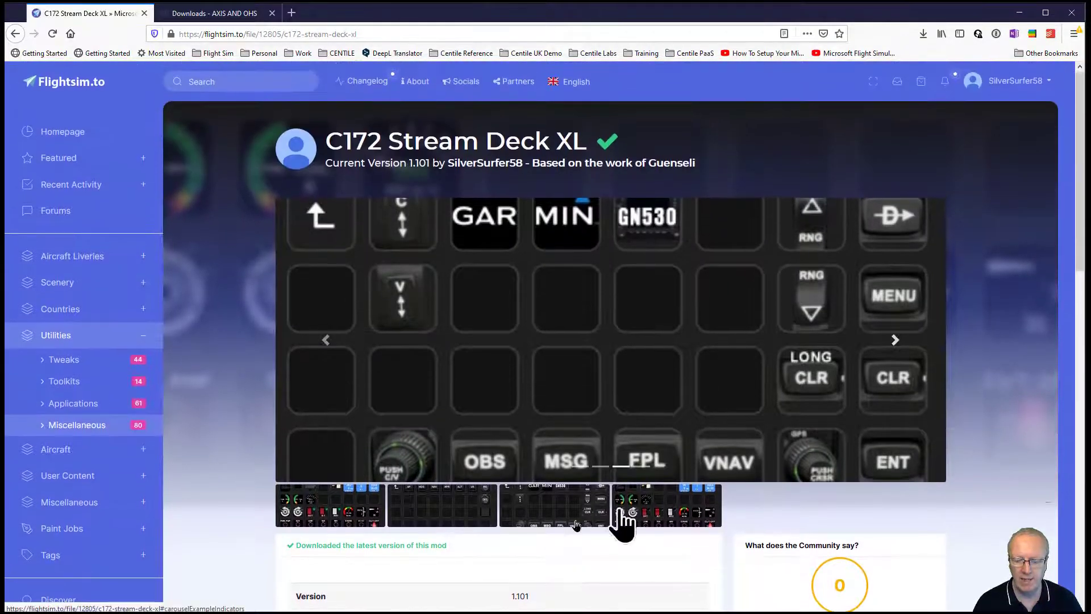
click(334, 515)
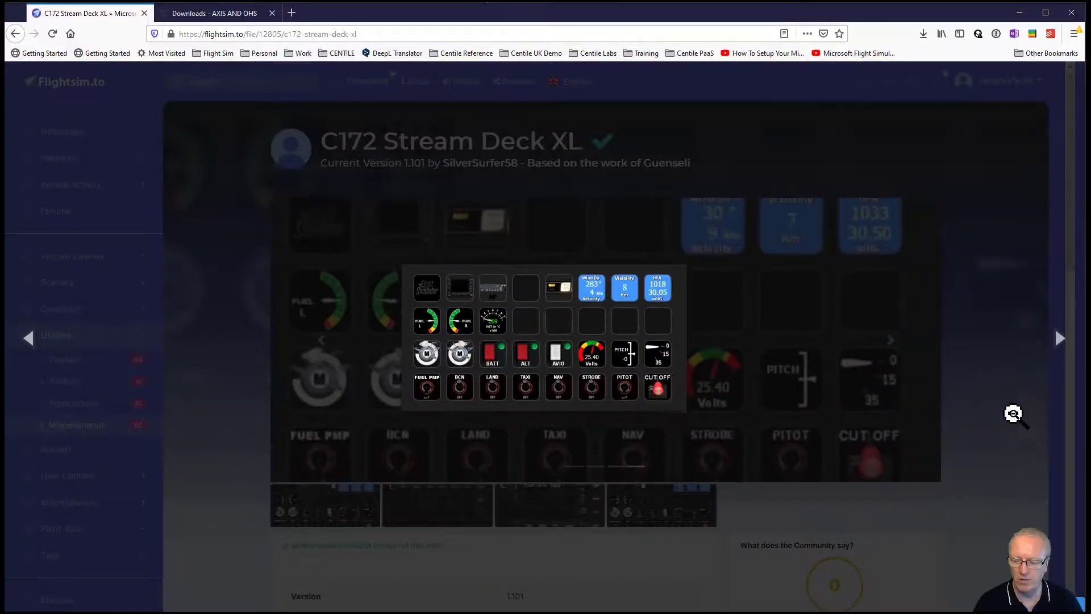
click(1014, 417)
- Locate the C172 profile's version 1.101 download and examine the Stream Deck profile and icon images in the C172 folder
scroll(962, 433, down, 6)
click(475, 279)
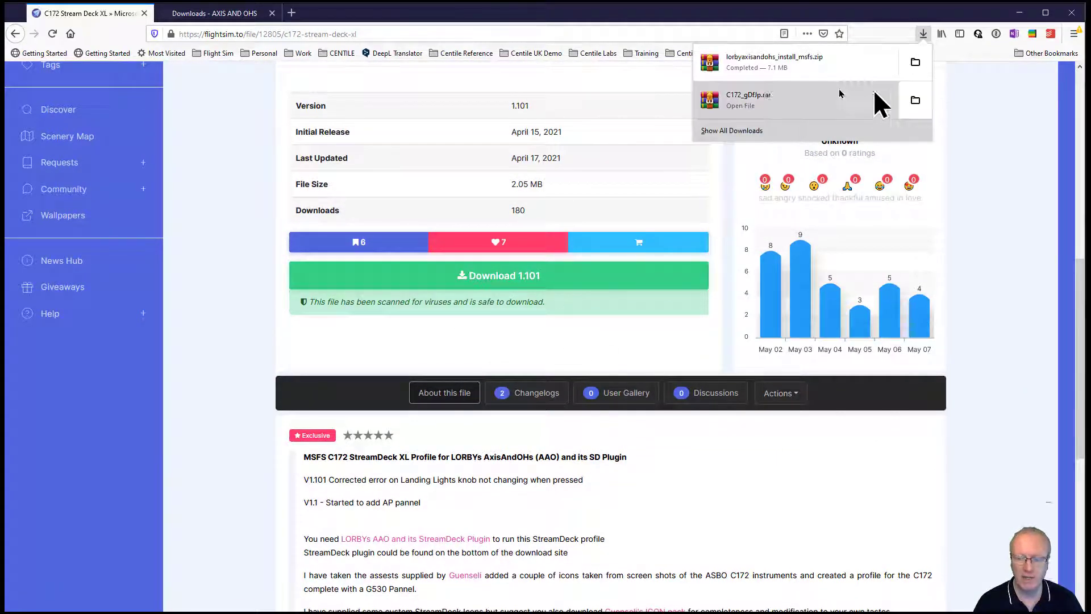
click(973, 195)
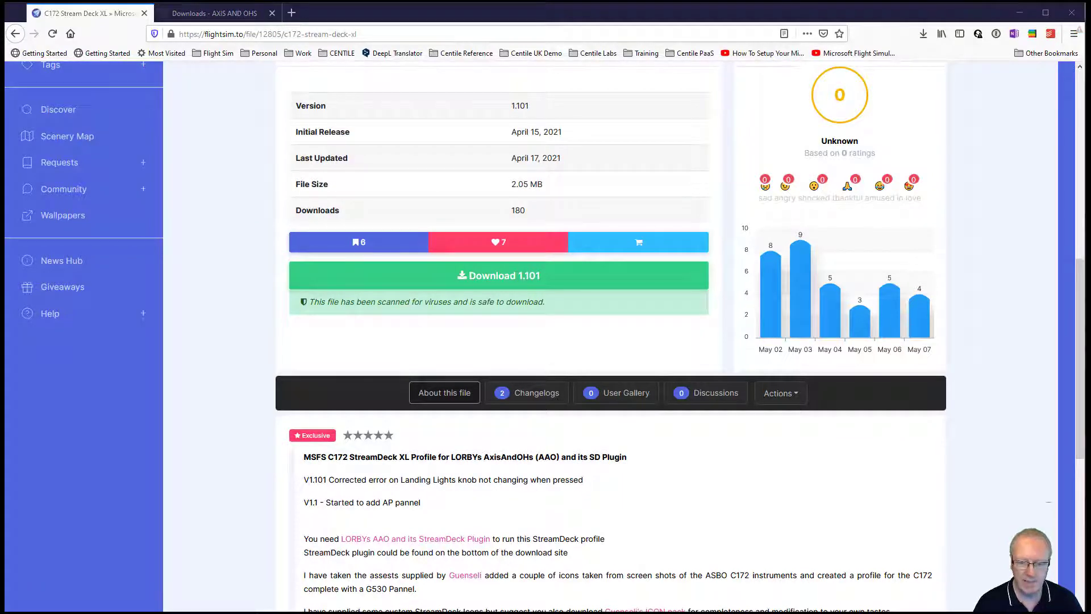
drag(0, 267, 692, 37)
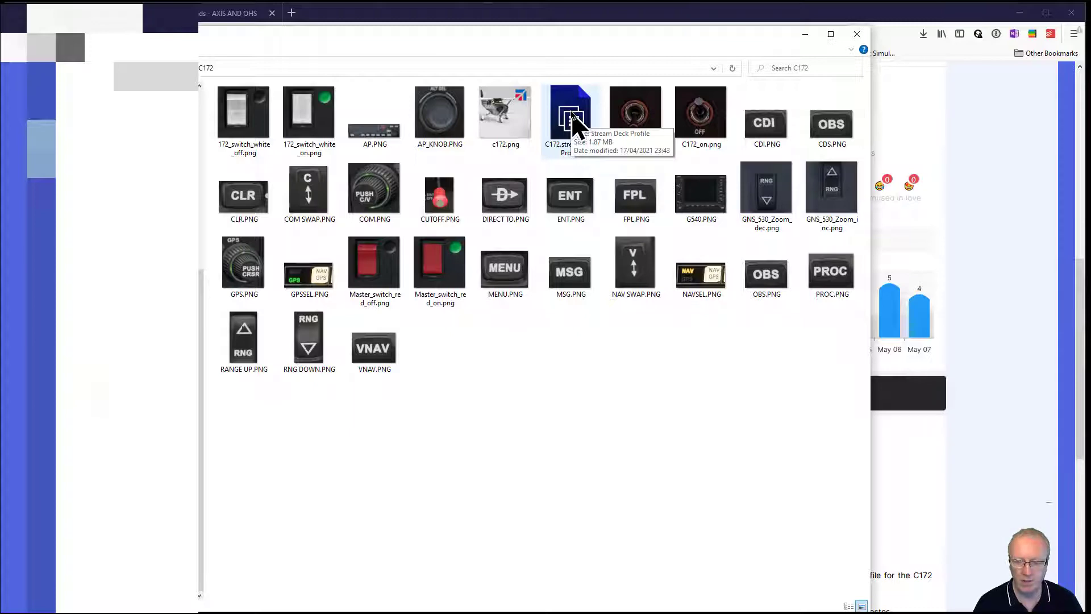
drag(590, 45, 0, 210)
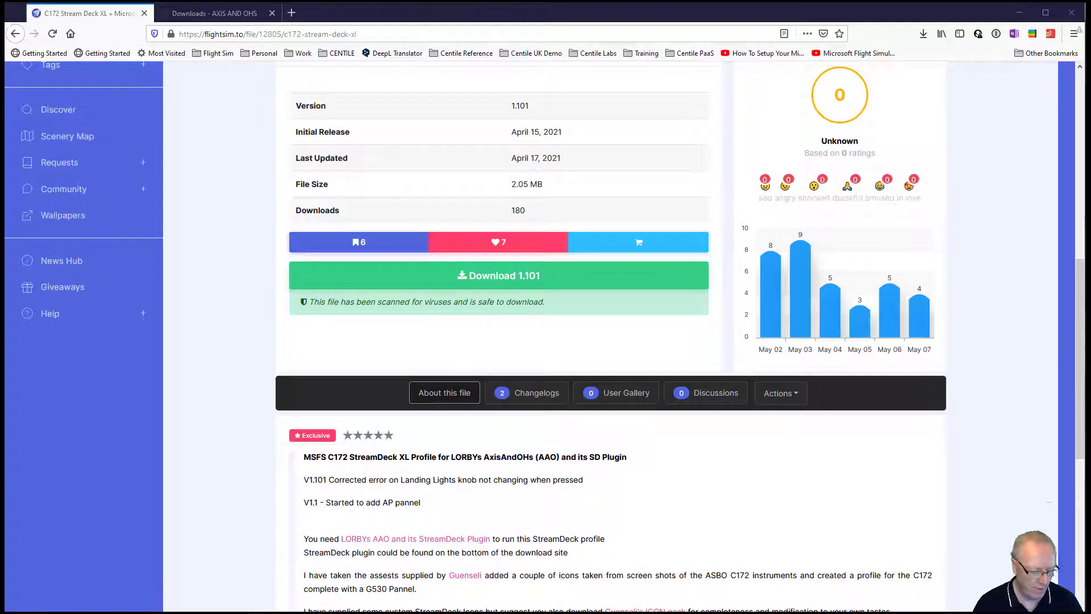
- Bring the Stream Deck window into view over the browser and collapse the Lorby-SI AxisAndOhs action category
drag(0, 370, 632, 21)
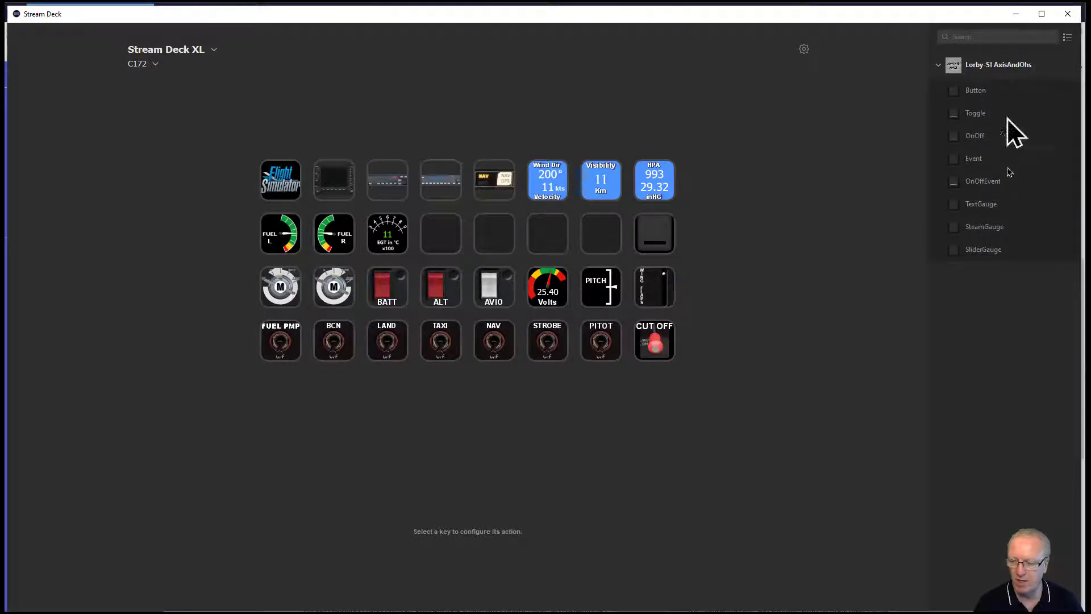
click(941, 65)
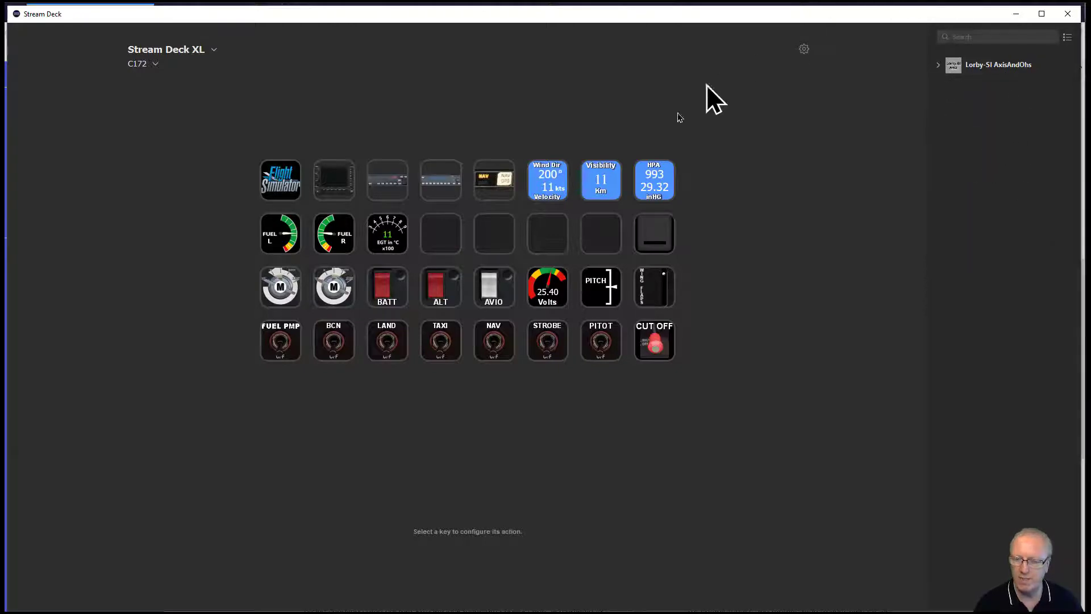
- Show all action categories from Game Capture through BarRaider in the actions list and expand Lorby-SI AxisAndOhs
click(1068, 38)
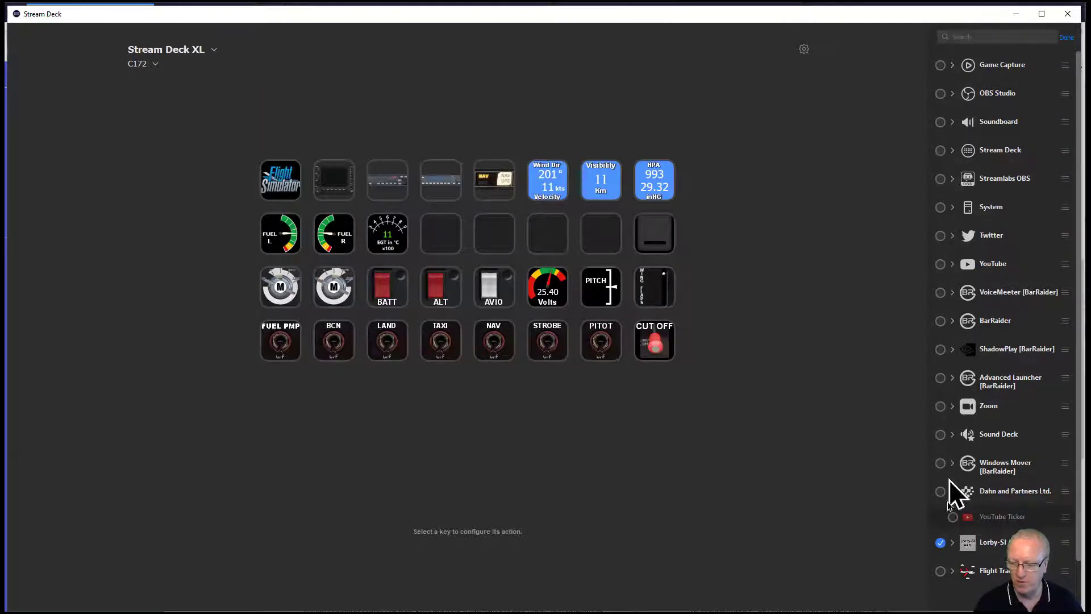
click(941, 65)
click(941, 93)
click(940, 122)
click(940, 150)
click(940, 178)
click(940, 207)
click(941, 235)
click(940, 264)
click(941, 292)
click(940, 320)
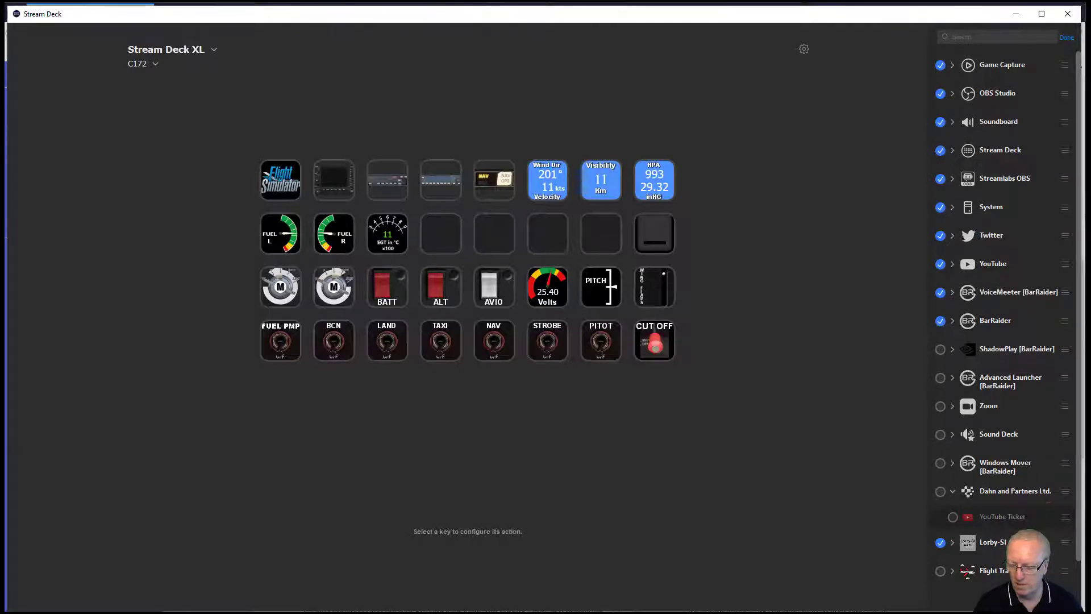
click(1065, 40)
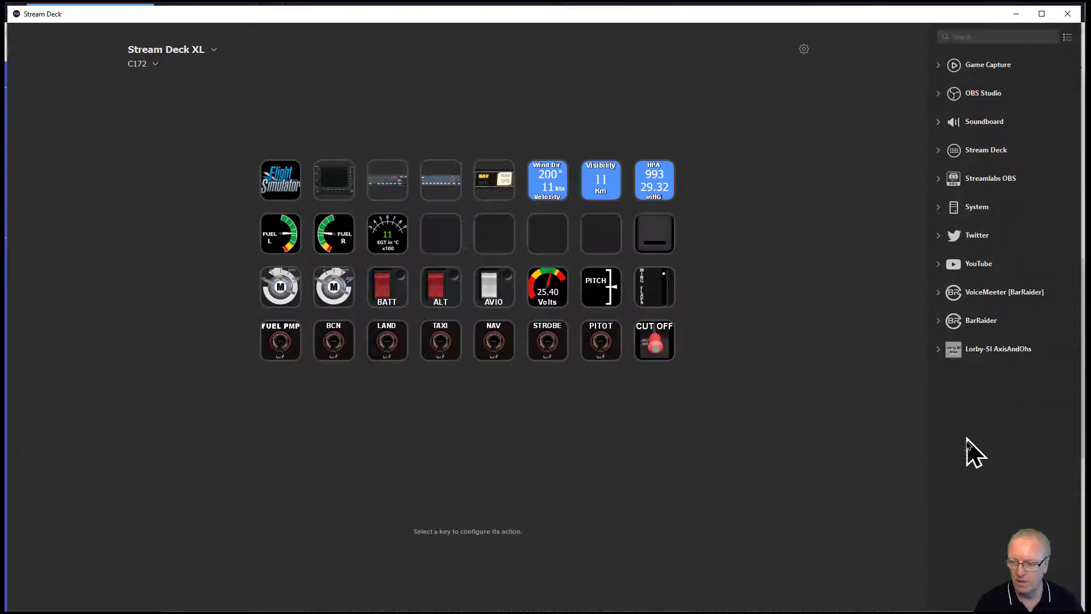
click(946, 349)
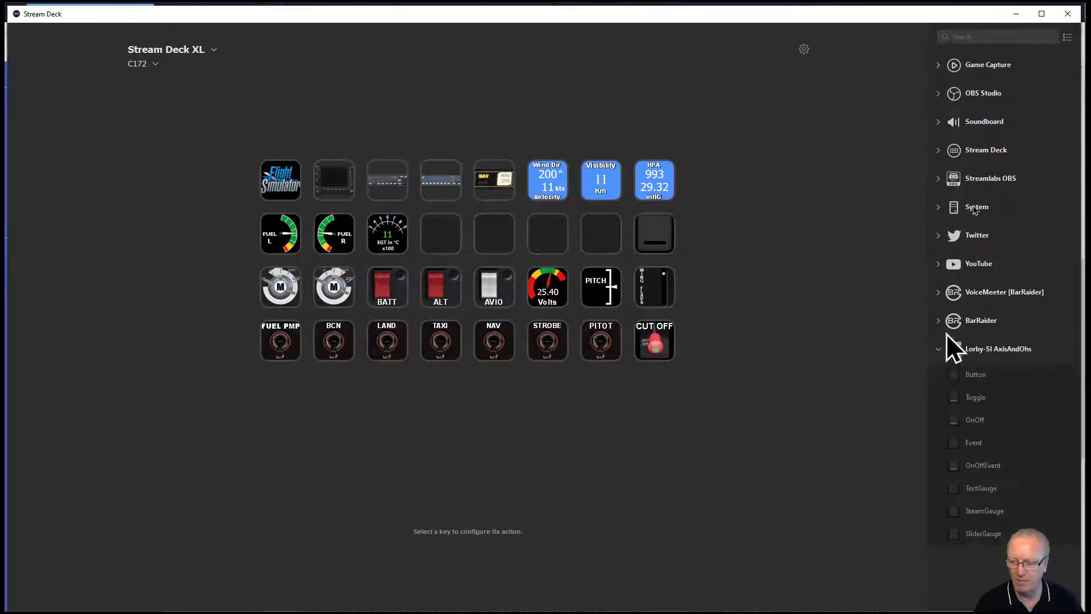
- Hide every action category from Game Capture through BarRaider in the actions list, leaving only Lorby-SI AxisAndOhs shown
click(1067, 37)
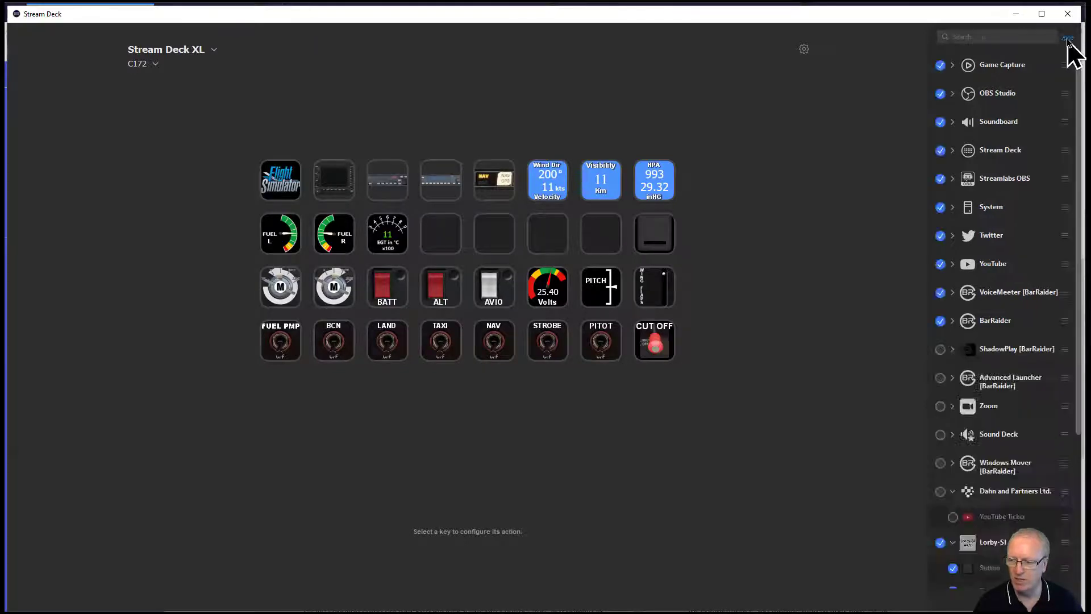
click(940, 64)
click(940, 93)
click(940, 121)
click(940, 150)
click(940, 178)
click(940, 206)
click(941, 236)
click(941, 264)
click(941, 292)
click(940, 320)
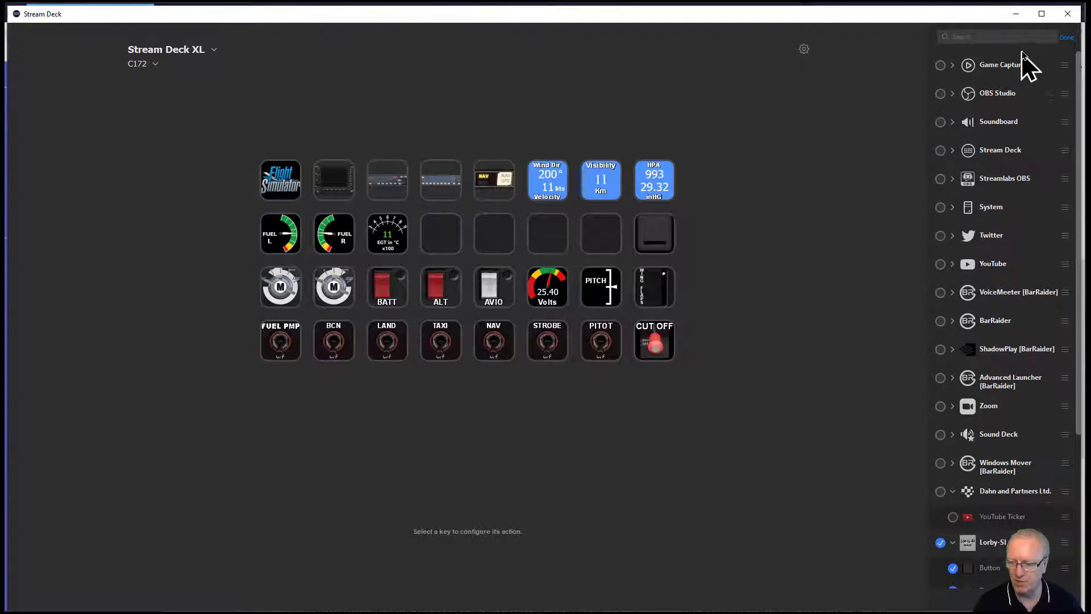
click(1066, 37)
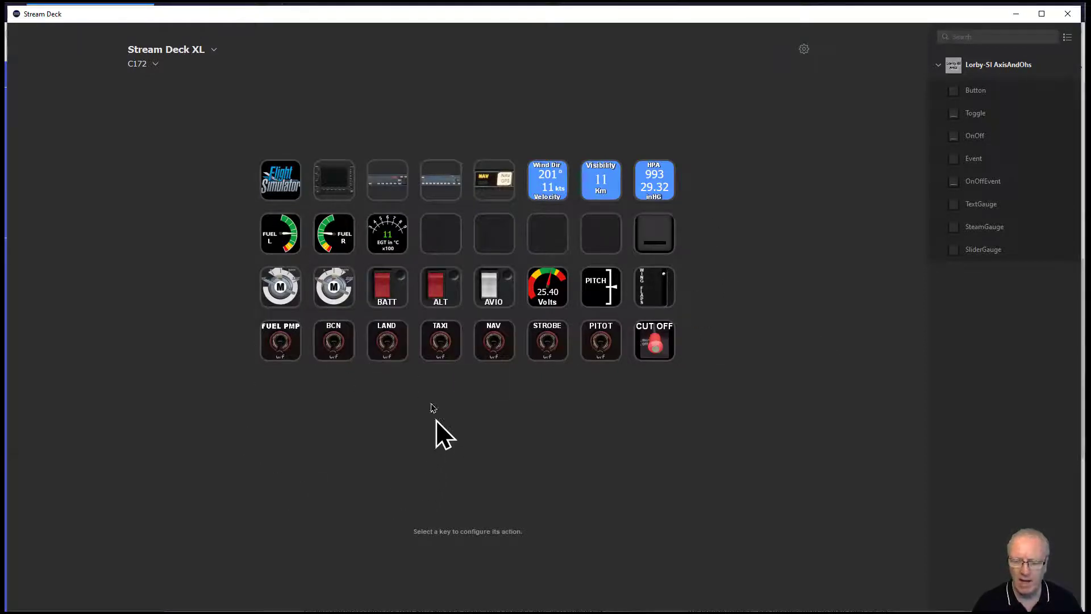
- Examine the BATT key's toggle settings, state icons and icon options, and view the matching Master_switch_red_off.png in the C172 folder
click(391, 289)
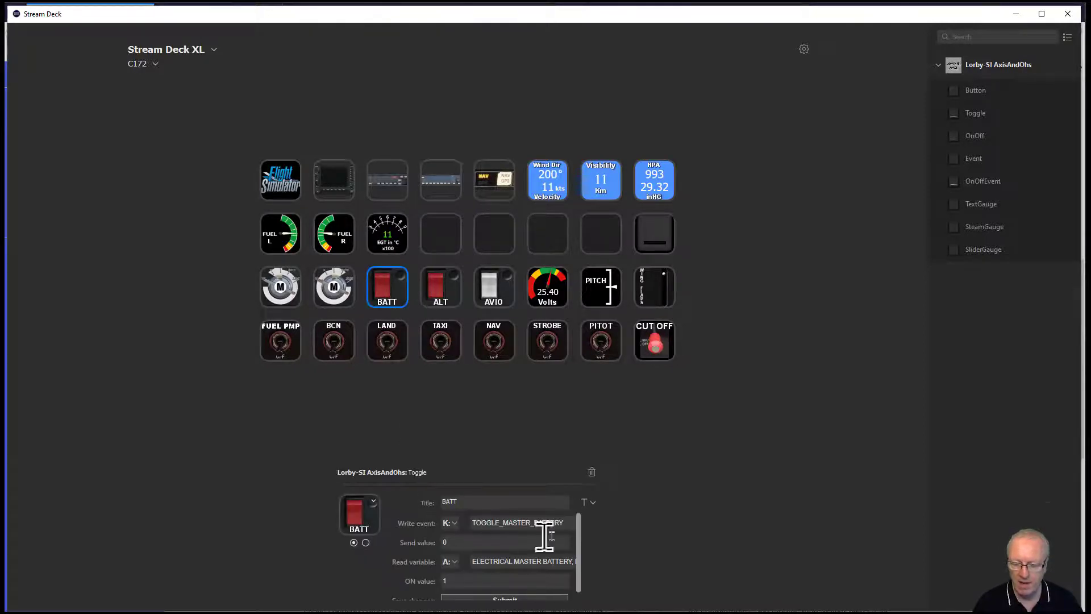
click(366, 543)
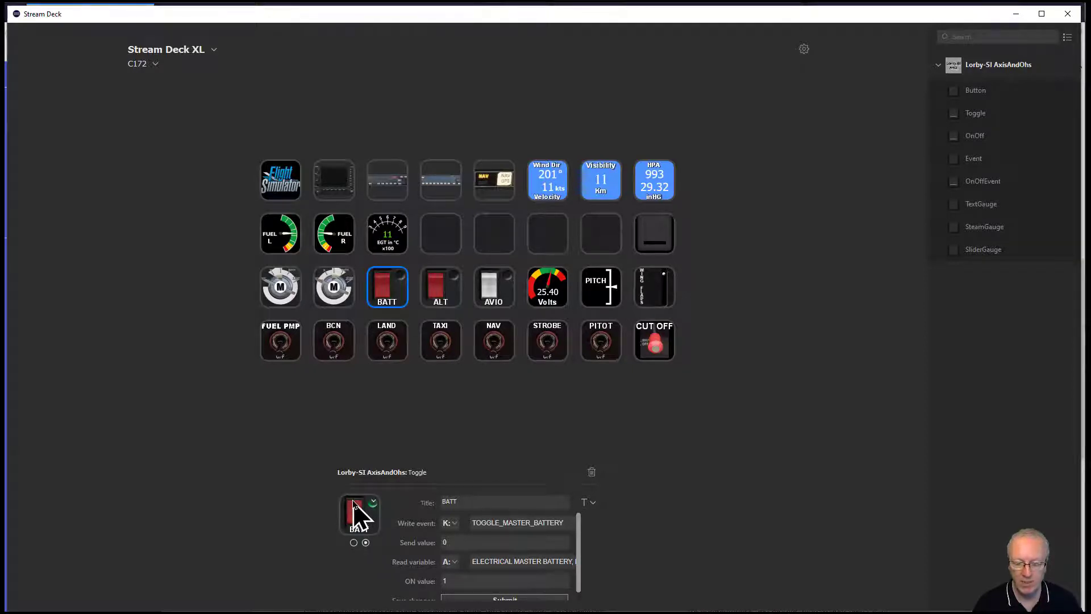
click(353, 542)
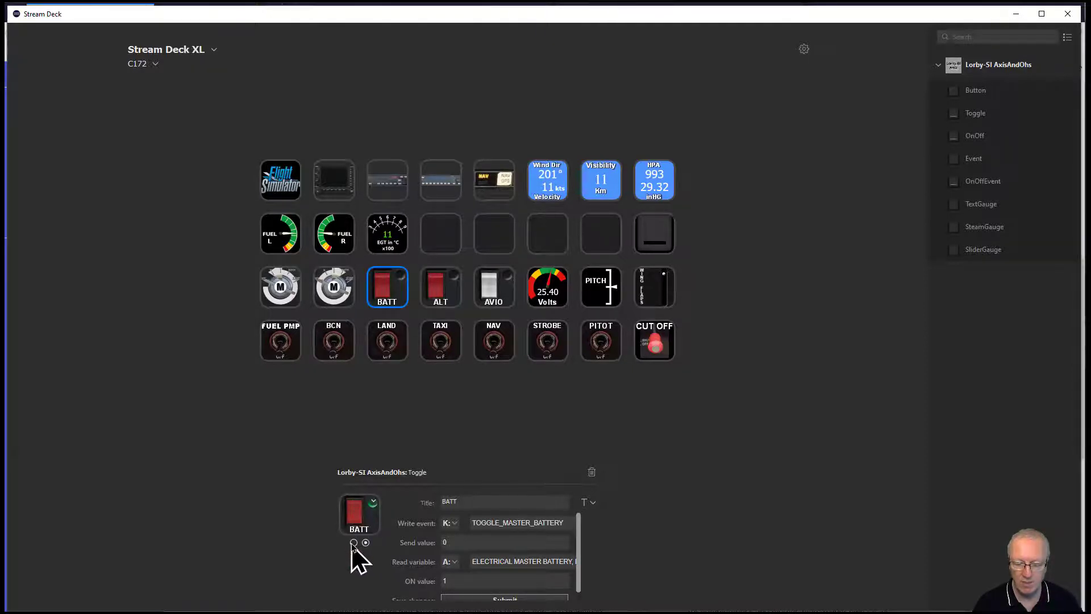
click(373, 501)
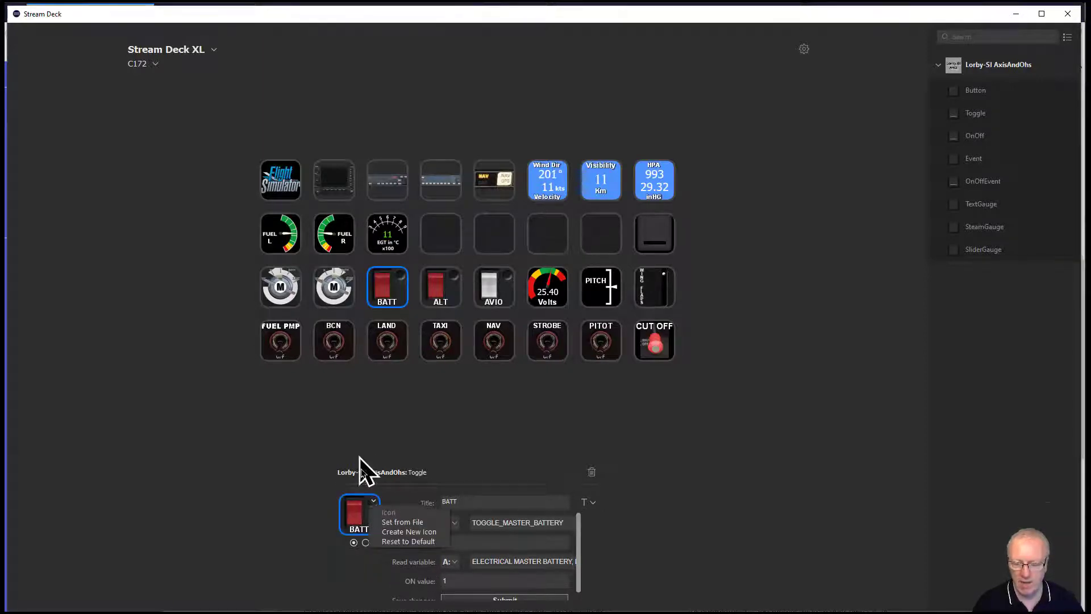
drag(6, 62, 502, 35)
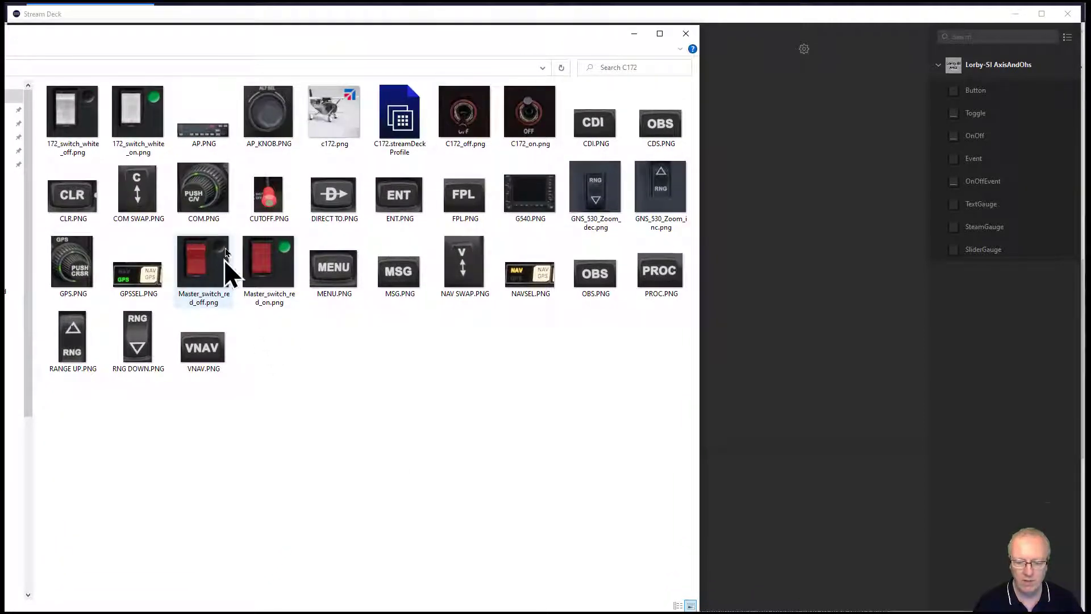
drag(523, 45, 2, 171)
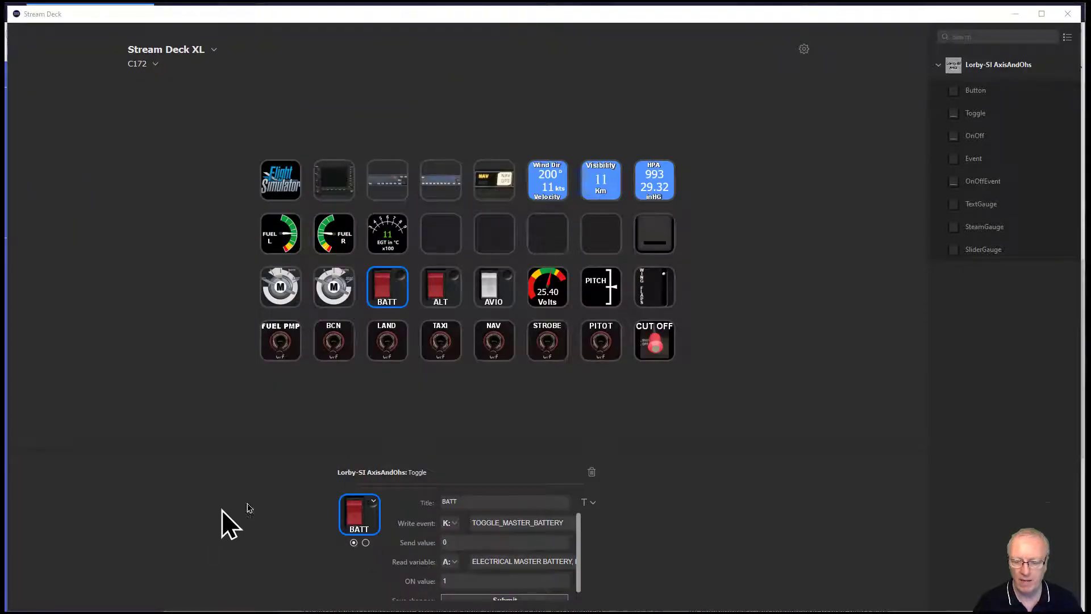
- Show the BATT key's second state and its icon options, and view the matching Master_switch_red_on.png in the C172 folder
click(365, 543)
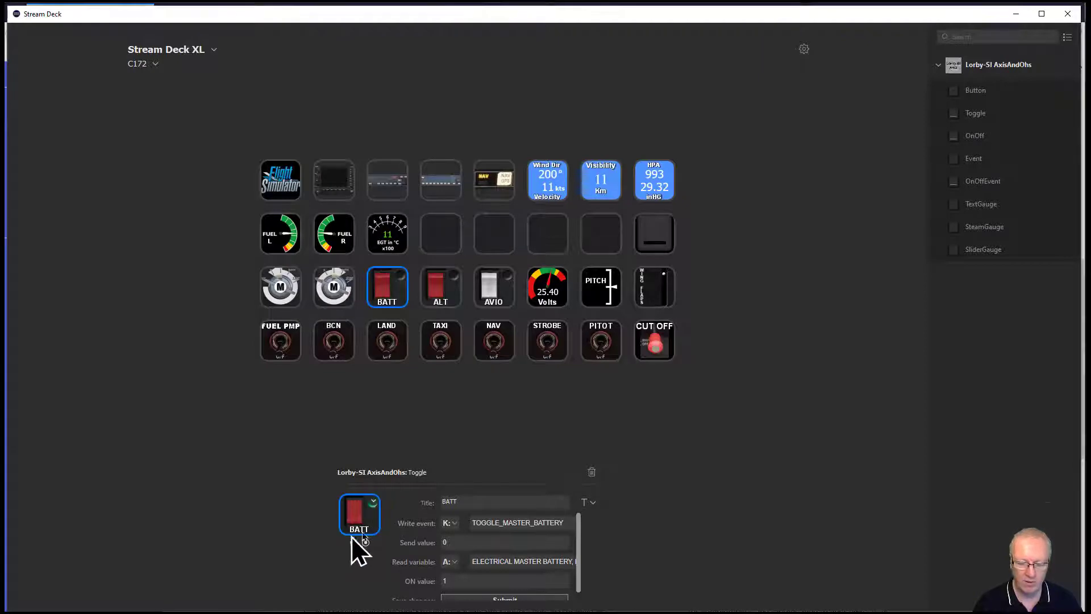
click(374, 502)
click(400, 533)
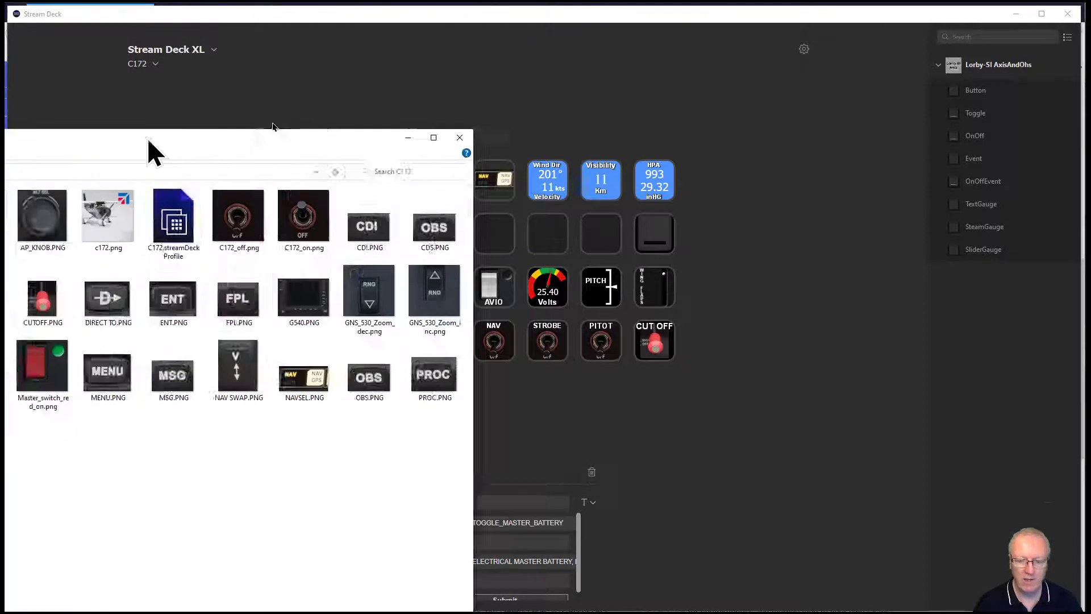
drag(146, 151, 326, 83)
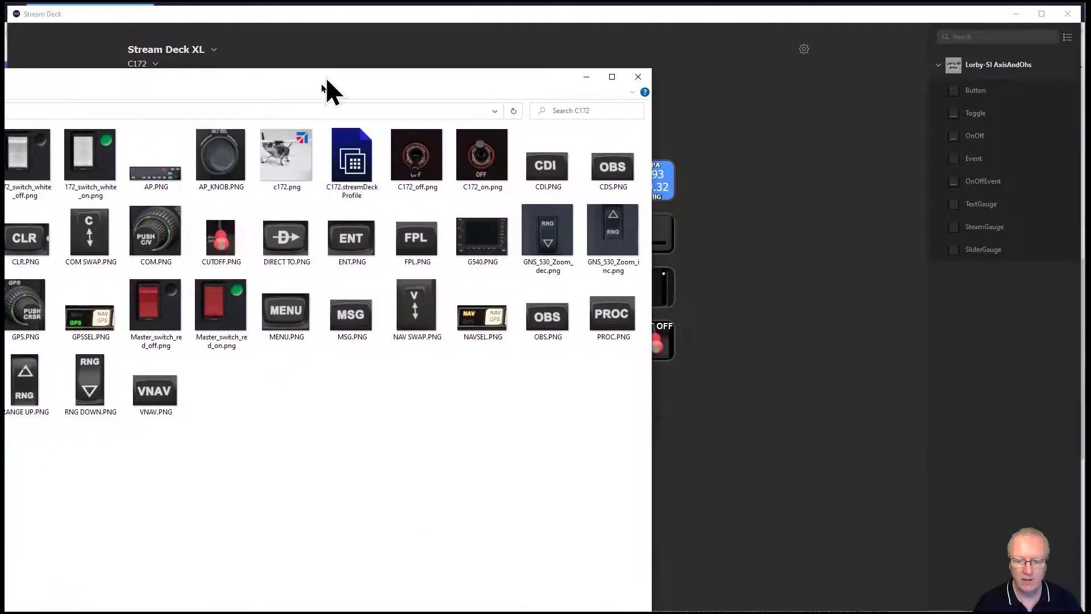
drag(570, 77, 5, 159)
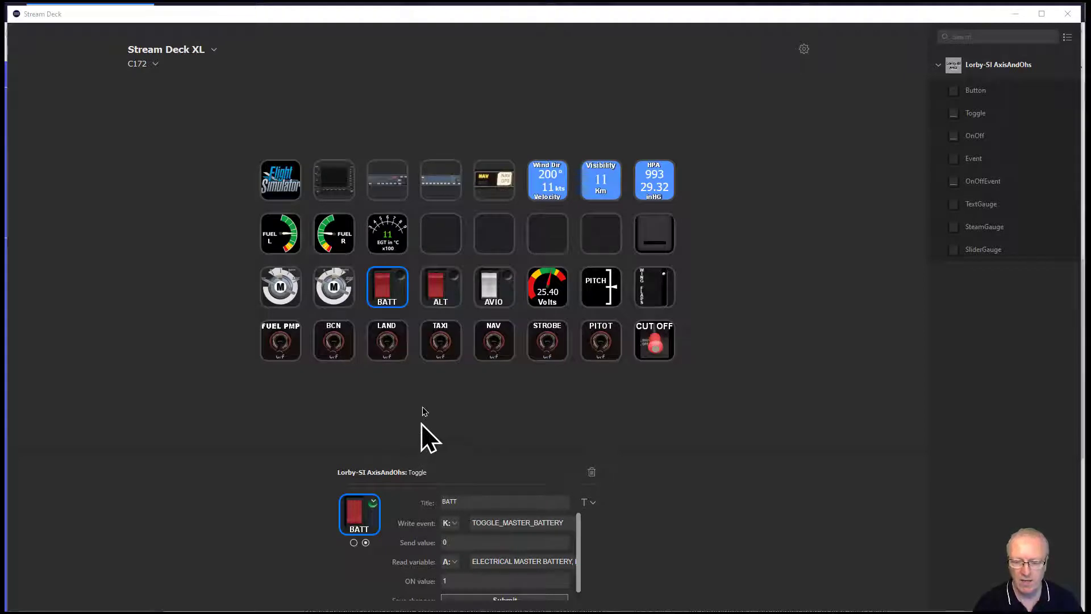
- Open the contents of the GPS folder key beside the Flight Simulator key, view its page, and return to the main C172 page
click(332, 188)
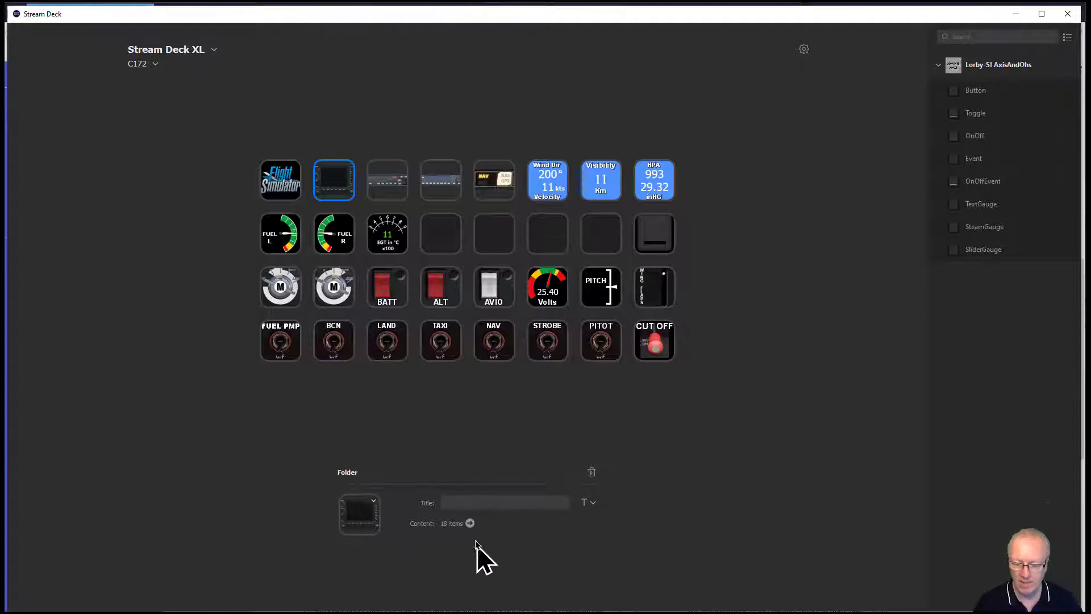
click(470, 523)
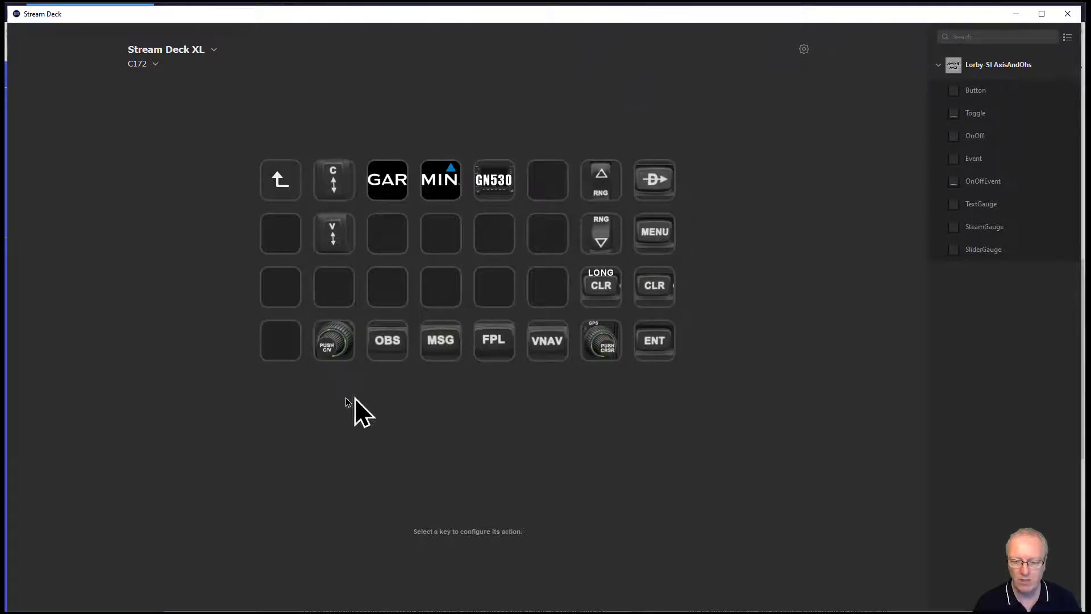
click(283, 187)
double_click(280, 180)
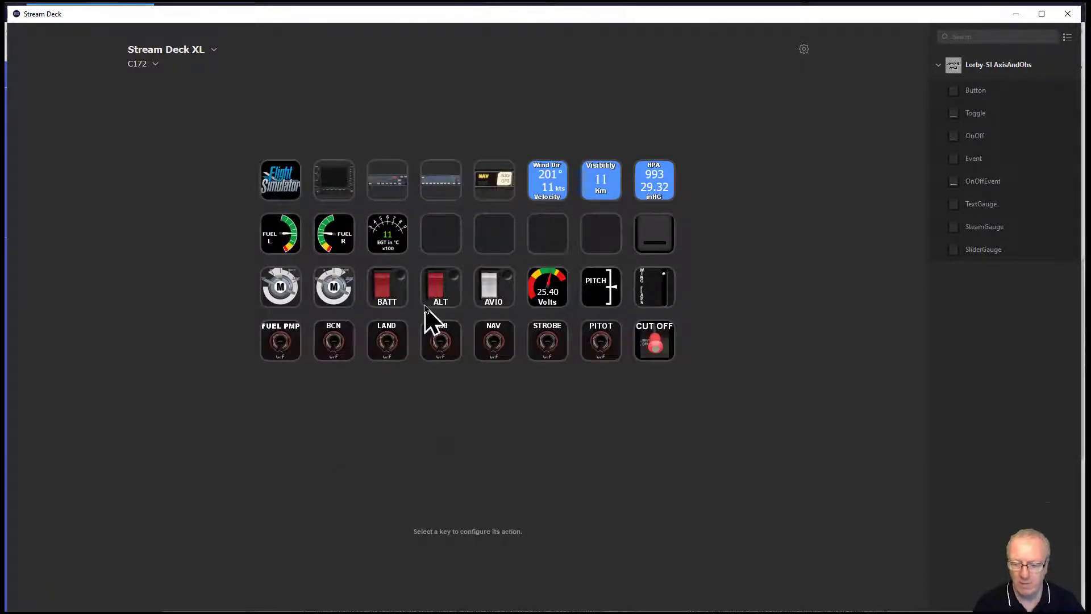
- Place an AxisAndOhs Toggle action on the fourth key of the second row, replacing its Button action, and preview both toggle states
click(441, 234)
click(489, 243)
click(553, 246)
click(611, 246)
click(449, 244)
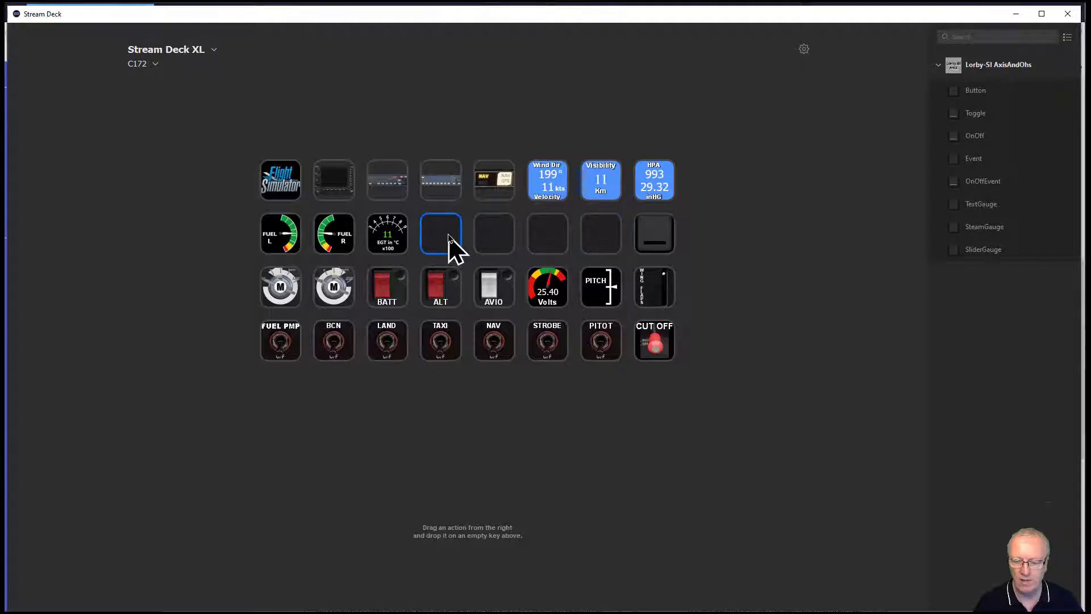
double_click(987, 90)
drag(973, 114, 447, 239)
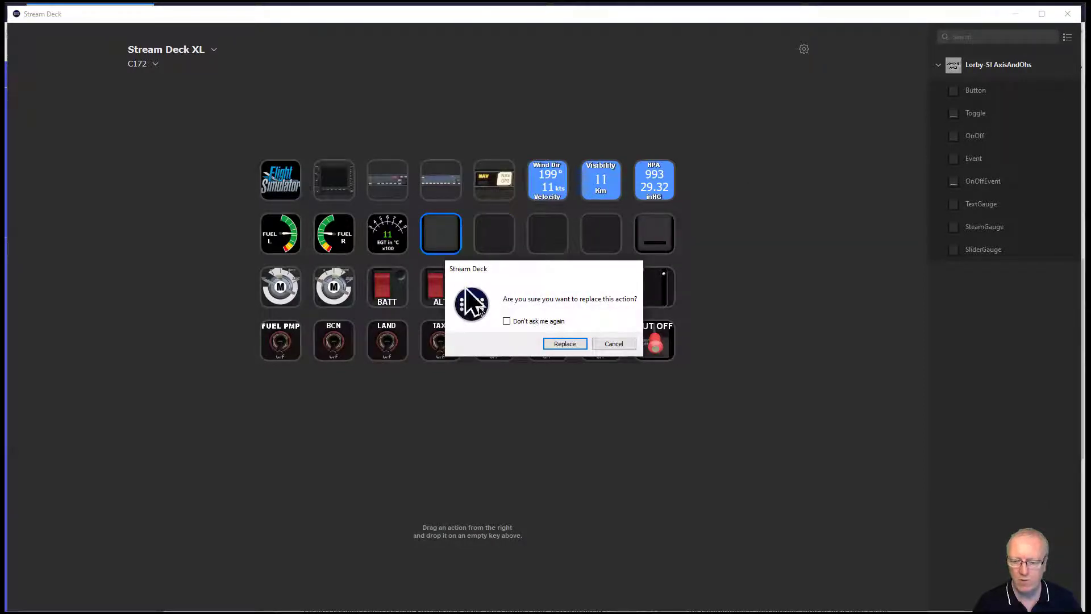
click(564, 343)
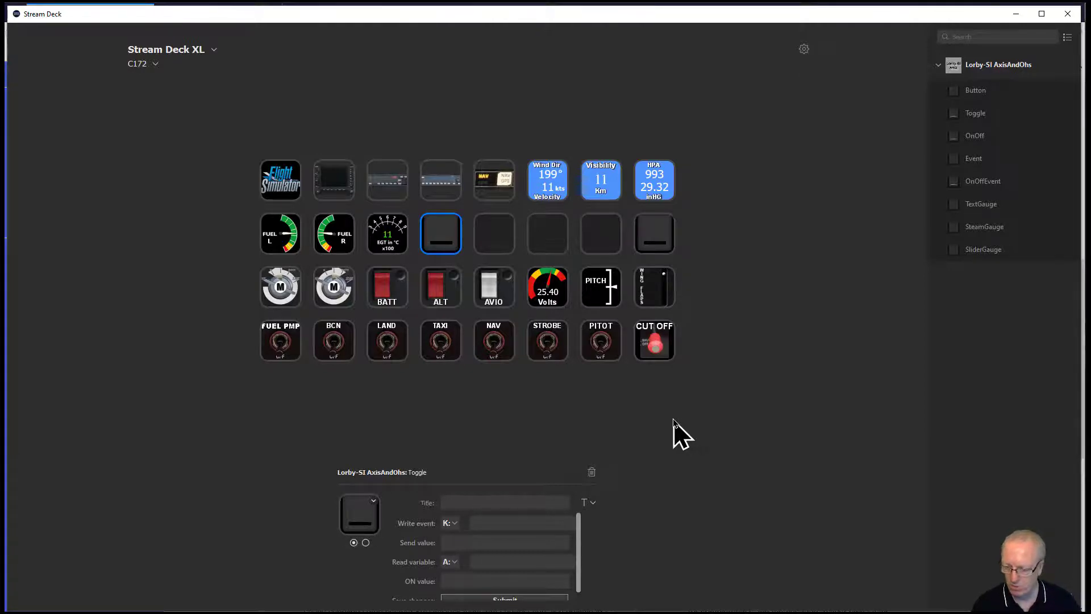
click(365, 542)
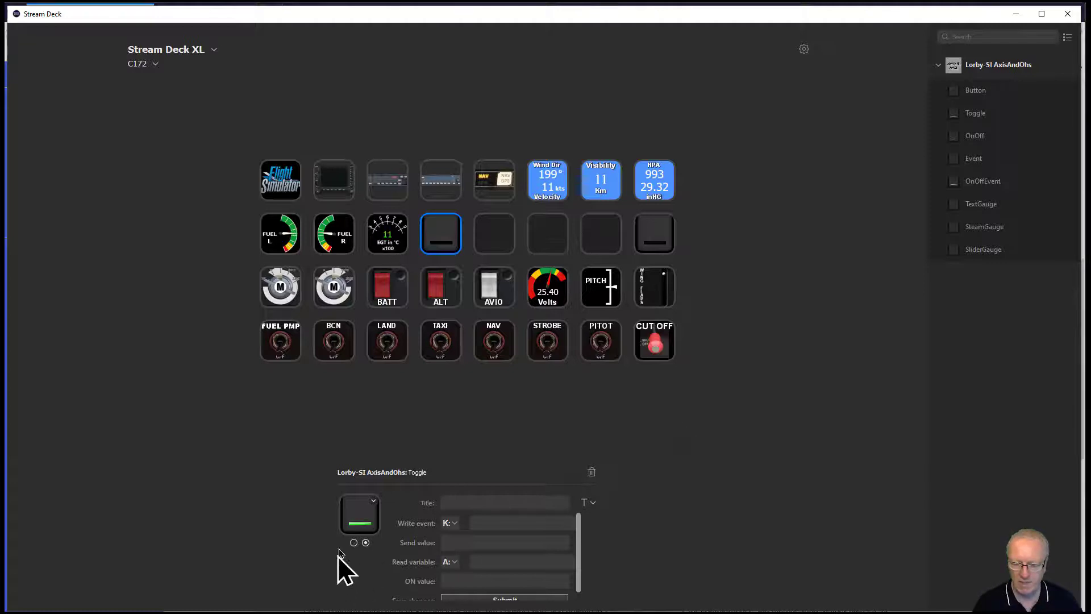
click(353, 542)
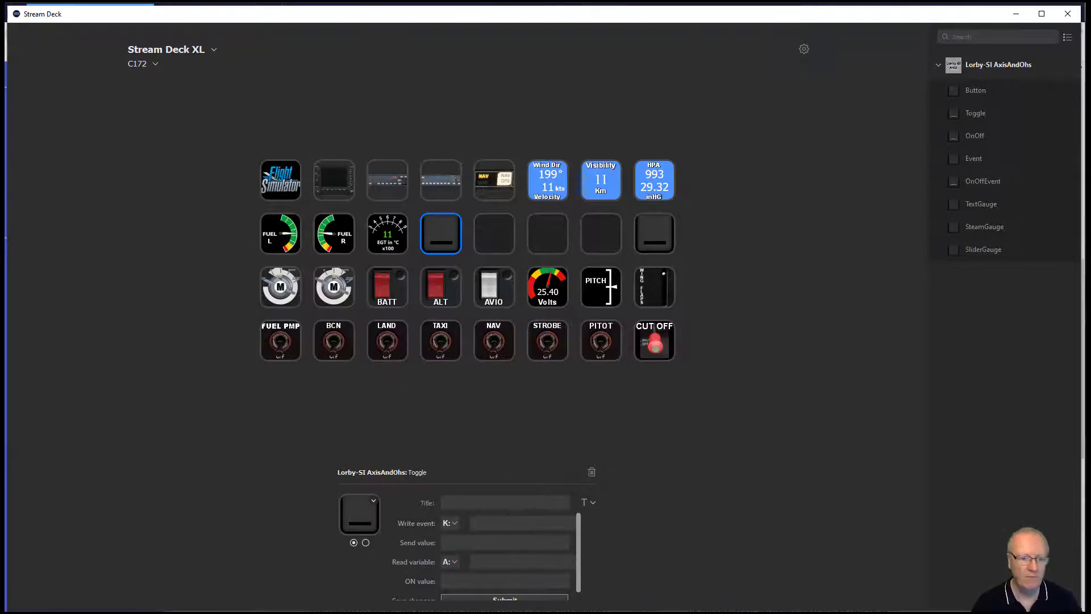
- Switch to AxisAndOhs, start a new button assignment for the Cessna Skyhawk Asobo, and open the simulator event selection for its Key Down Event
drag(0, 31, 720, 31)
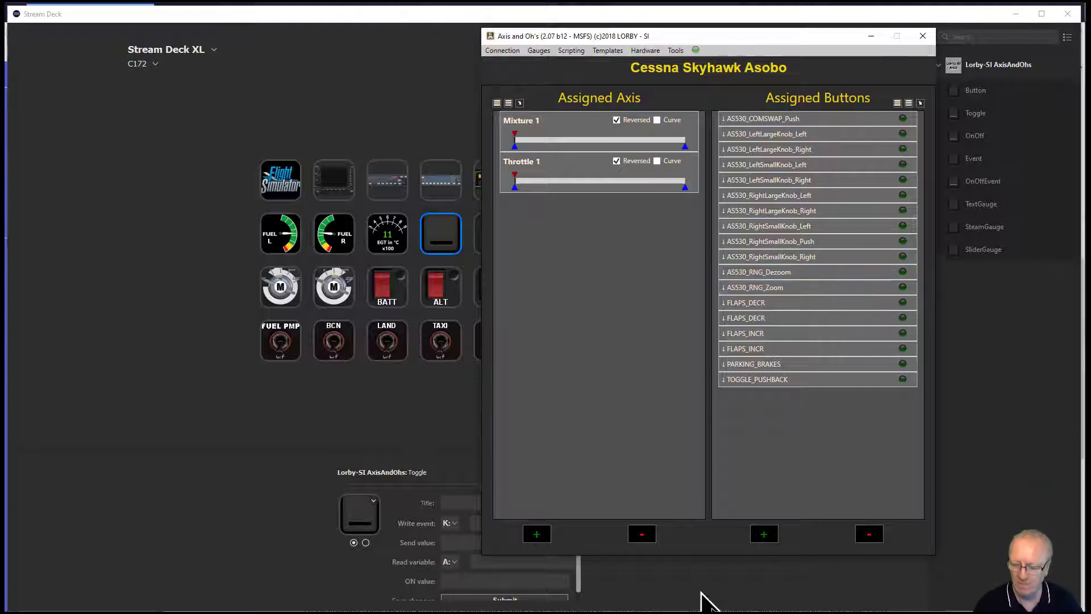
click(767, 539)
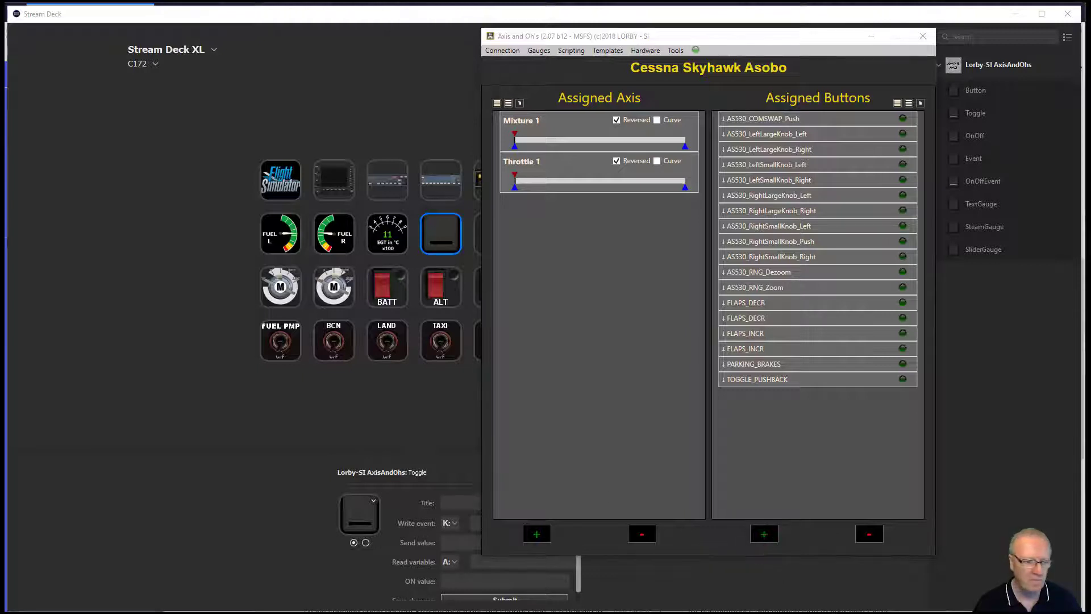
drag(390, 150, 675, 96)
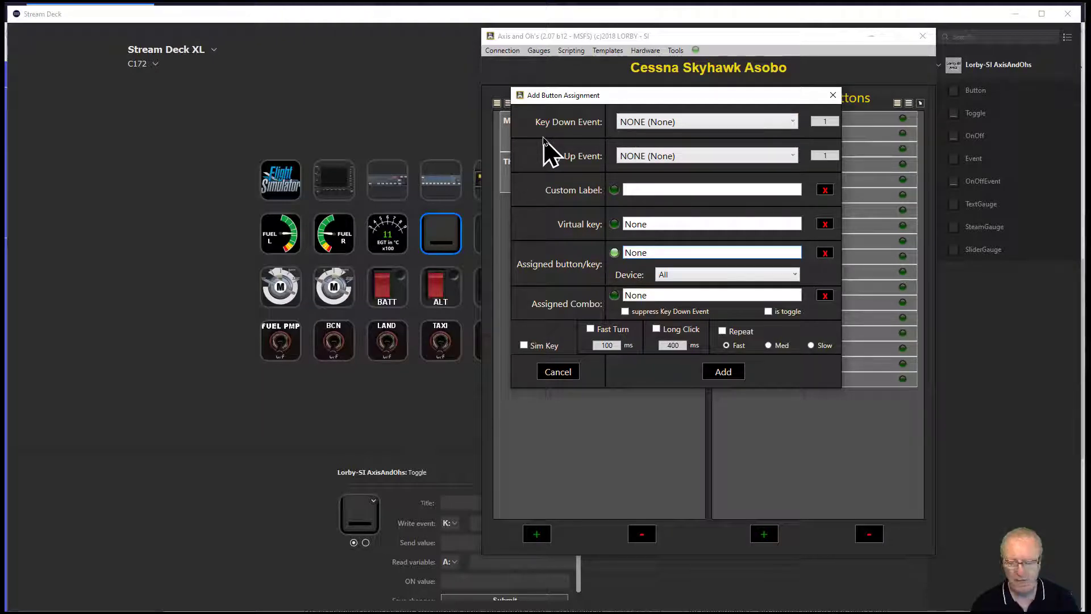
click(795, 122)
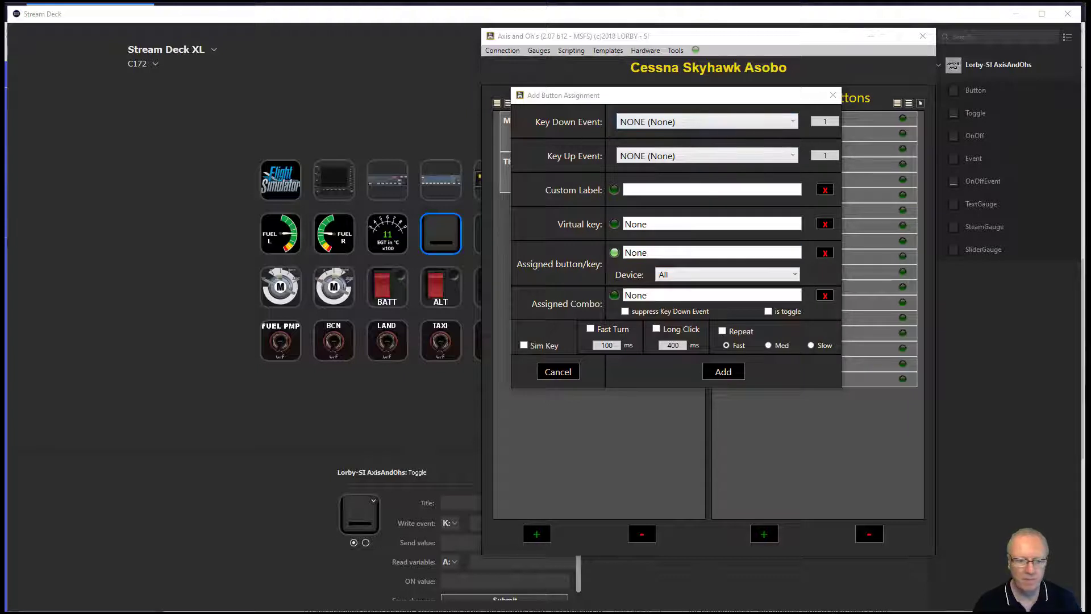
drag(272, 111, 663, 37)
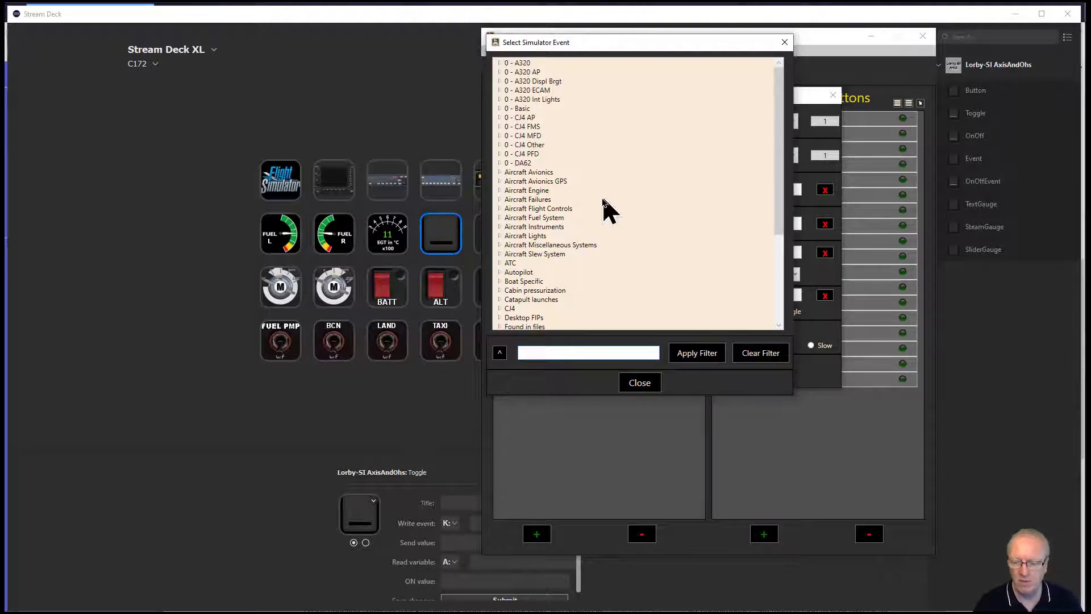
- Look through the simulator event categories and filter the list by "parking"
scroll(547, 181, down, 5)
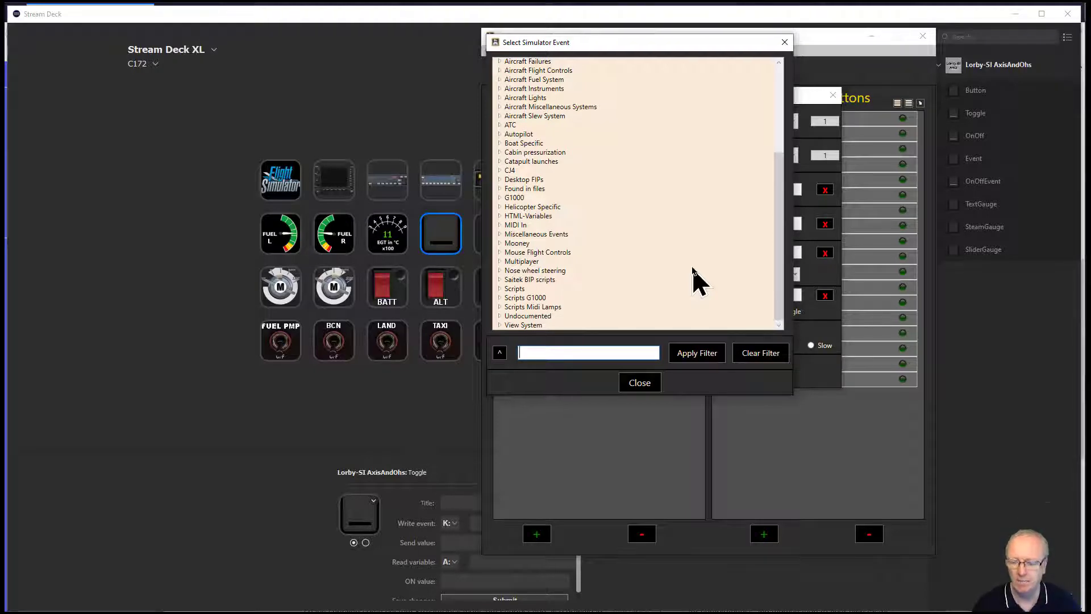
scroll(679, 266, up, 5)
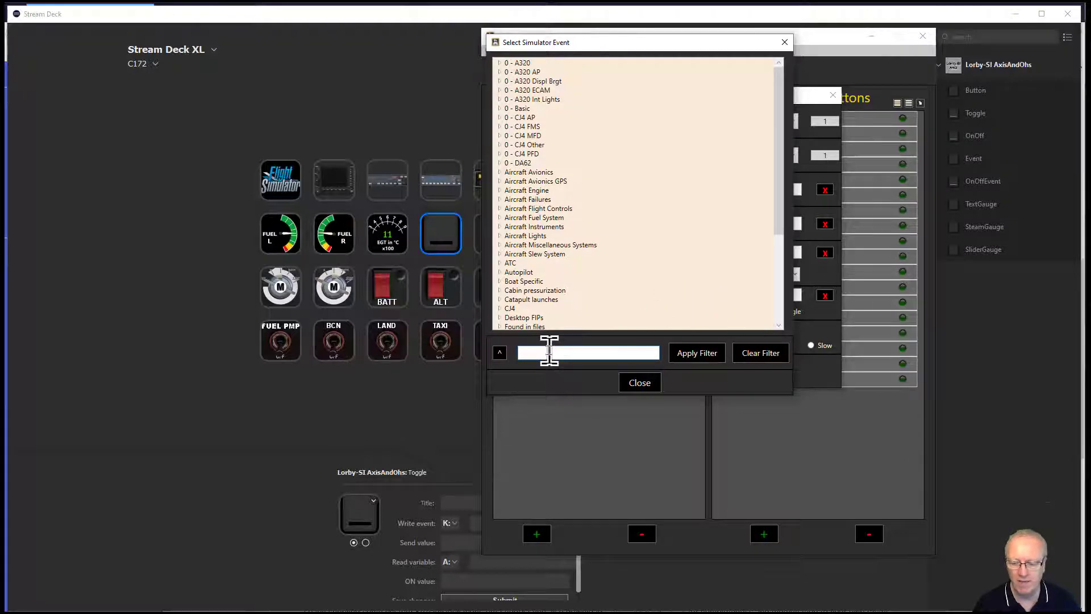
text(p)
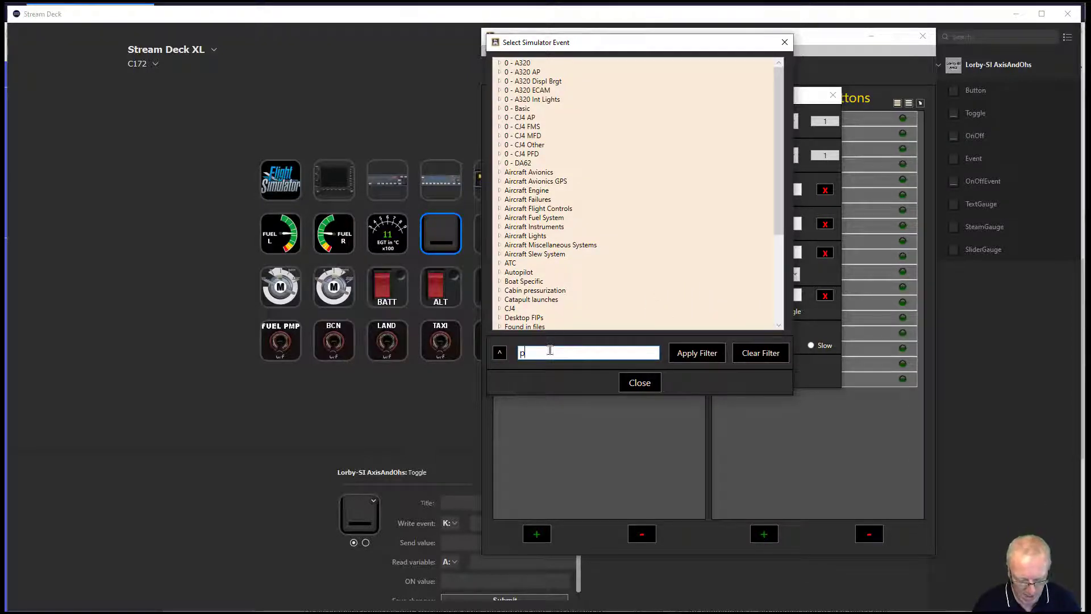
text(arkin)
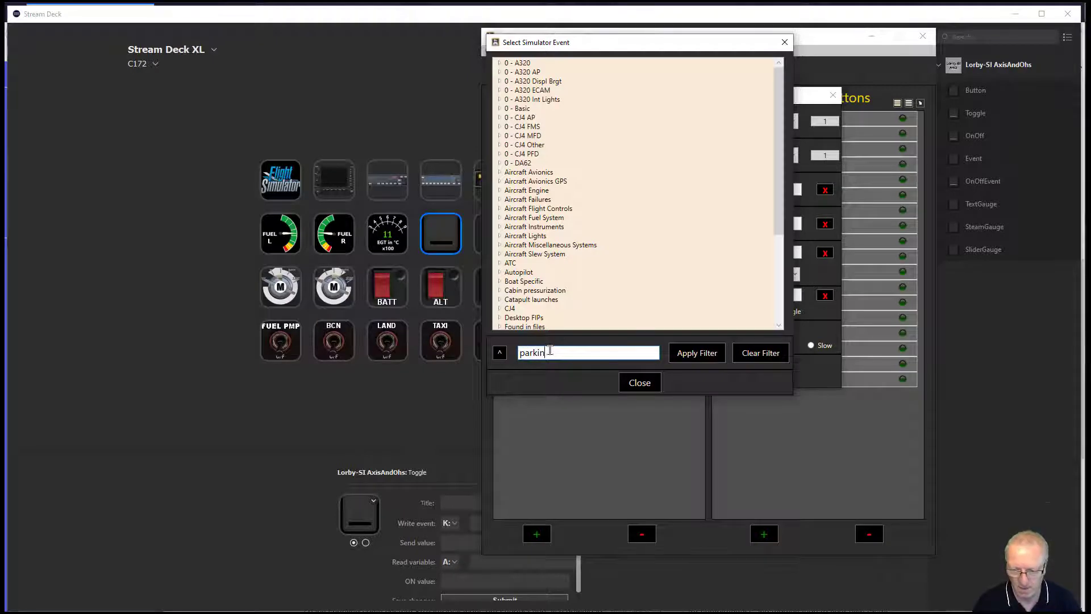
text(g)
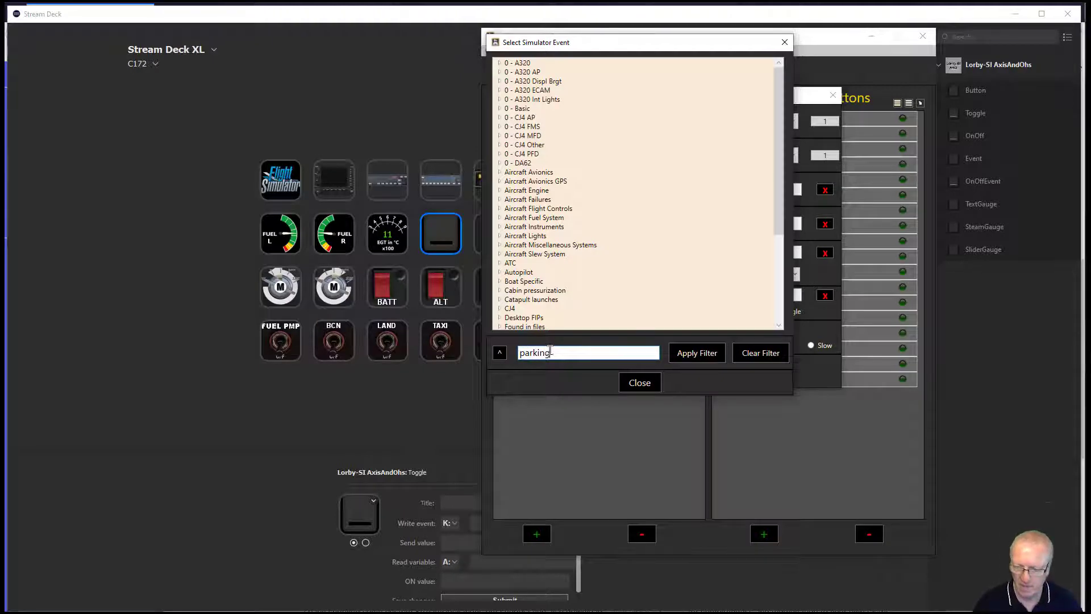
click(695, 357)
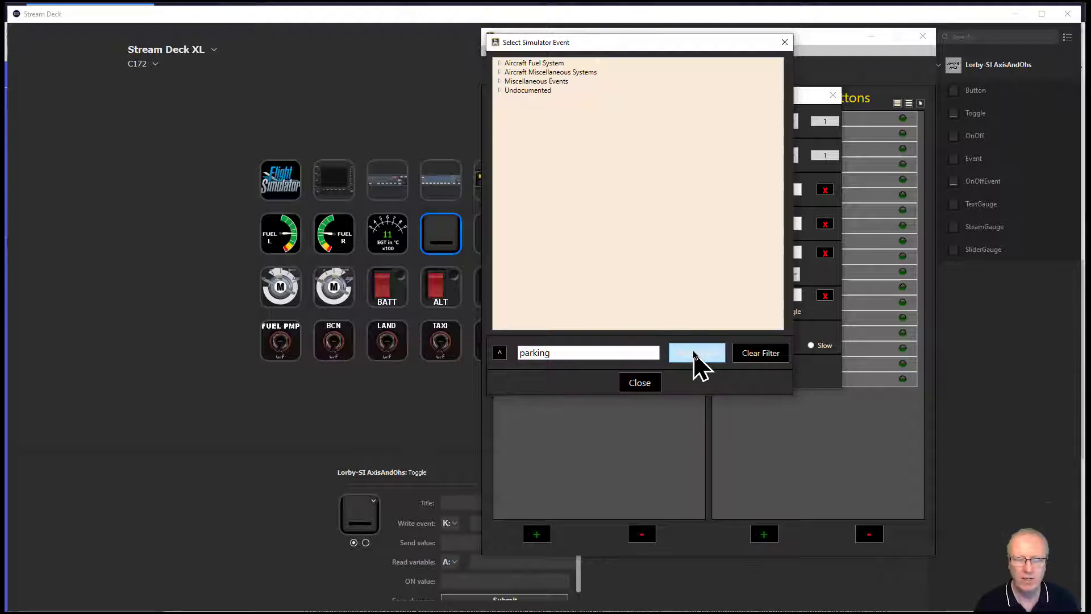
- Expand all filtered parking event categories and select the PARKING_BRAKES event under Aircraft Miscellaneous Systems to examine its name and description
click(500, 63)
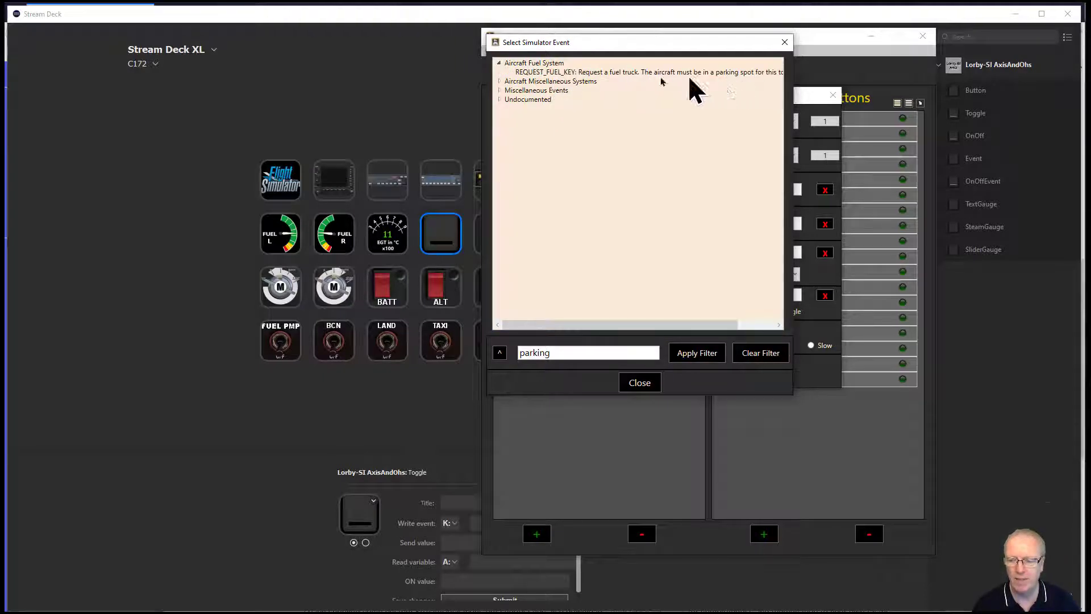
click(500, 81)
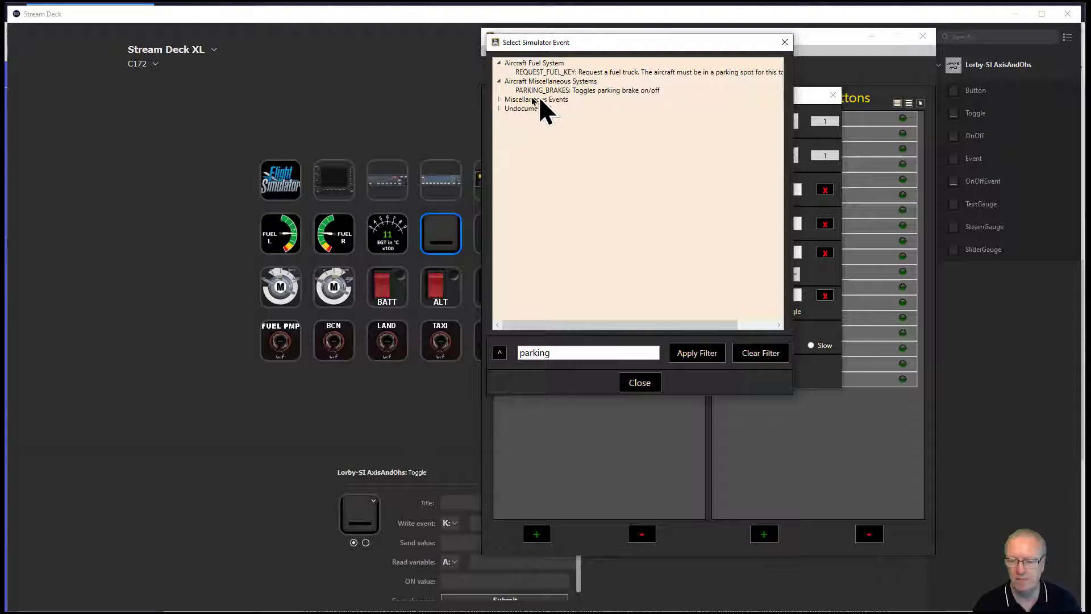
click(499, 100)
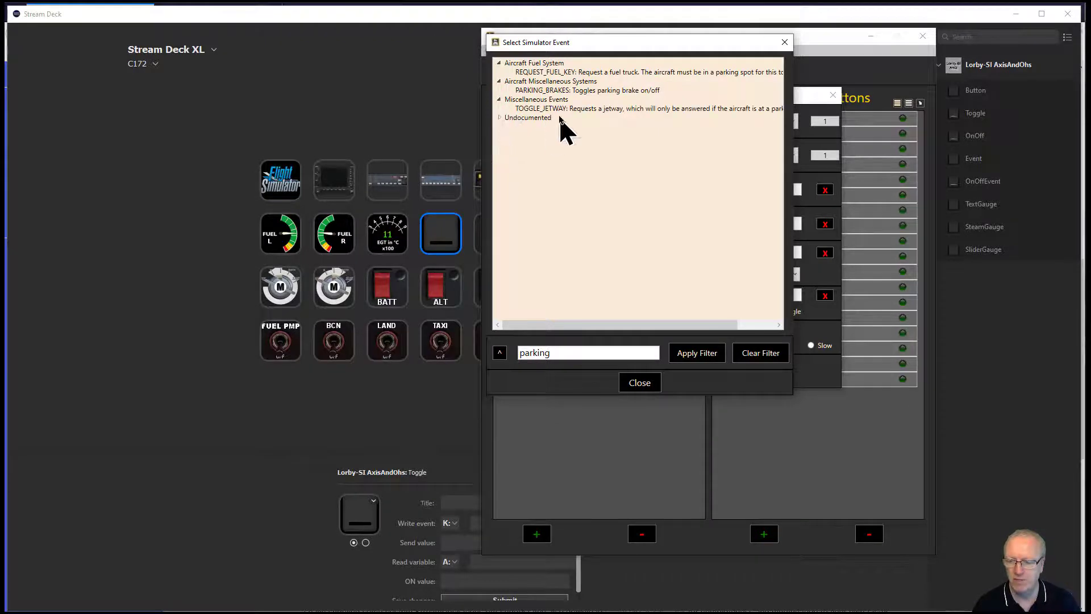
click(500, 117)
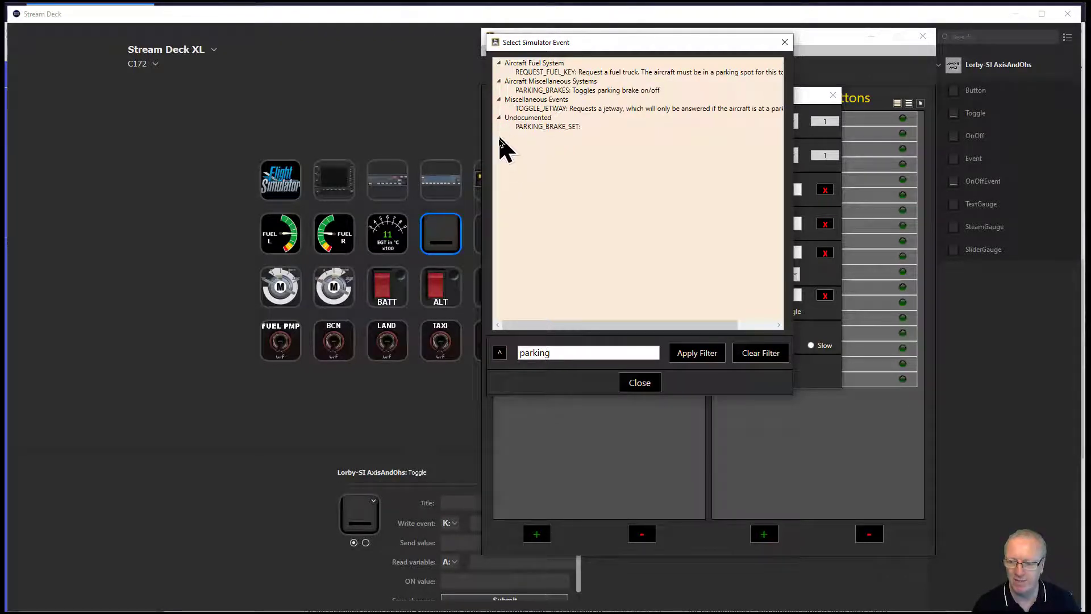
click(574, 93)
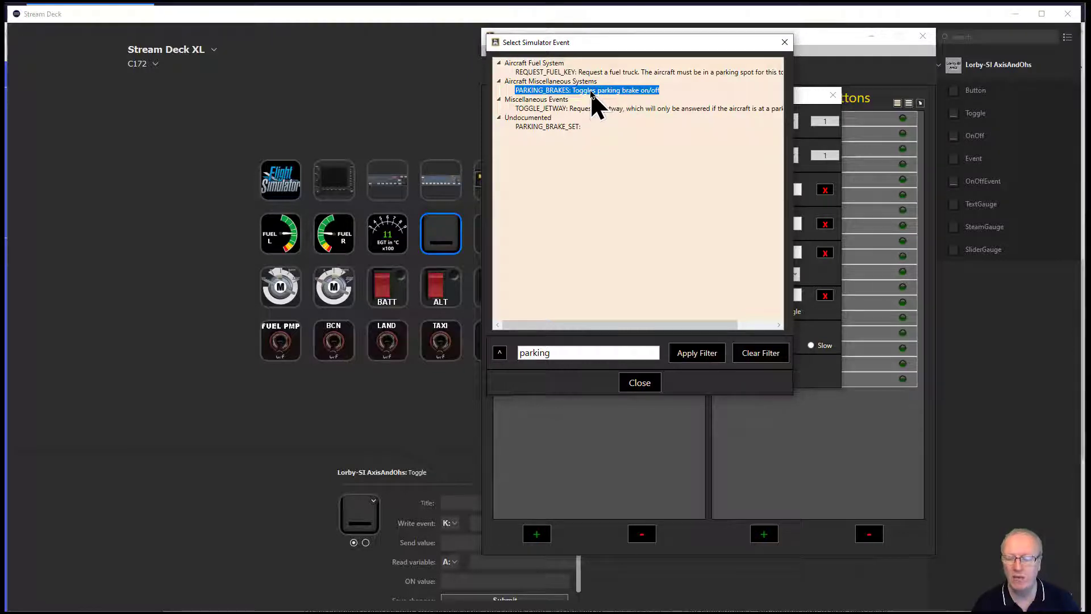
- Leave the simulator event selection, cancel the new button assignment, and minimise AxisAndOhs to return to Stream Deck
drag(663, 43, 216, 114)
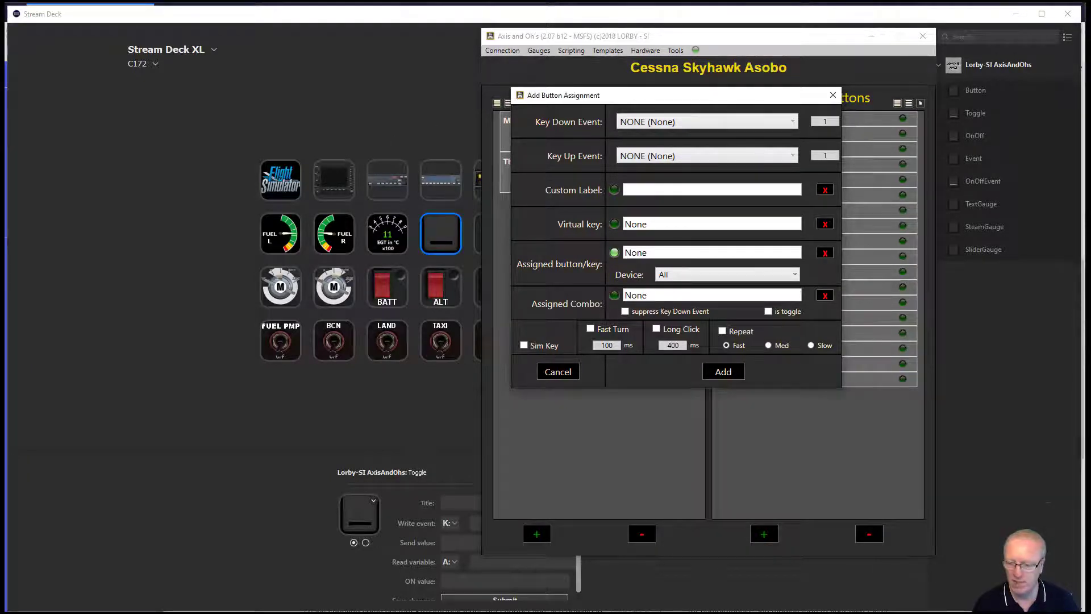
click(558, 372)
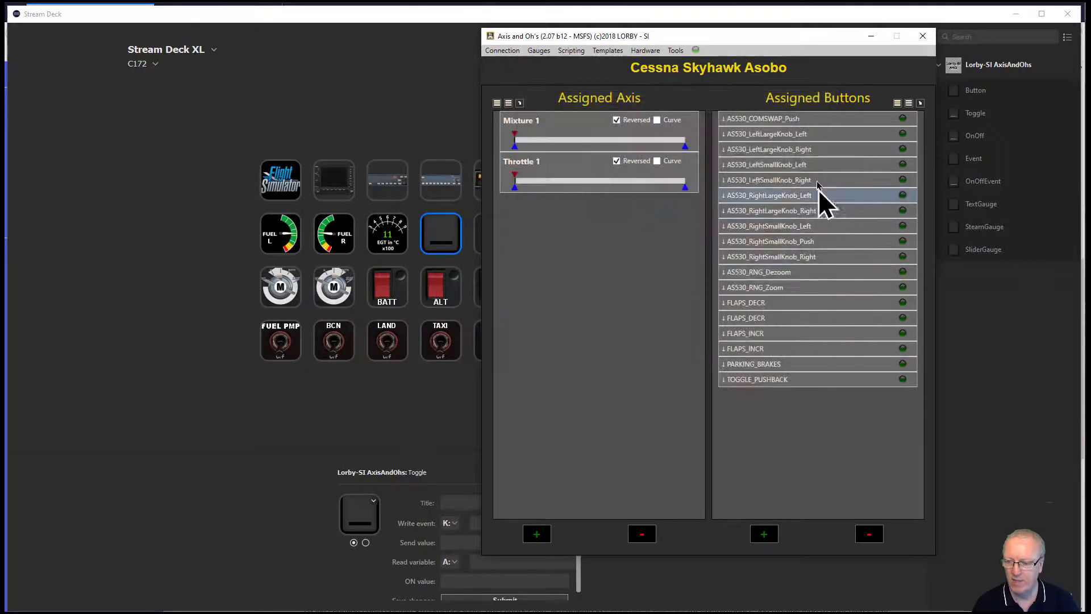
click(871, 36)
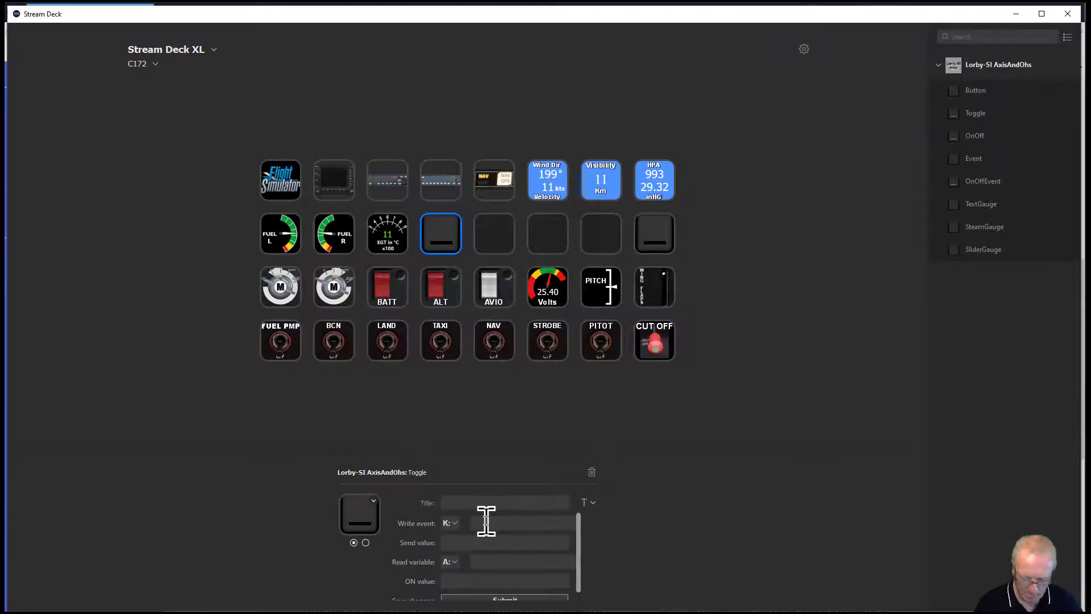
- Set the Toggle action's write event to PARKING_BRAKES with a send value of 1
text(PARKING_BRAKES)
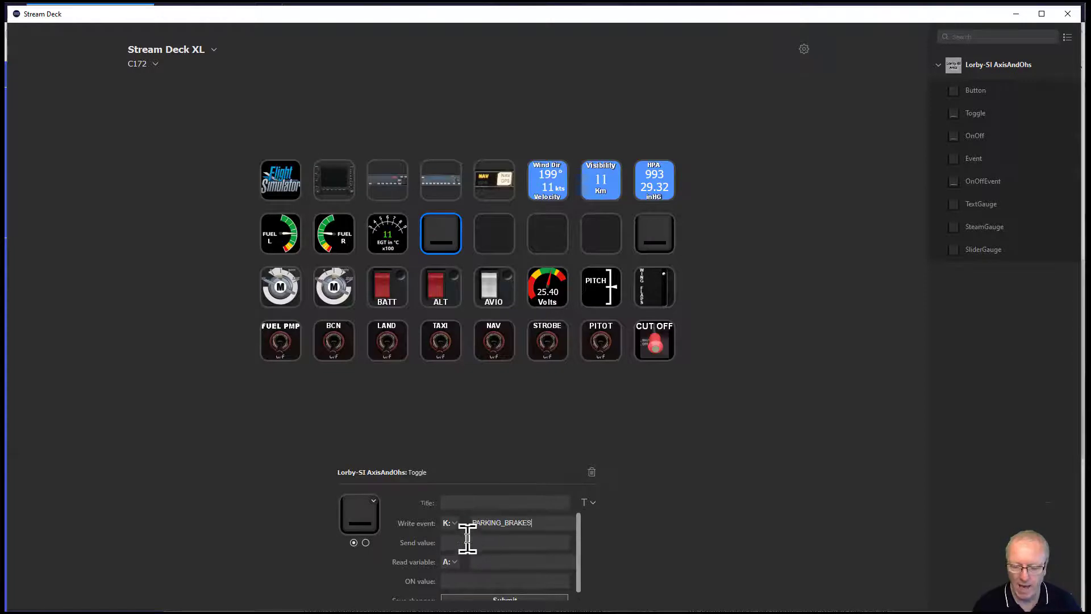
click(465, 543)
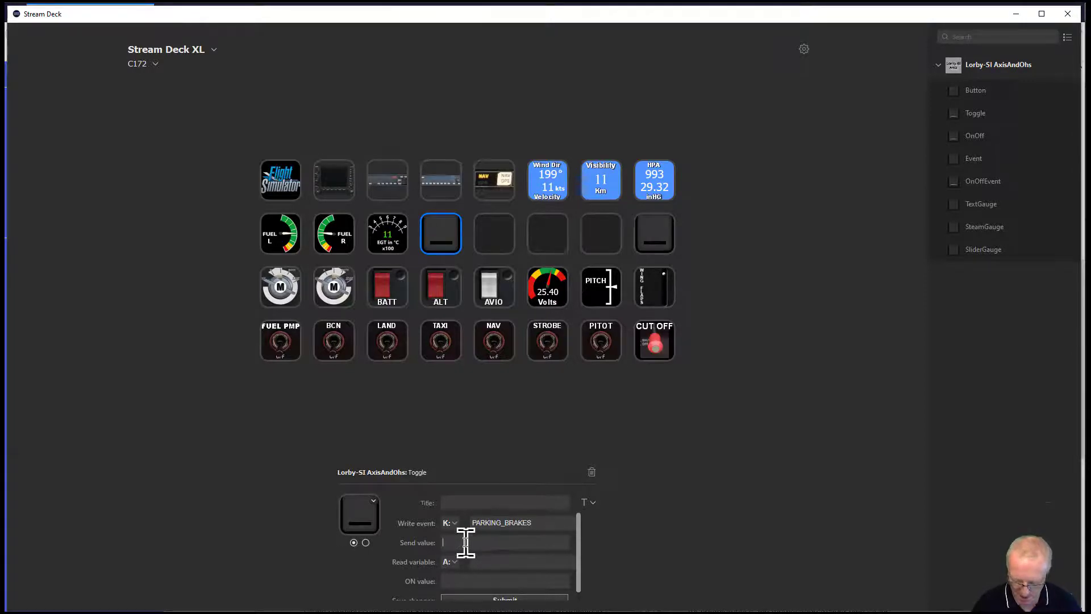
text(1)
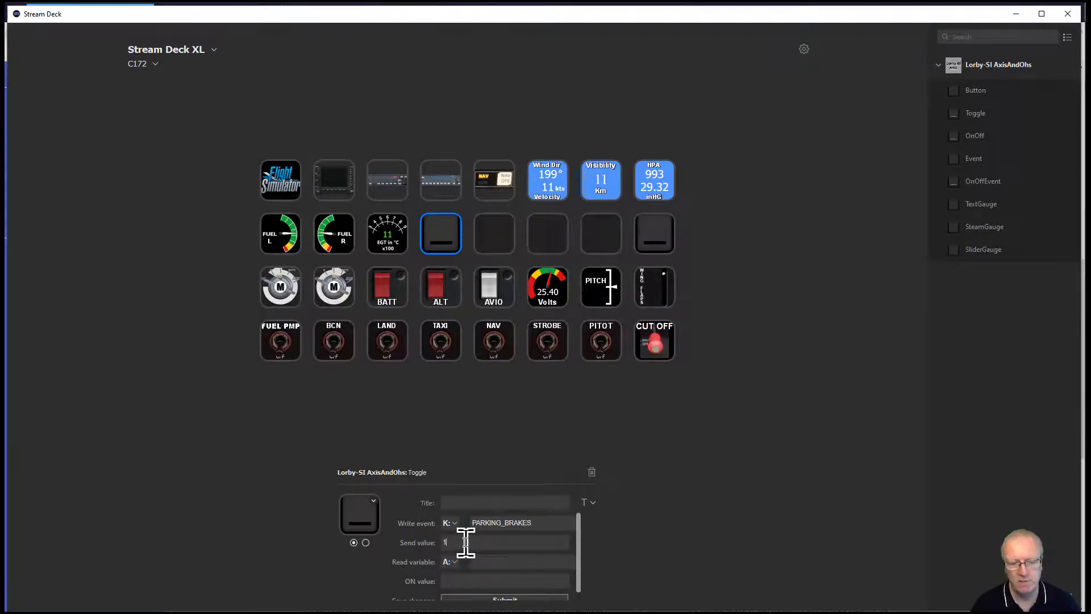
scroll(465, 543, down, 1)
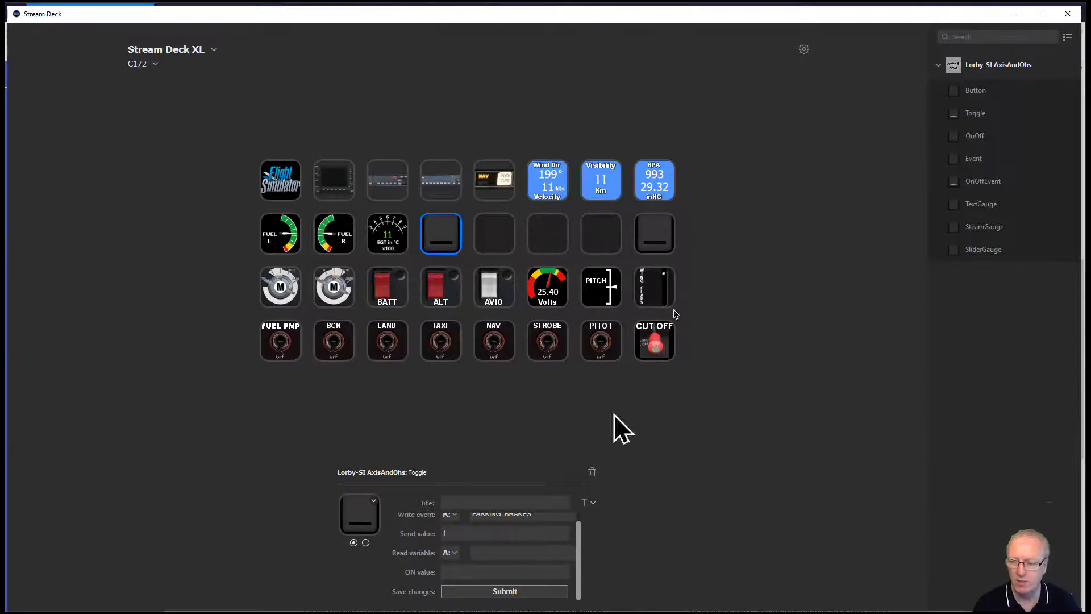
- Switch to Microsoft Flight Simulator, operate the parking brake in the lower cockpit view to examine its handle, and bring Stream Deck back
drag(785, 25, 0, 89)
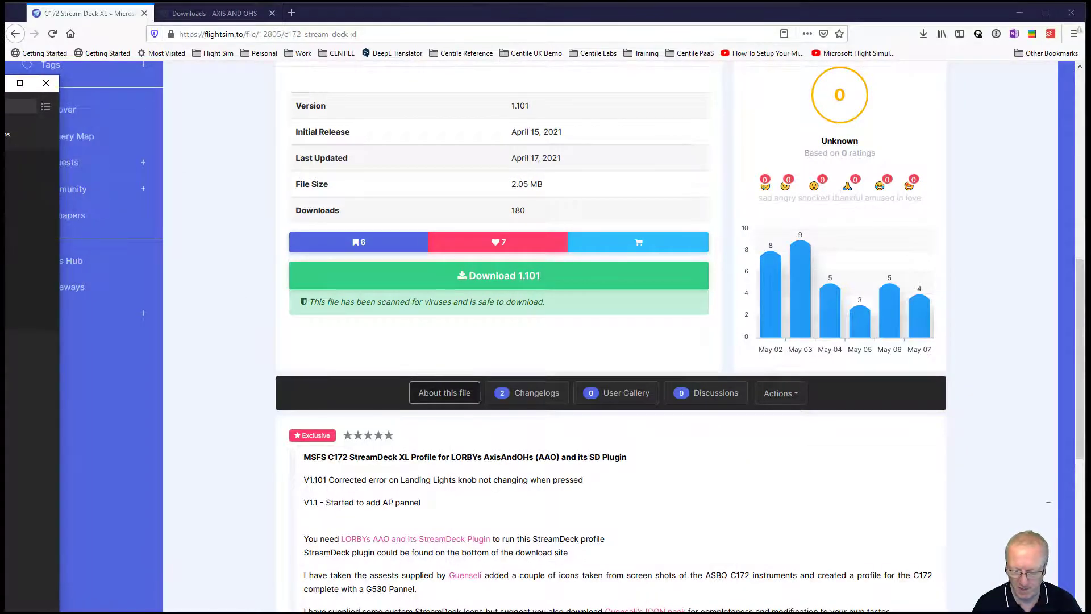
key(alt+Tab)
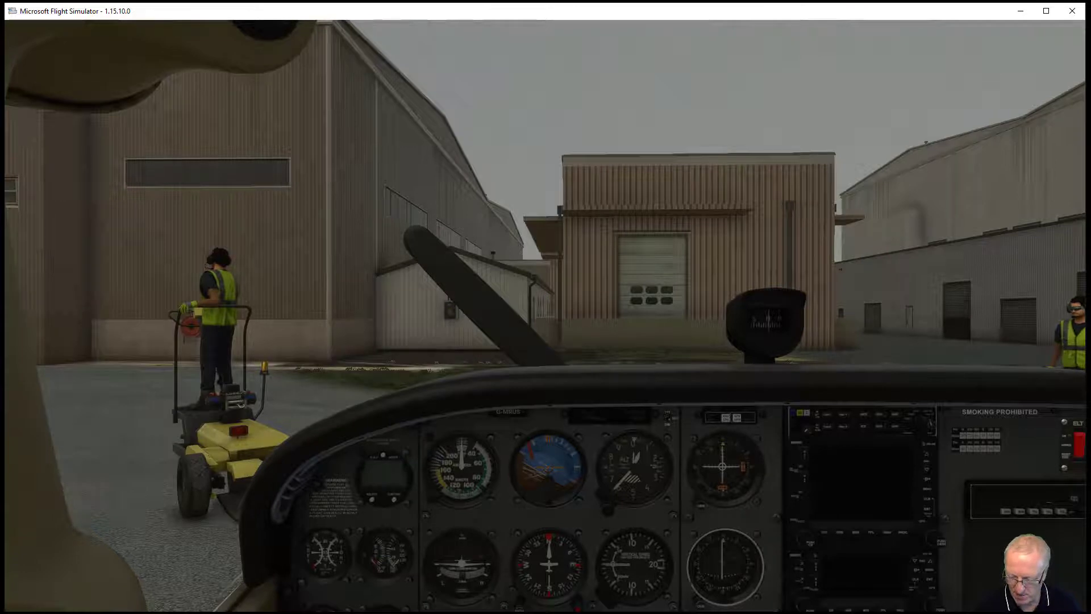
key(ctrl+2)
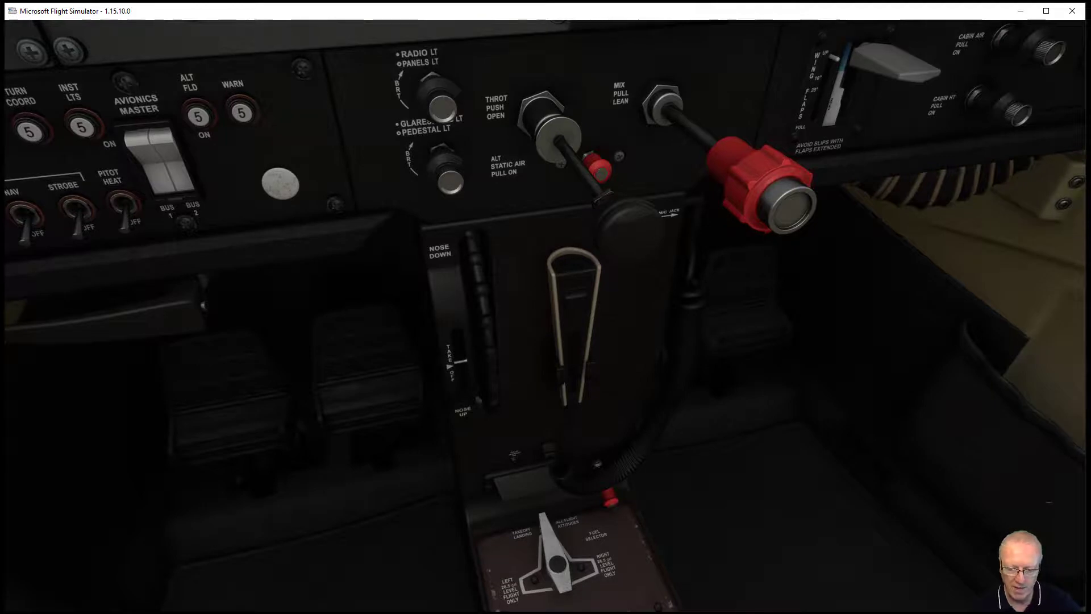
key(ctrl+KP_Delete)
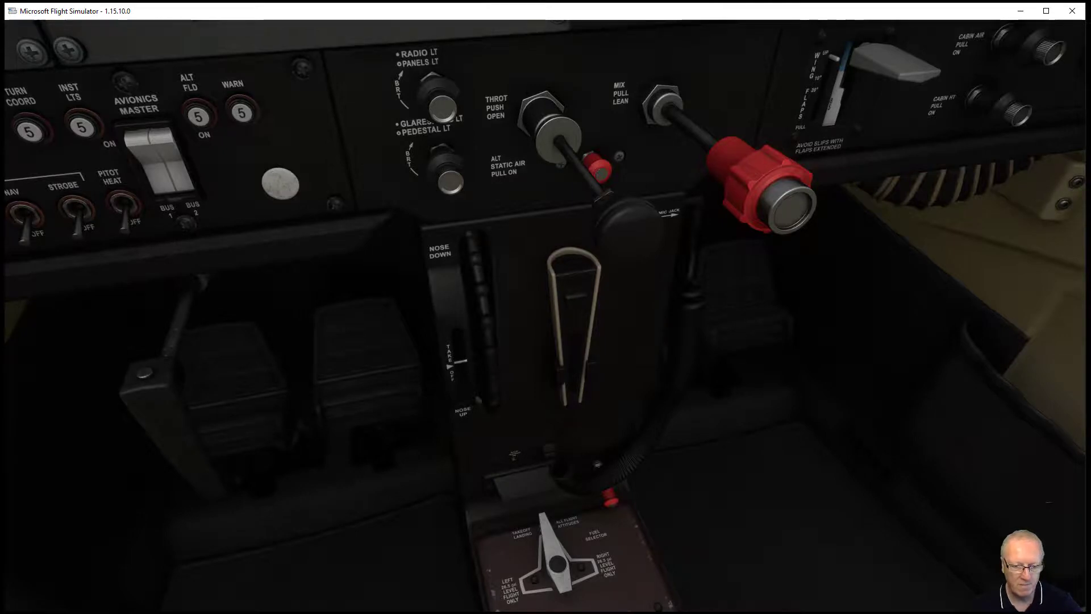
drag(0, 80, 979, 24)
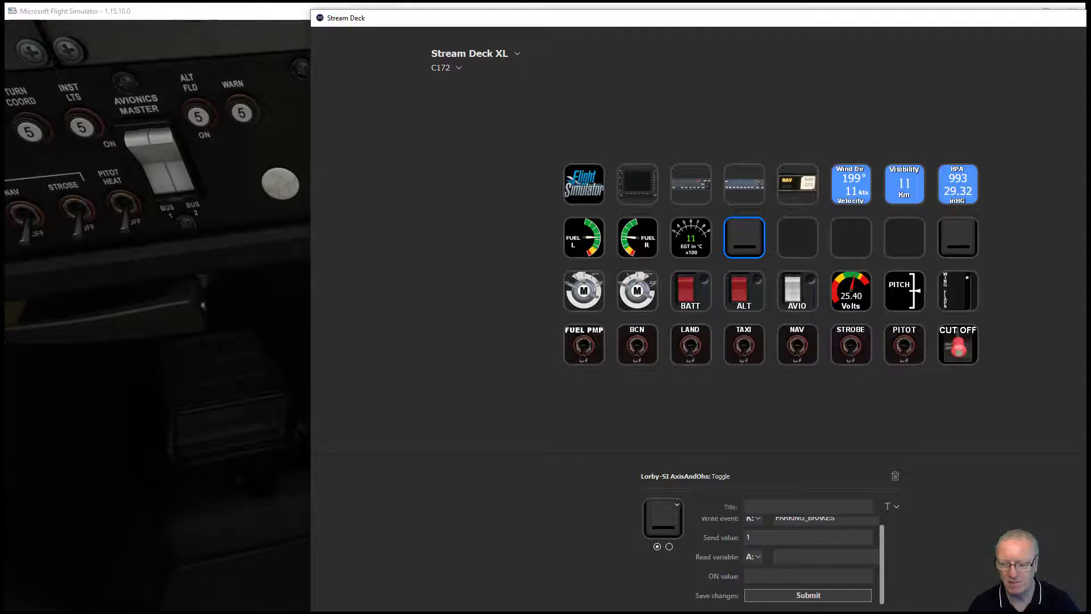
drag(855, 22, 551, 13)
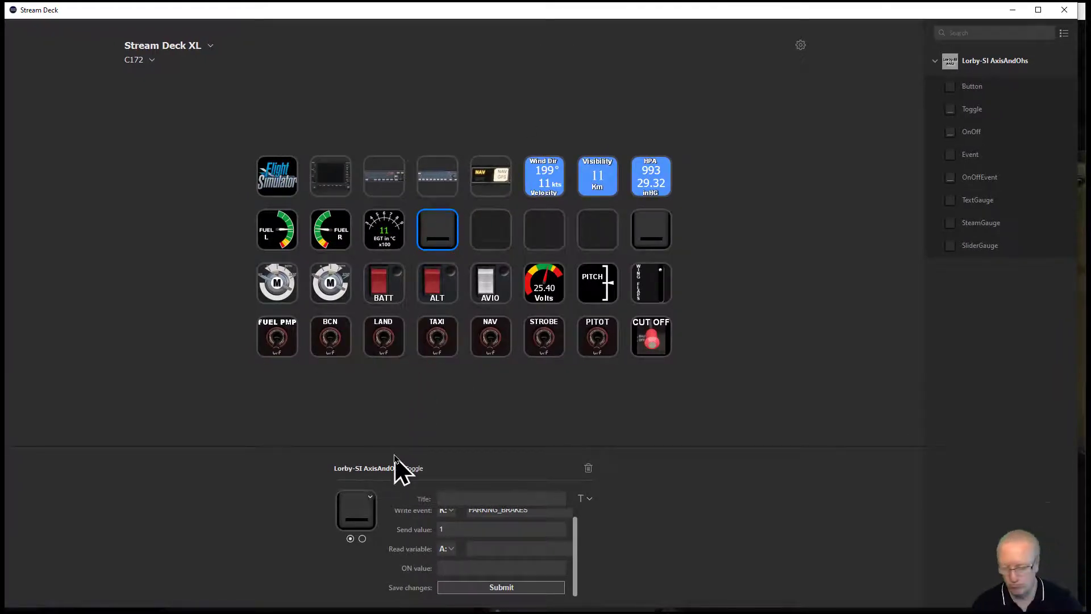
- Set the icon of the Toggle key's first state to C172_off.png from the C172 folder
click(371, 498)
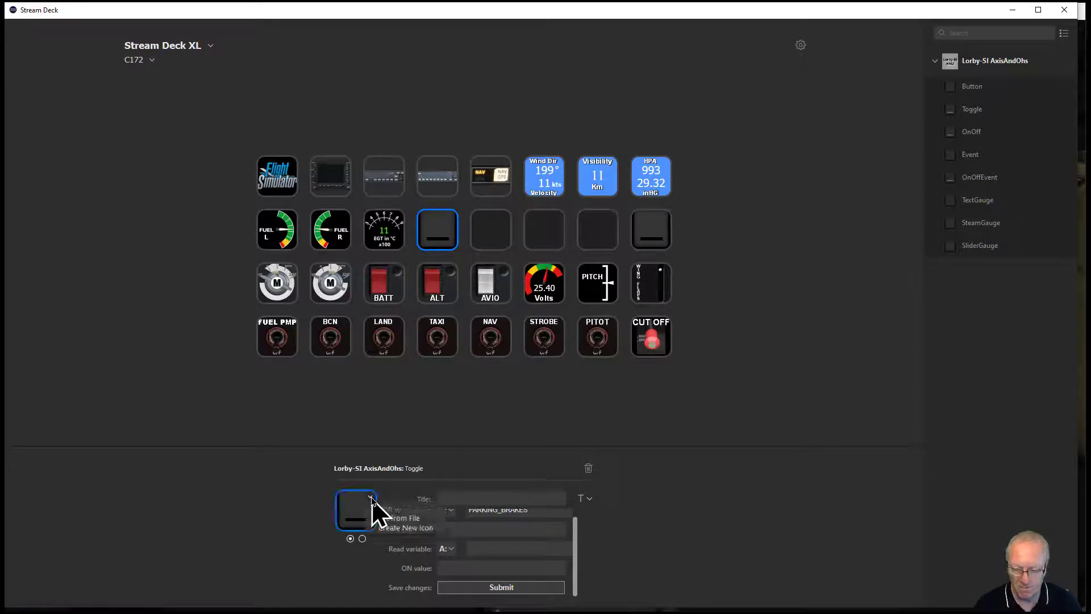
click(398, 518)
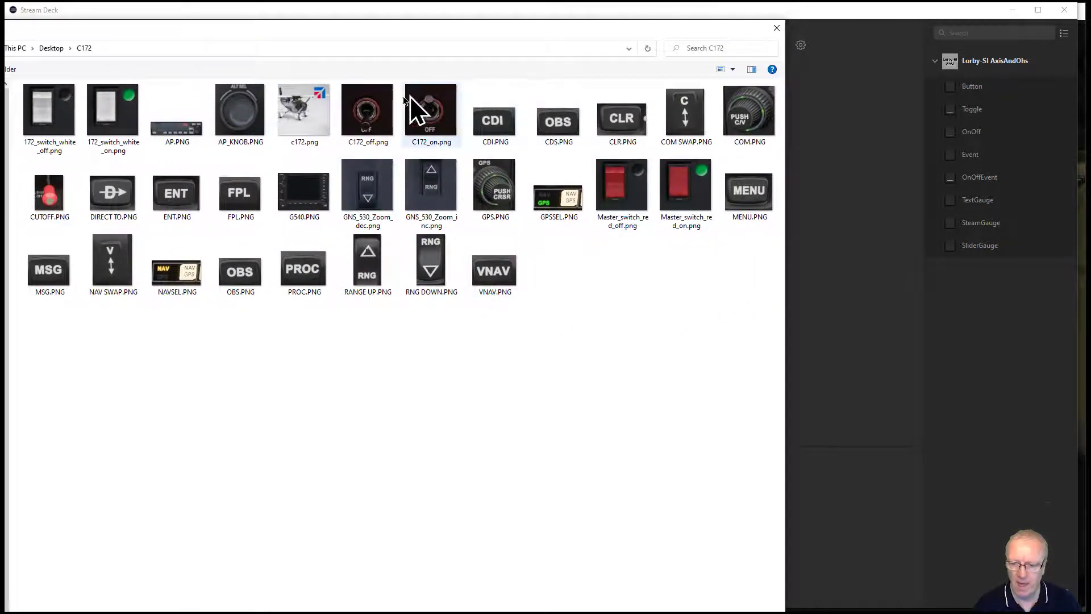
drag(402, 31, 388, 49)
click(354, 130)
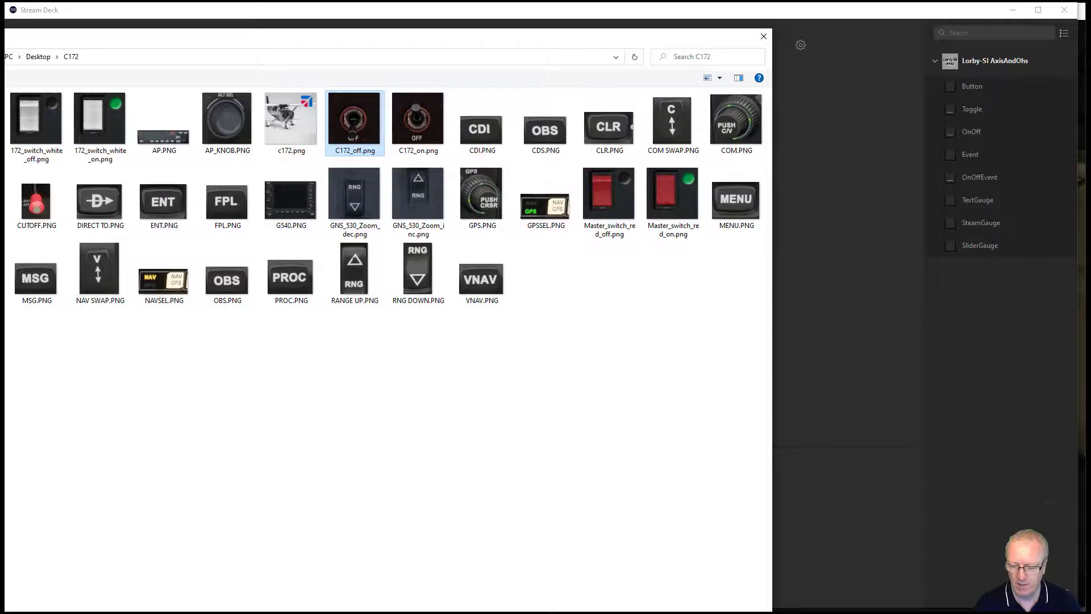
key(Return)
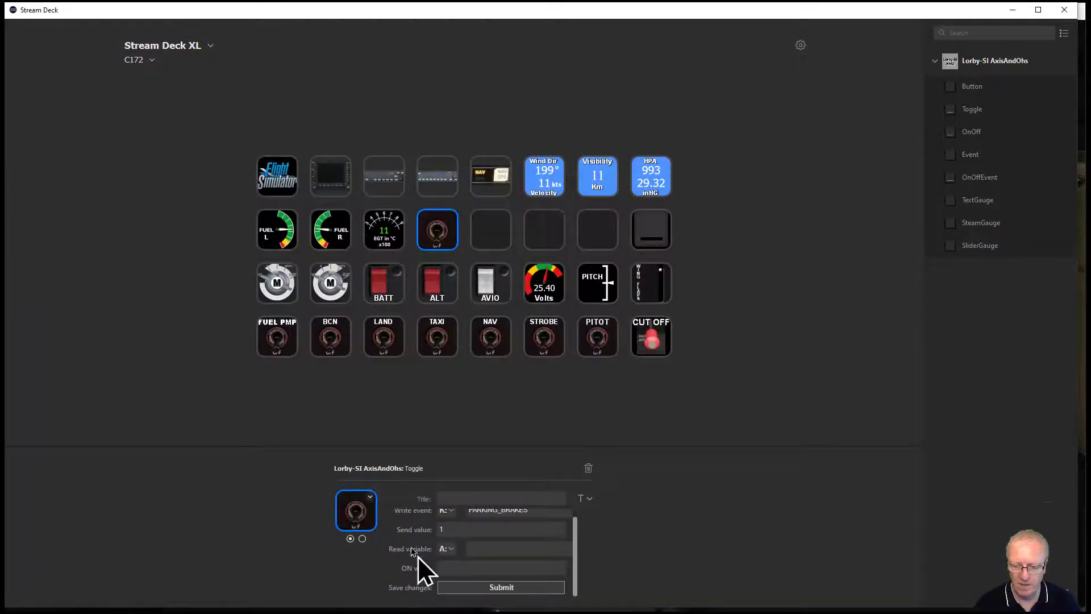
- Set the icon of the Toggle key's second state to C172_on.png from the C172 folder
click(362, 538)
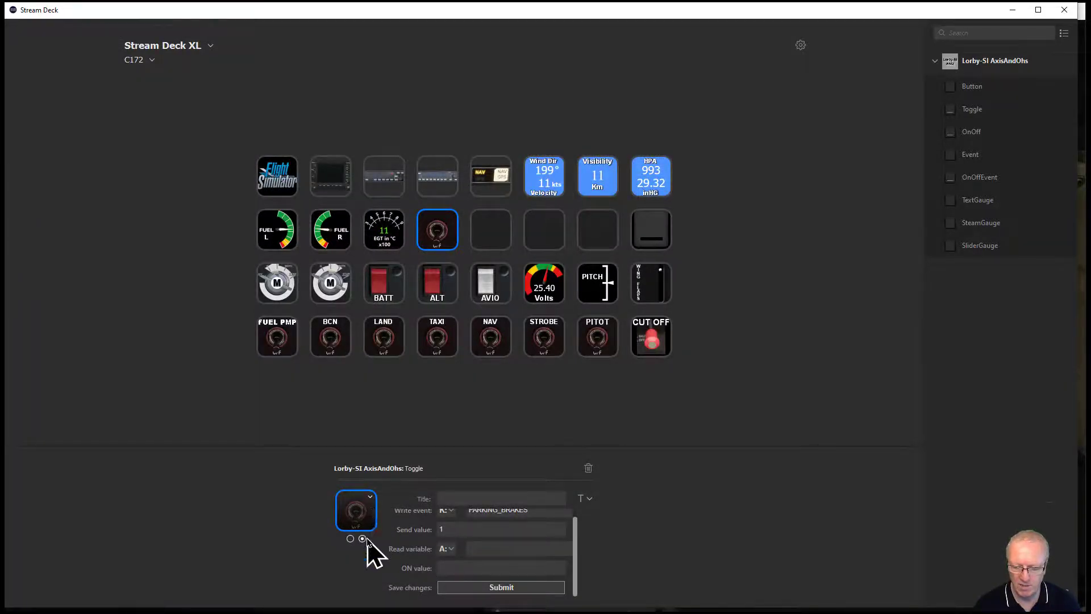
click(370, 499)
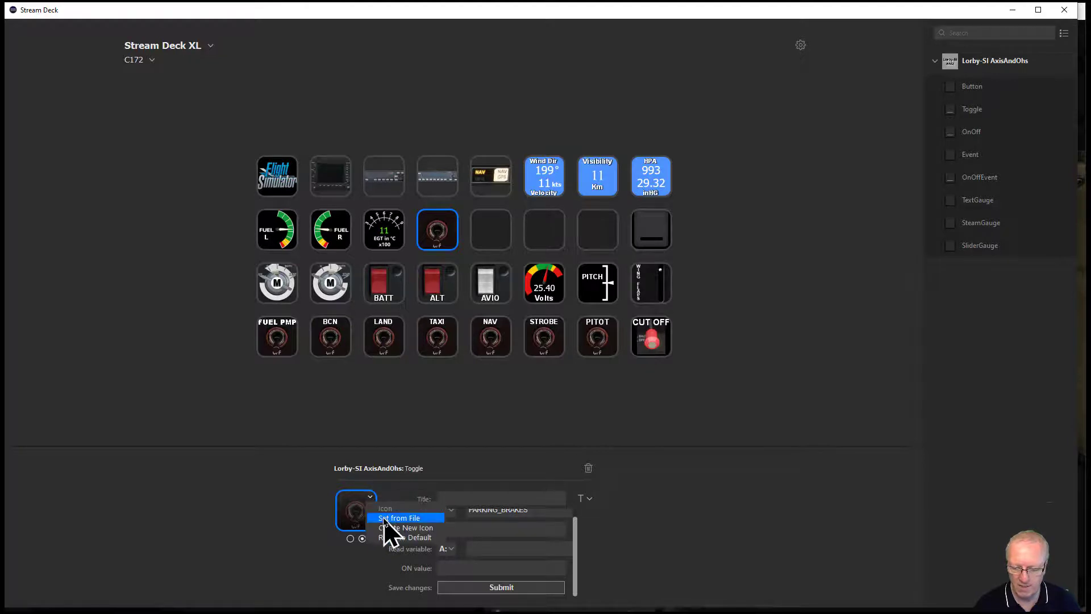
click(384, 518)
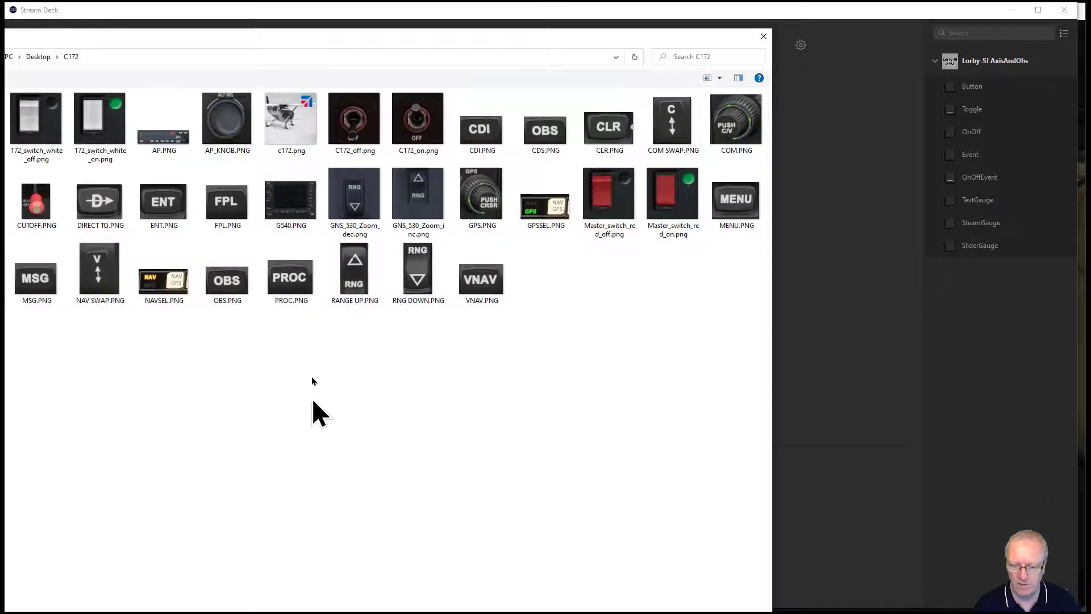
click(418, 108)
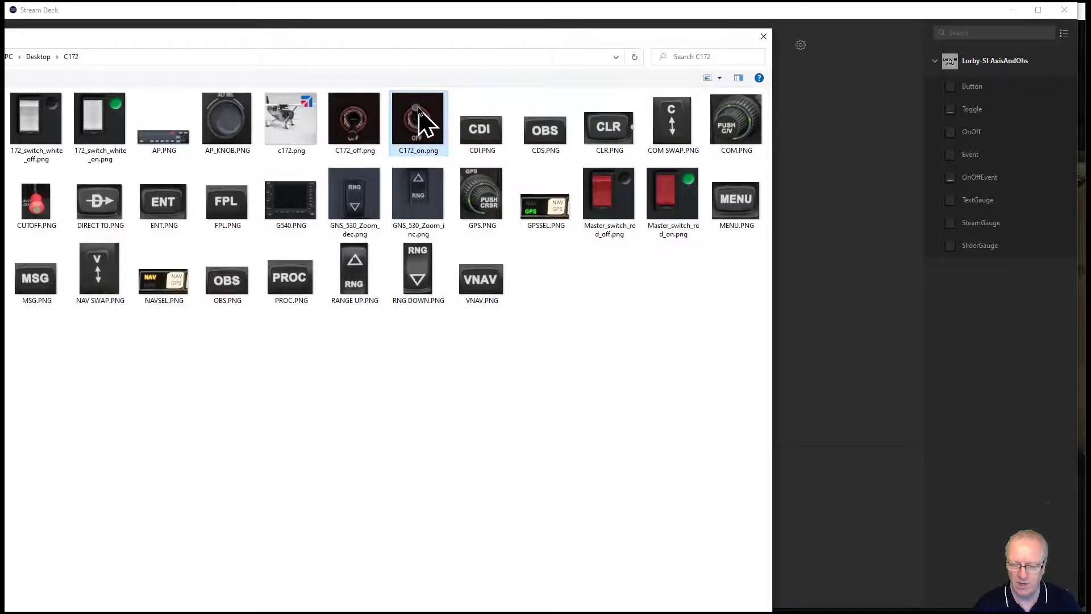
double_click(418, 108)
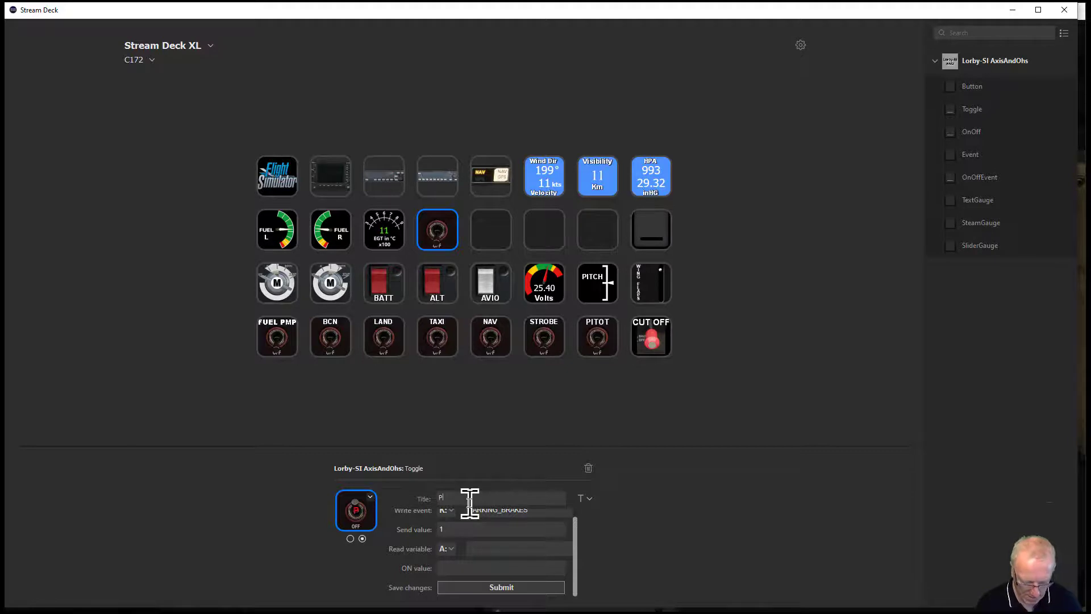
- Title the Toggle key's second state PARK, with white text aligned to the top of the key
text(PARK)
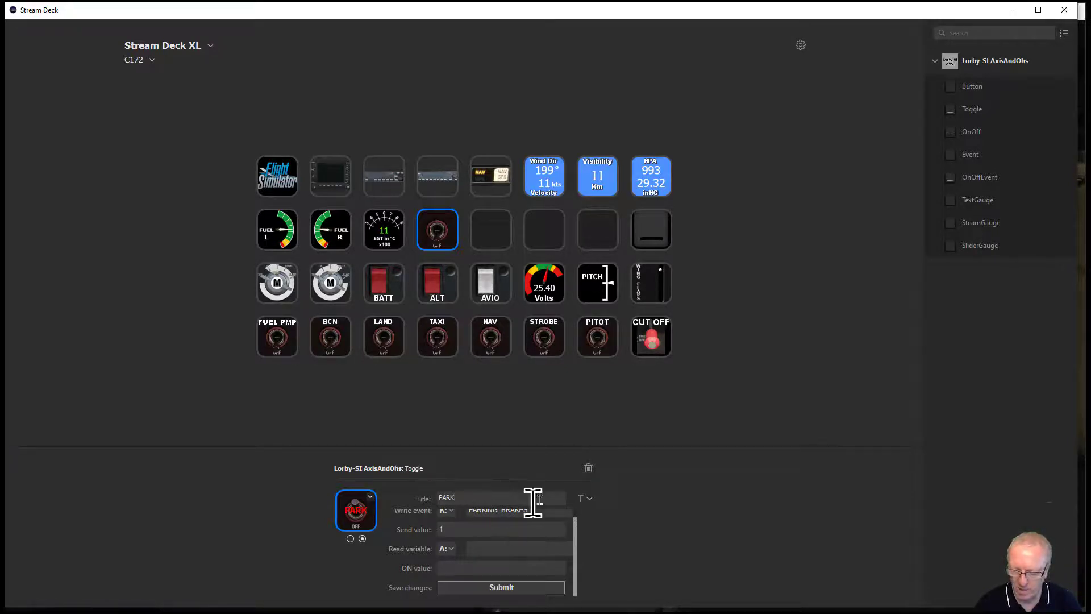
click(589, 499)
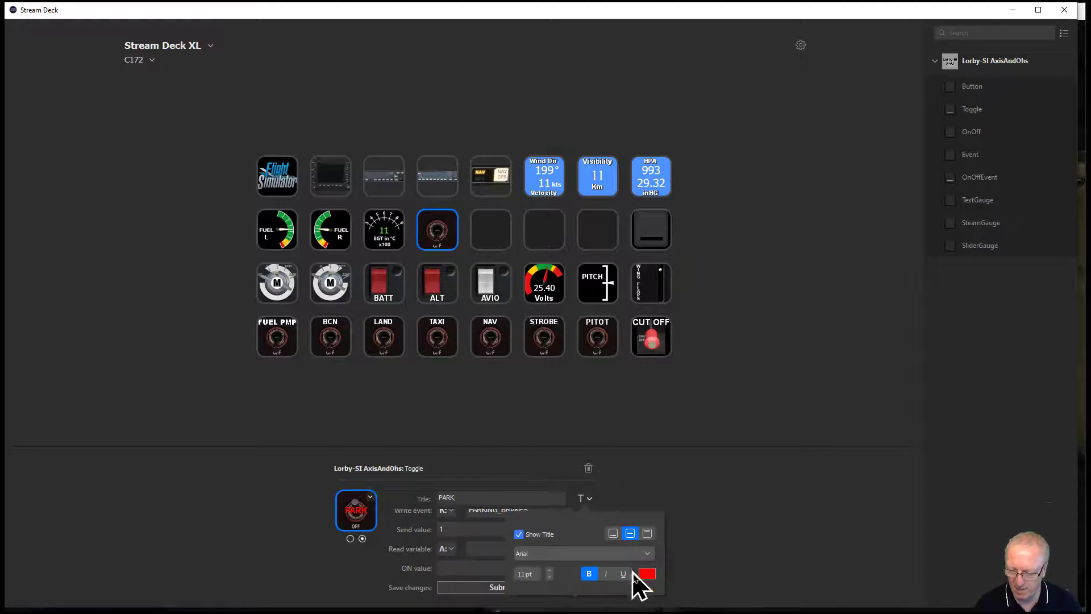
click(646, 573)
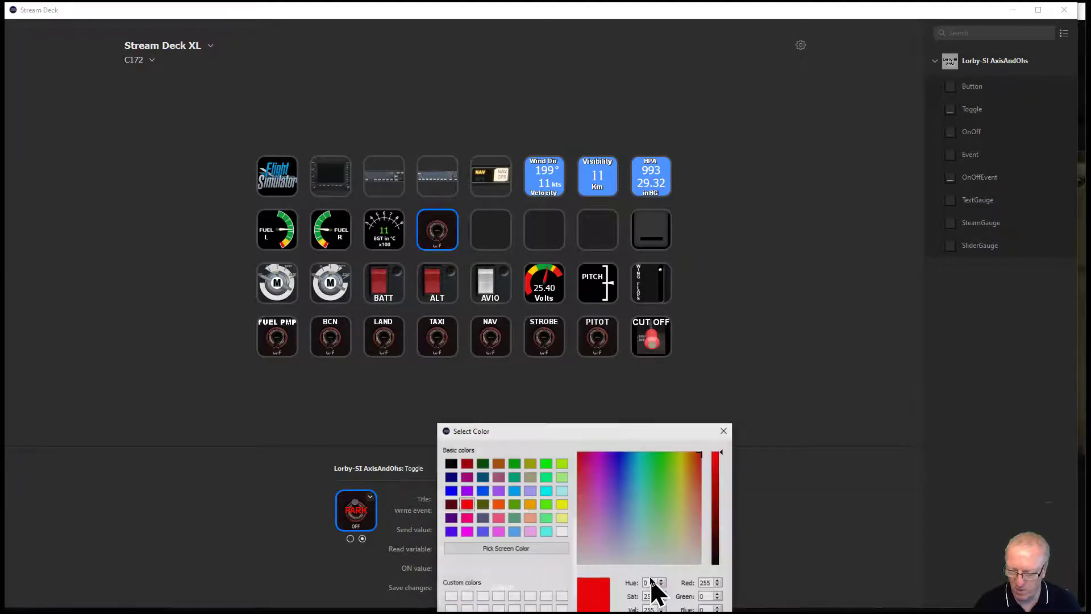
click(560, 531)
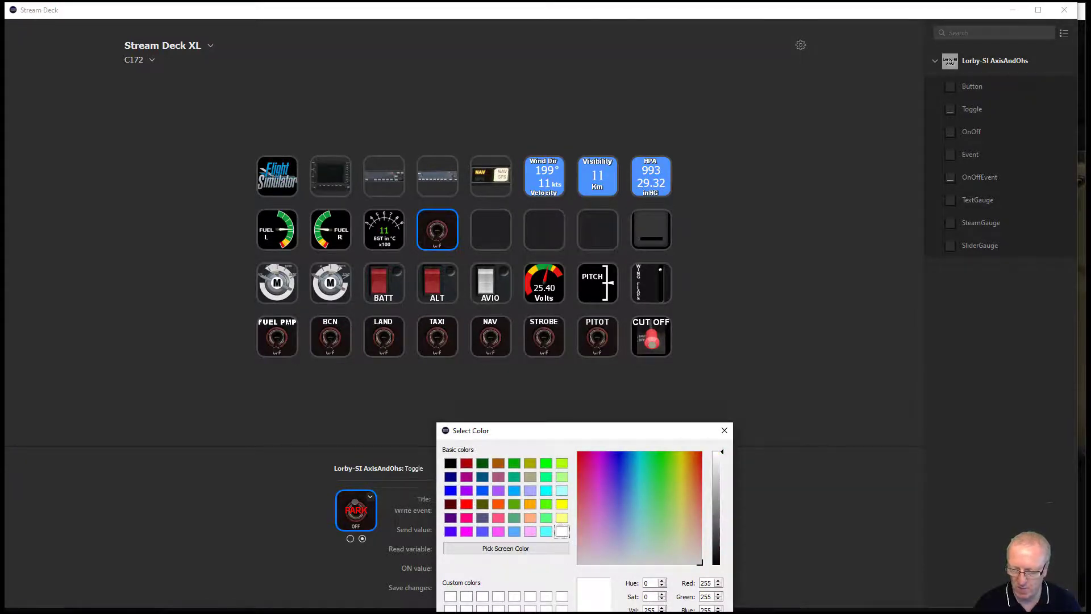
drag(661, 438, 659, 284)
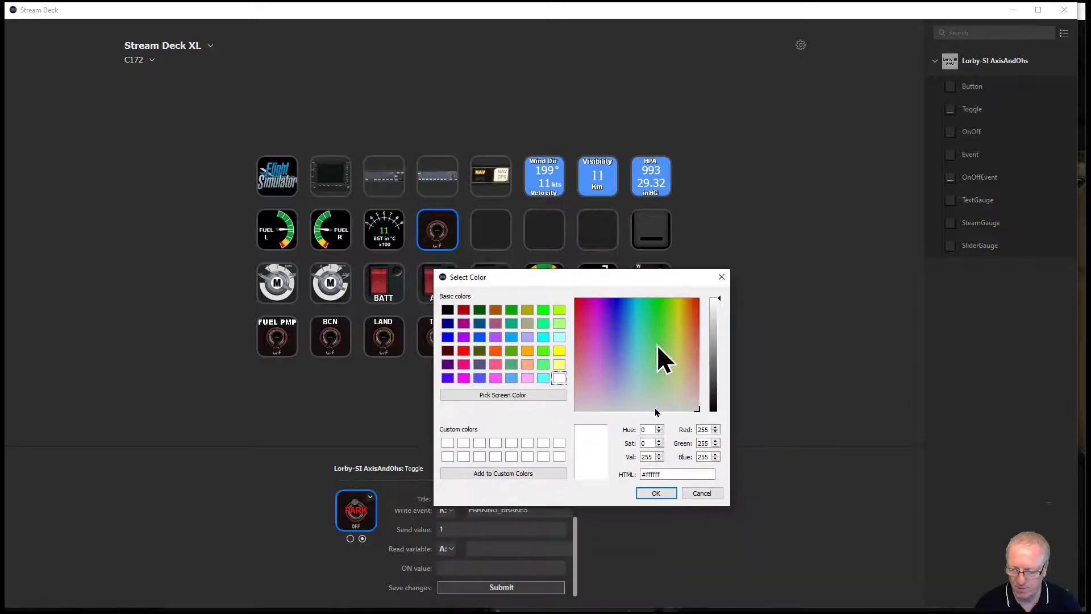
click(655, 493)
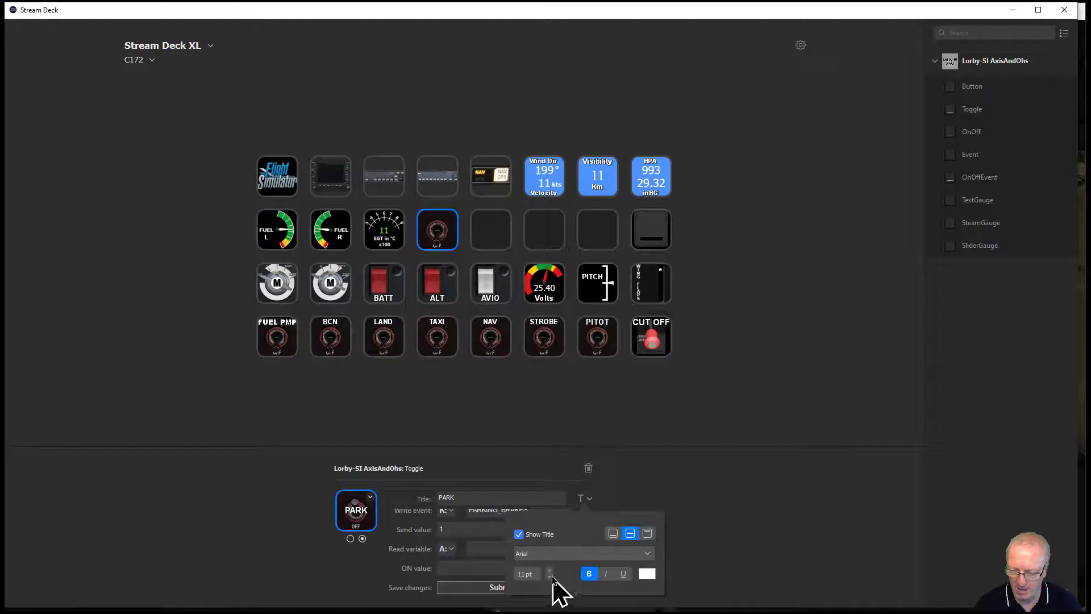
click(647, 533)
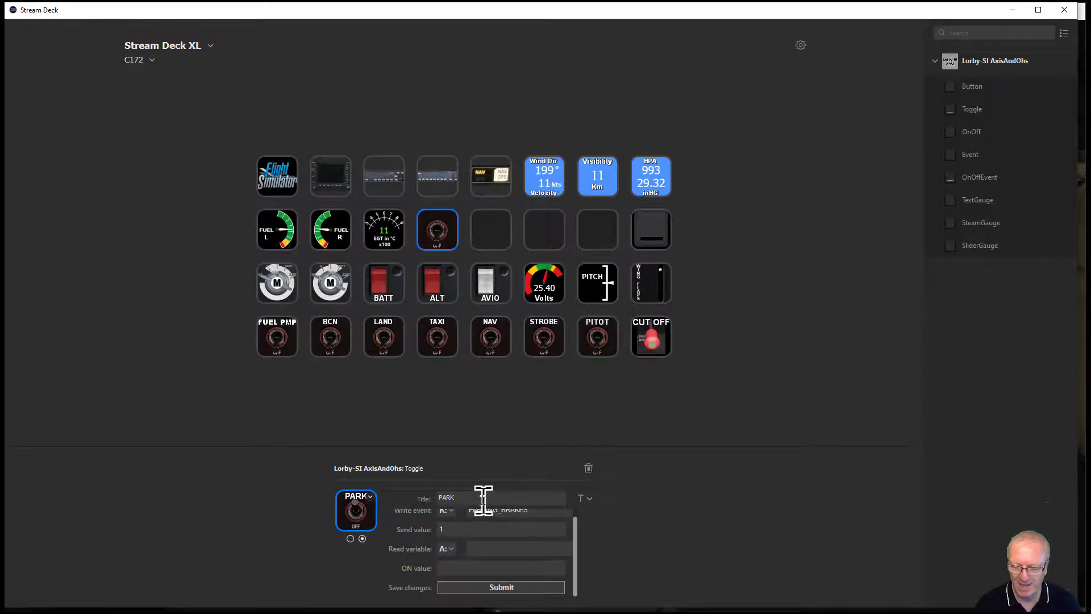
- Title the Toggle key's first state PARK in white text, check the second state, and leave its title ready for editing
click(350, 538)
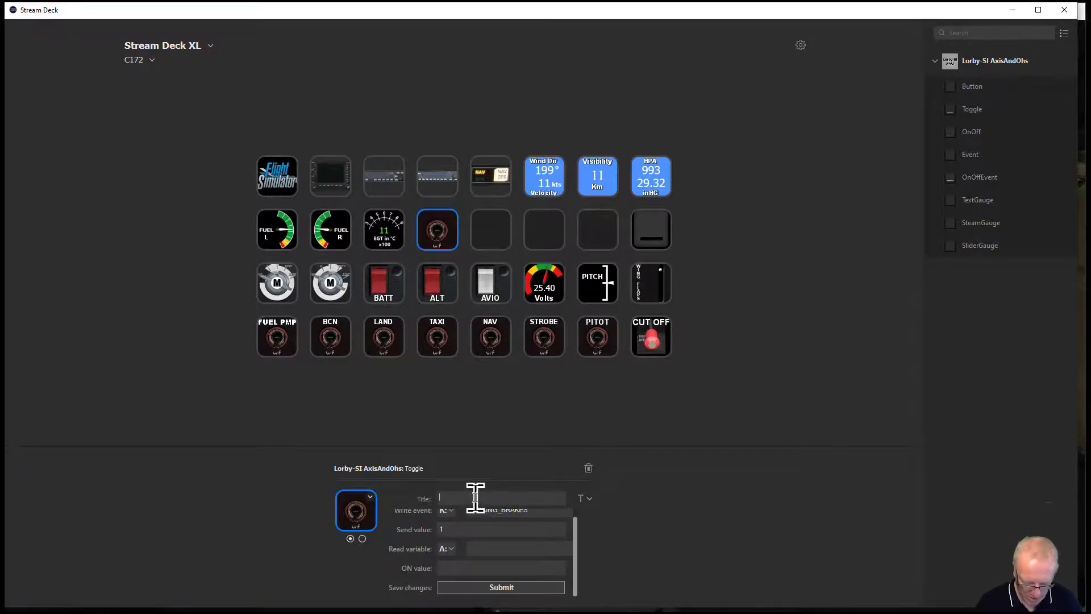
click(475, 497)
text(Park)
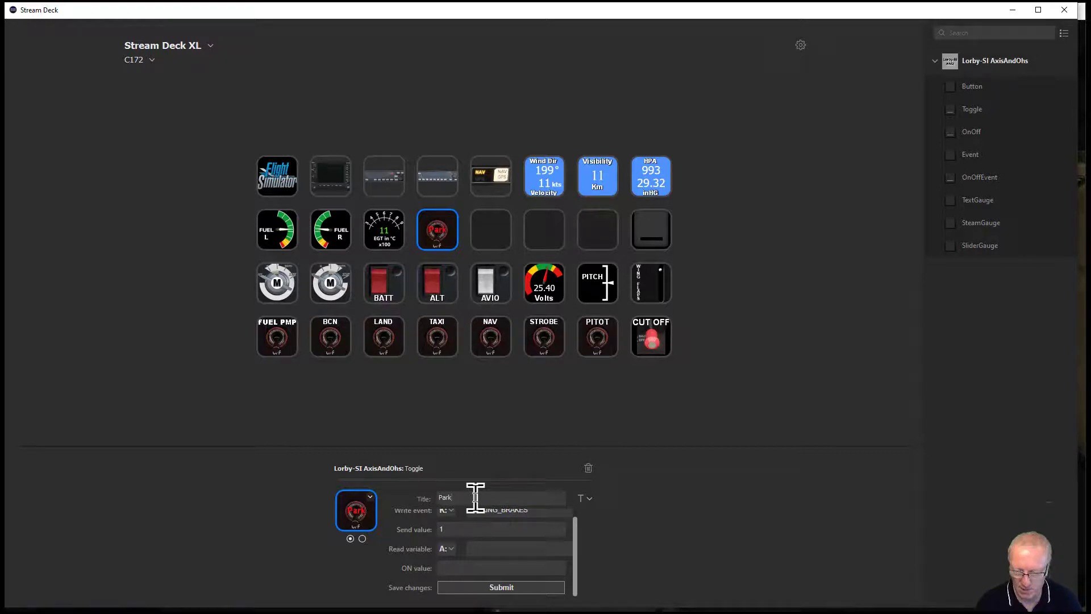
text(ARK)
drag(646, 430, 599, 243)
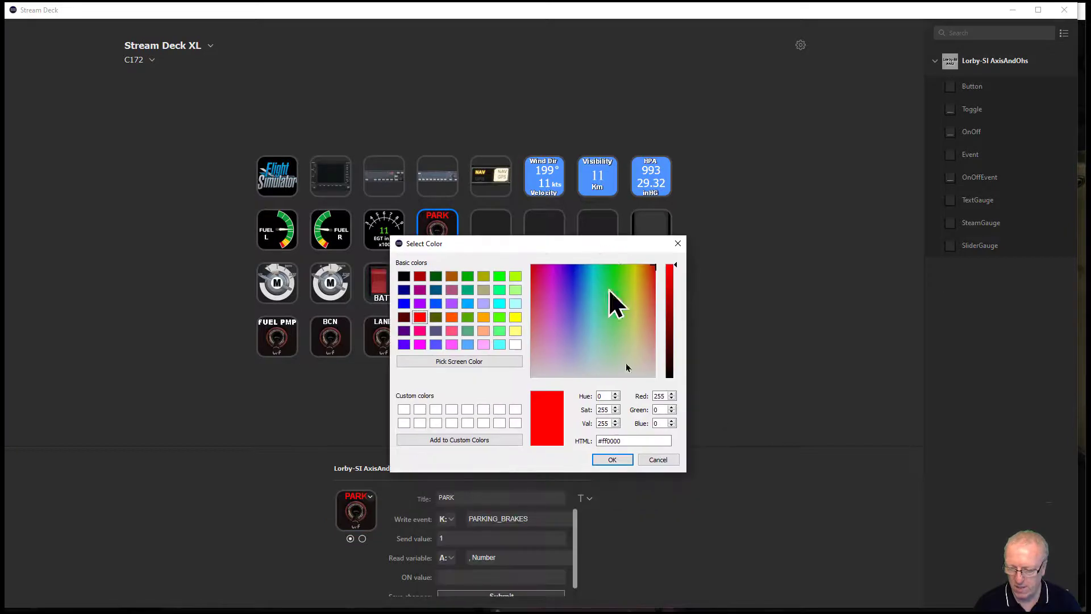
click(515, 344)
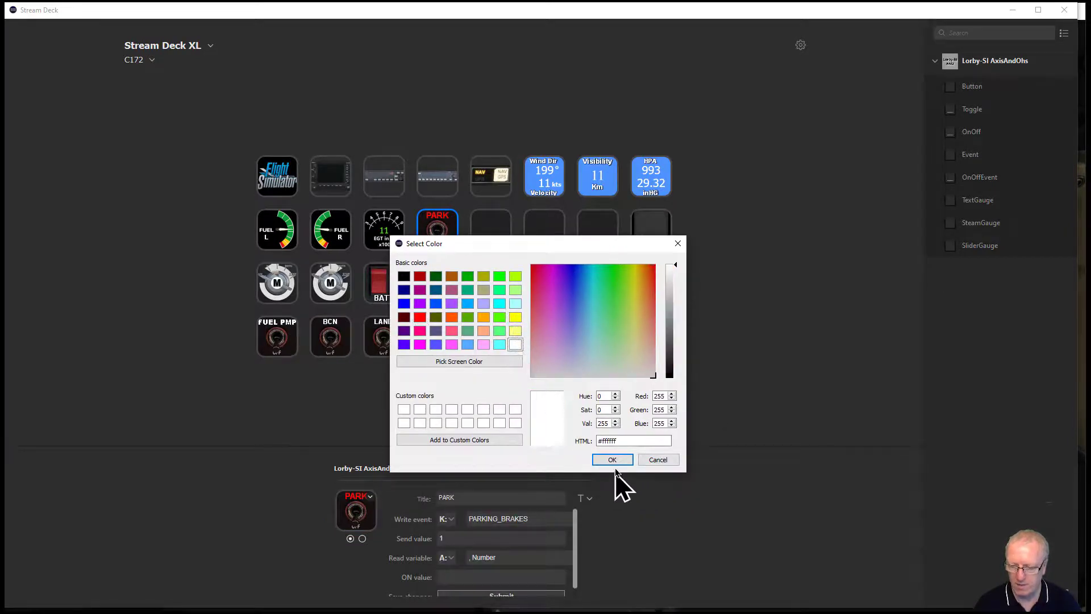
click(616, 459)
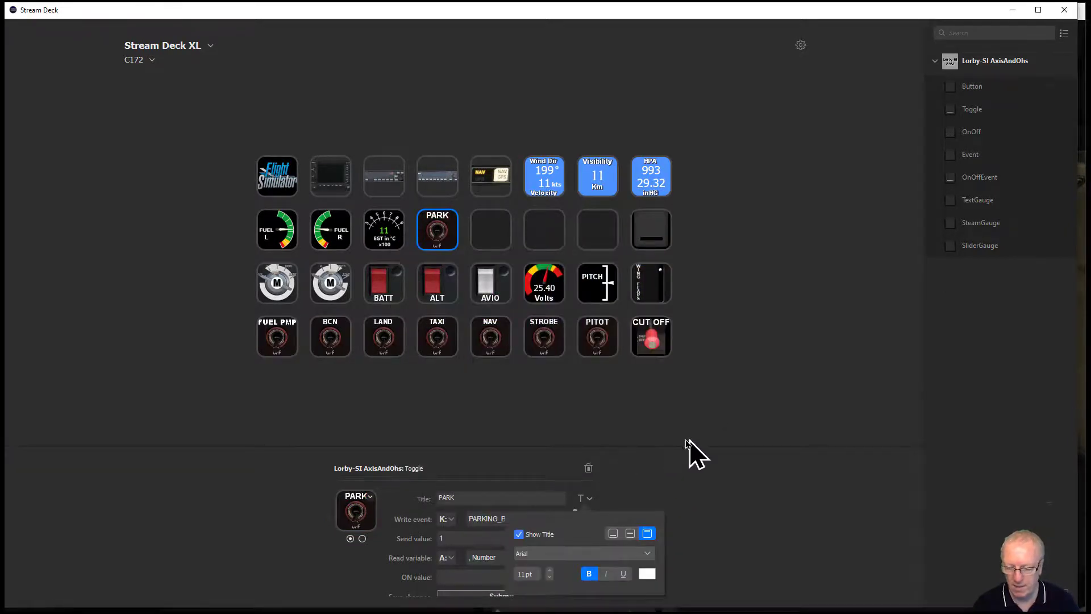
click(673, 526)
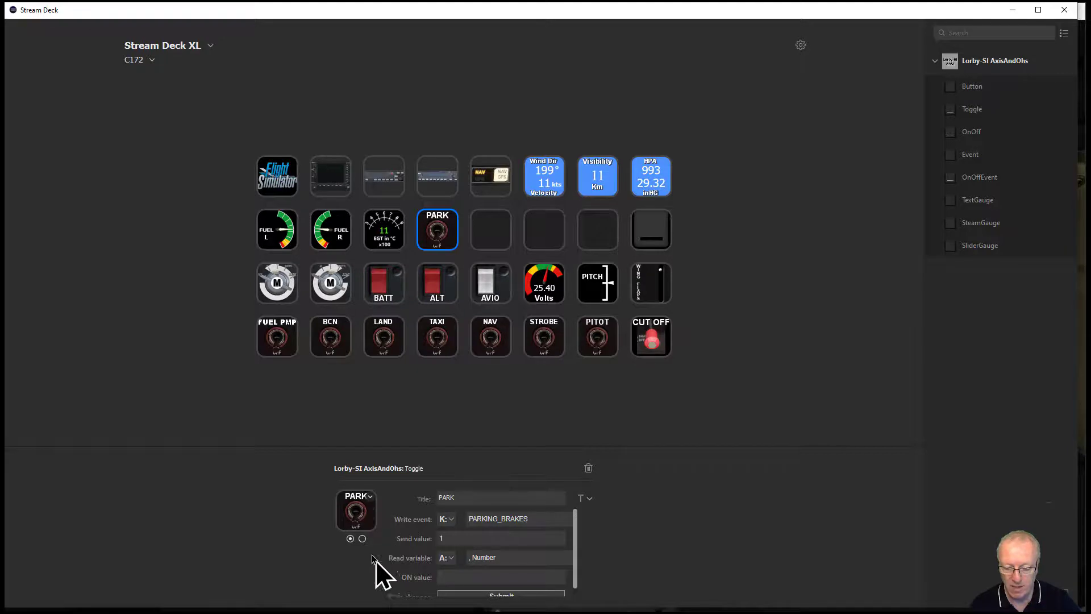
click(363, 539)
click(491, 500)
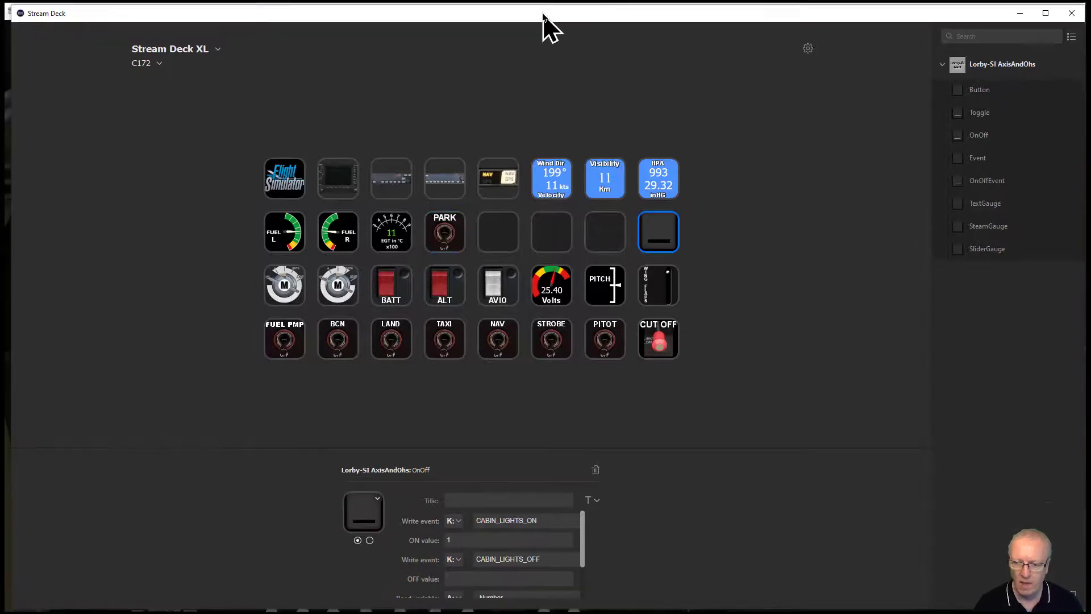
- Enable the Stream Deck category in the available actions list and expand it to show its actions
drag(542, 13, 535, 11)
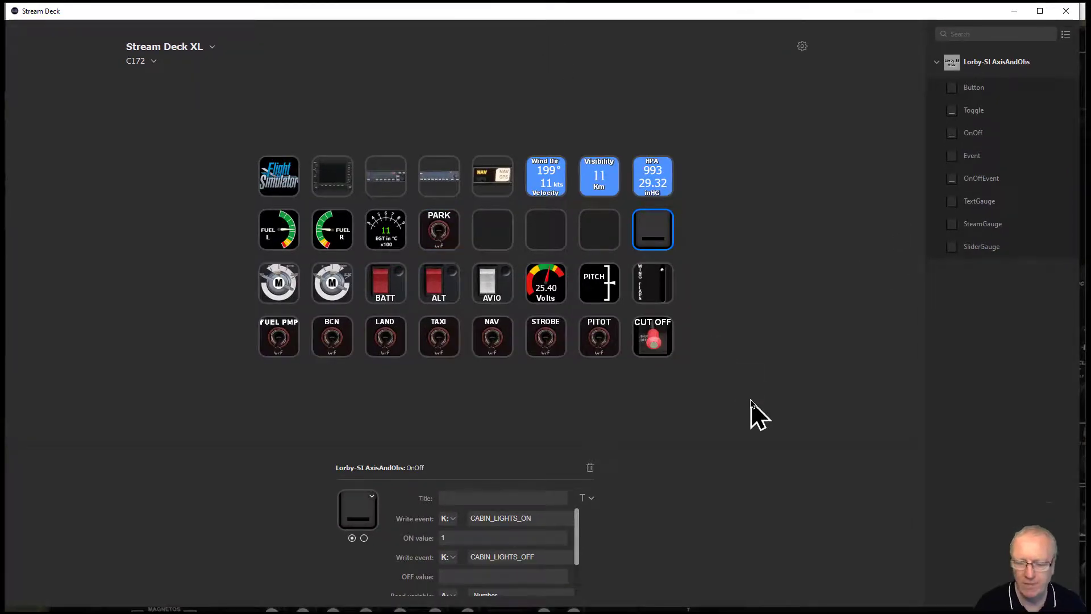
click(334, 176)
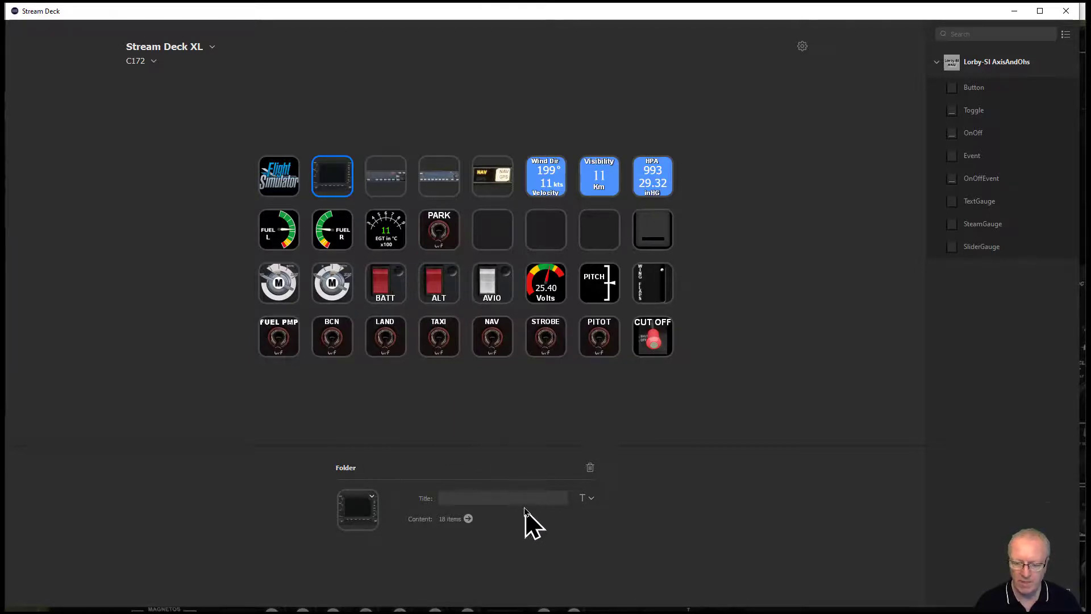
click(1066, 35)
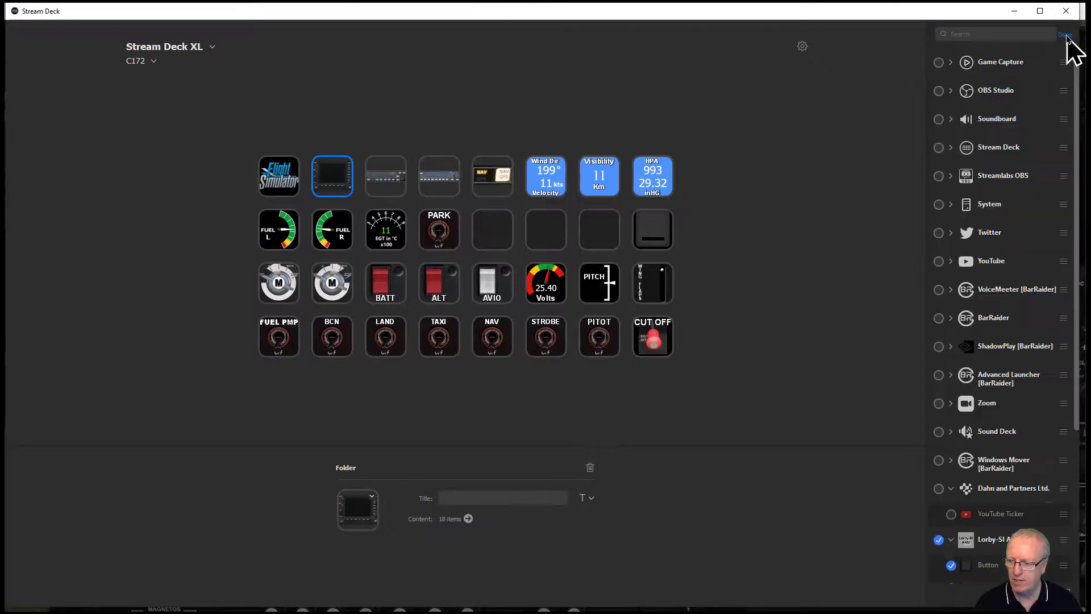
click(939, 147)
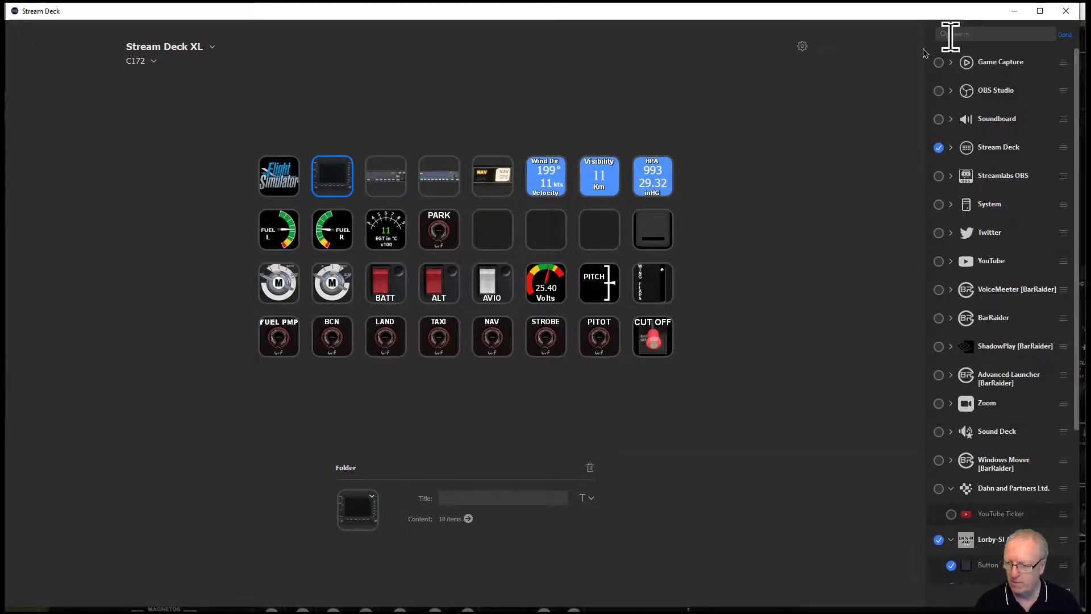
click(877, 89)
click(1066, 34)
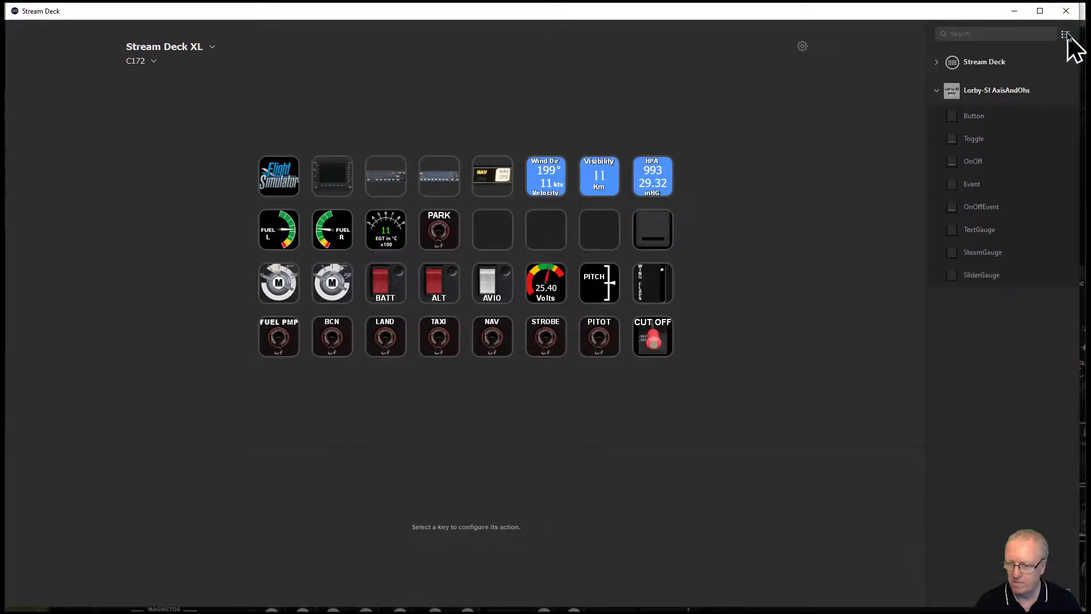
click(937, 63)
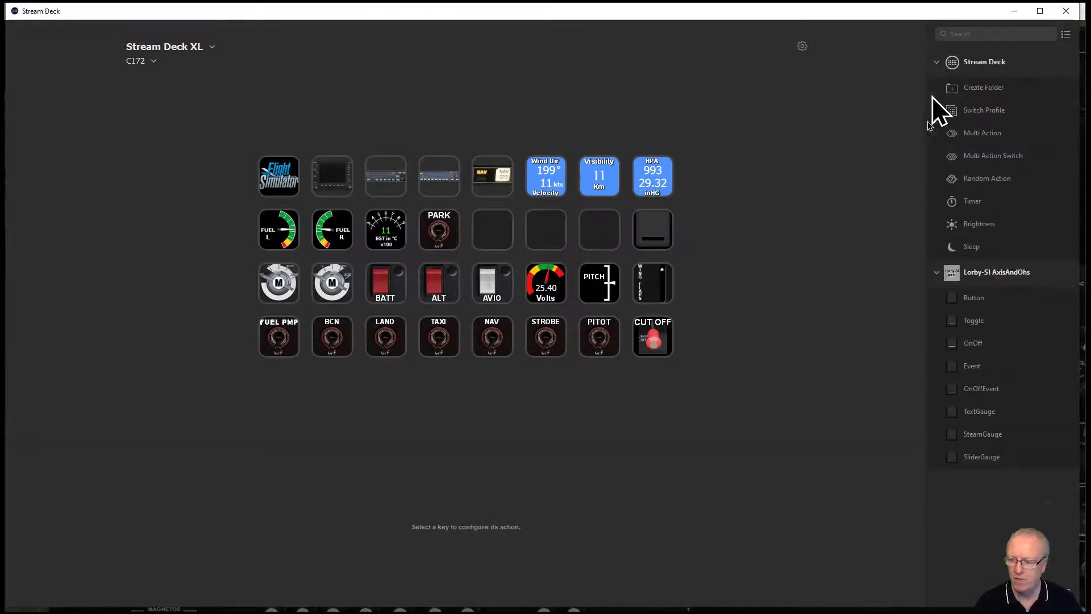
- Create a folder on the empty key above PITCH, look inside it, return to the main page and delete it
drag(992, 91, 600, 234)
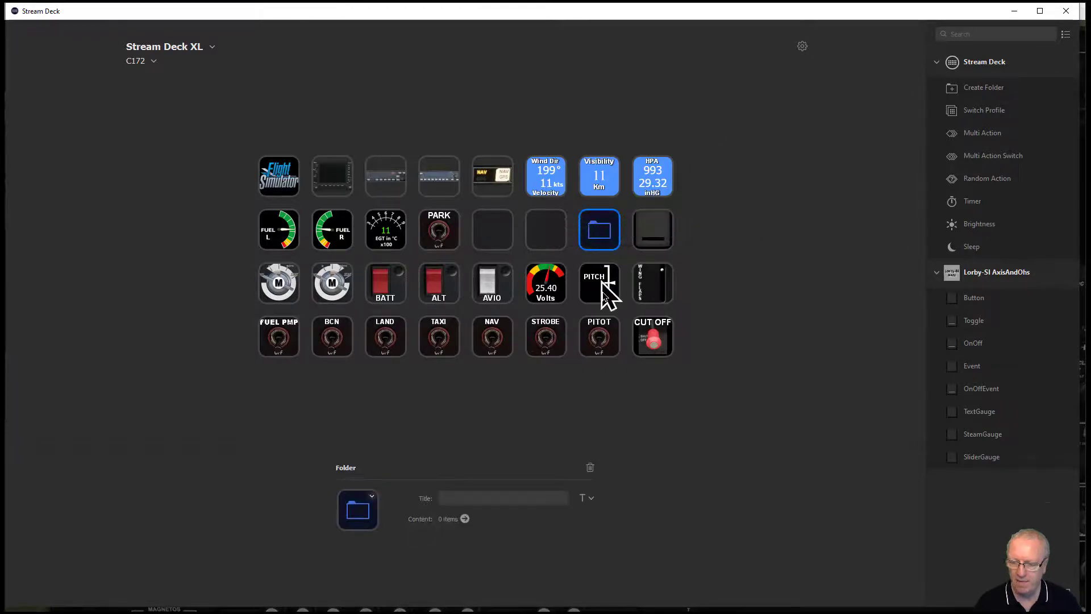
double_click(599, 235)
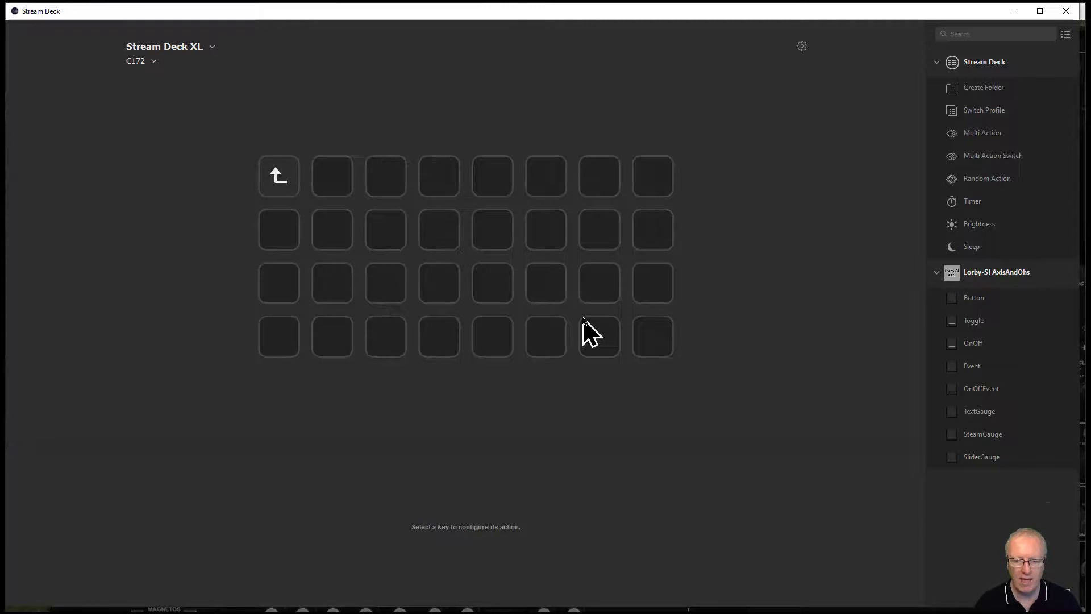
click(278, 182)
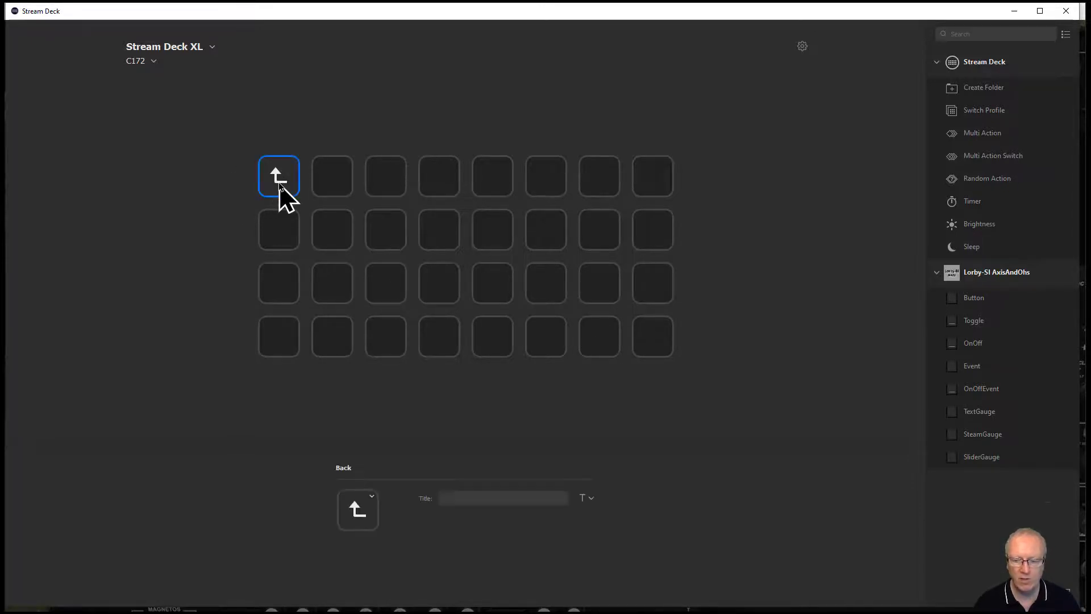
double_click(279, 182)
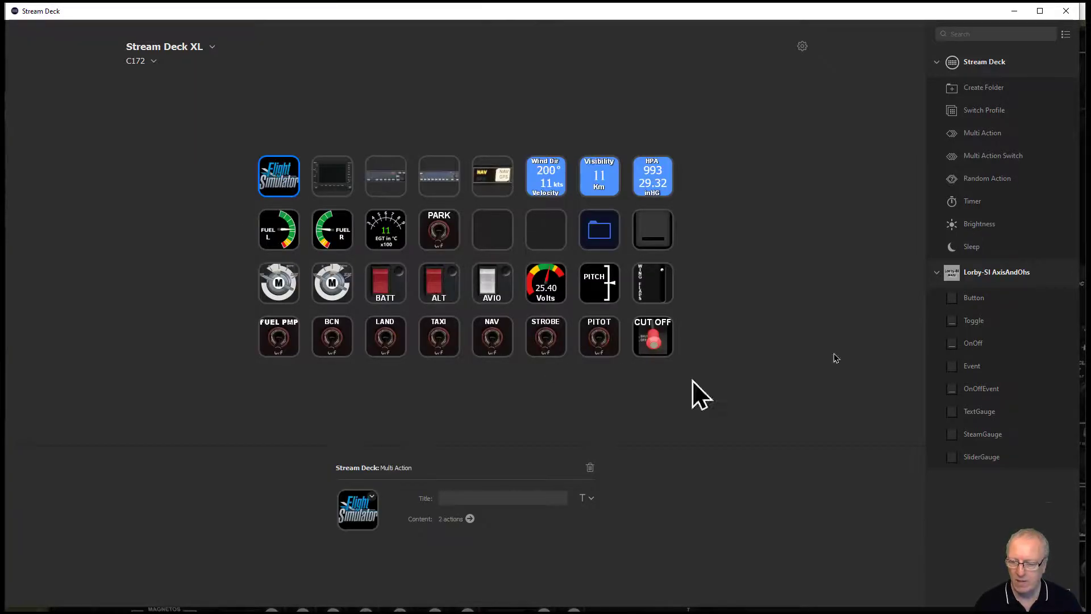
click(606, 238)
right_click(605, 235)
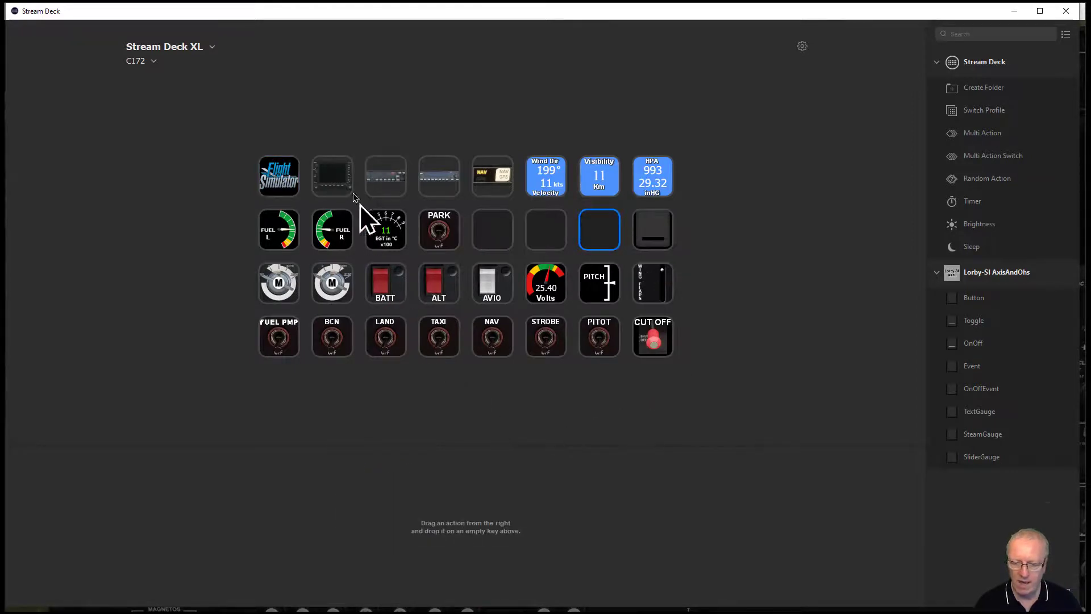
- Open the GPS display folder, examine the write events of the OBS, MSG and FPL keys, and return to the main page
click(334, 179)
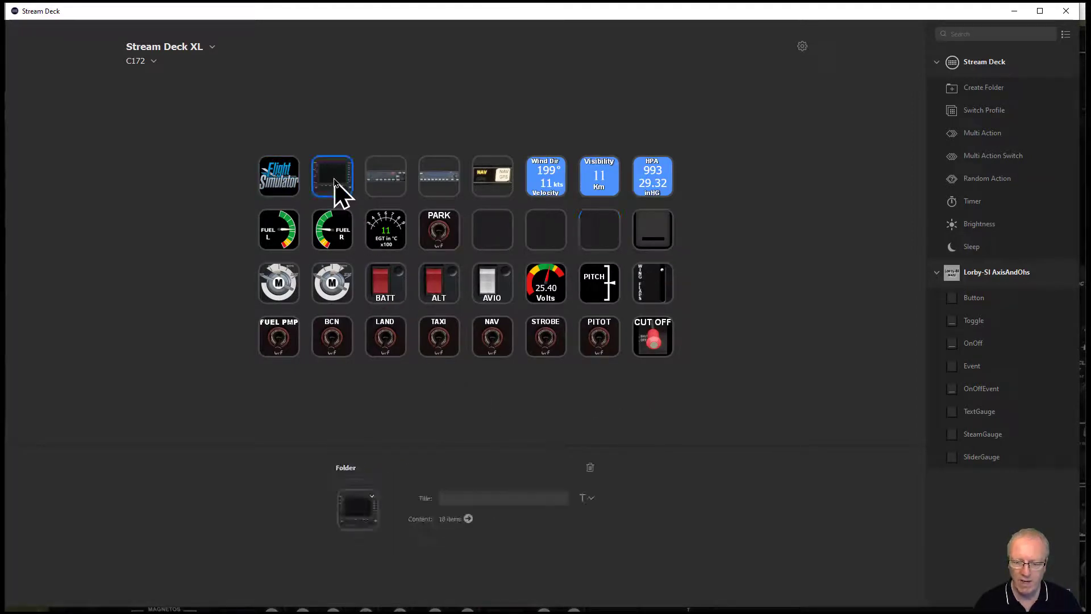
click(468, 518)
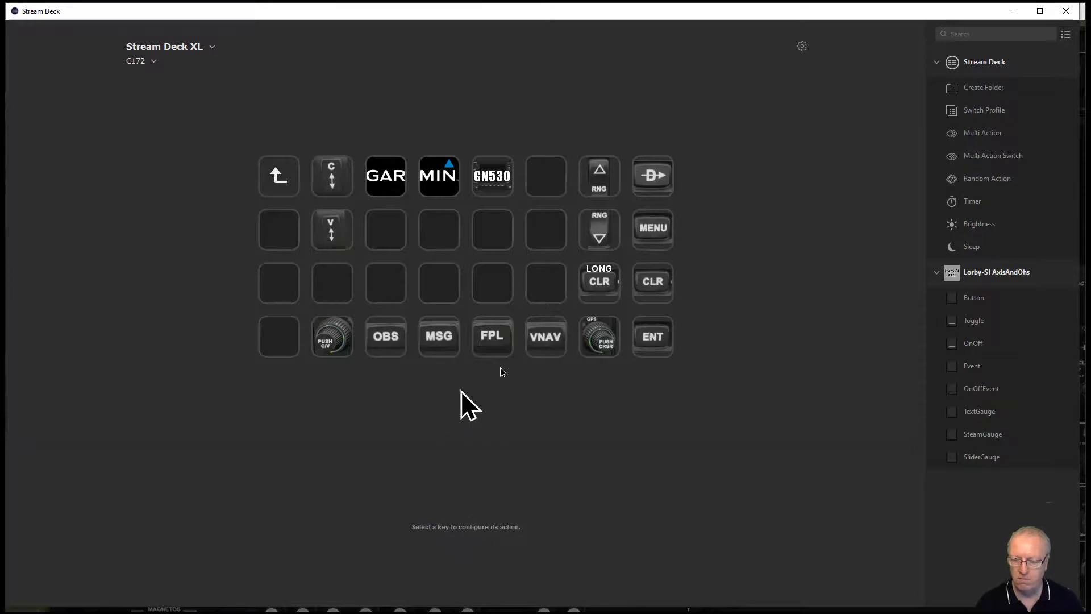
click(388, 338)
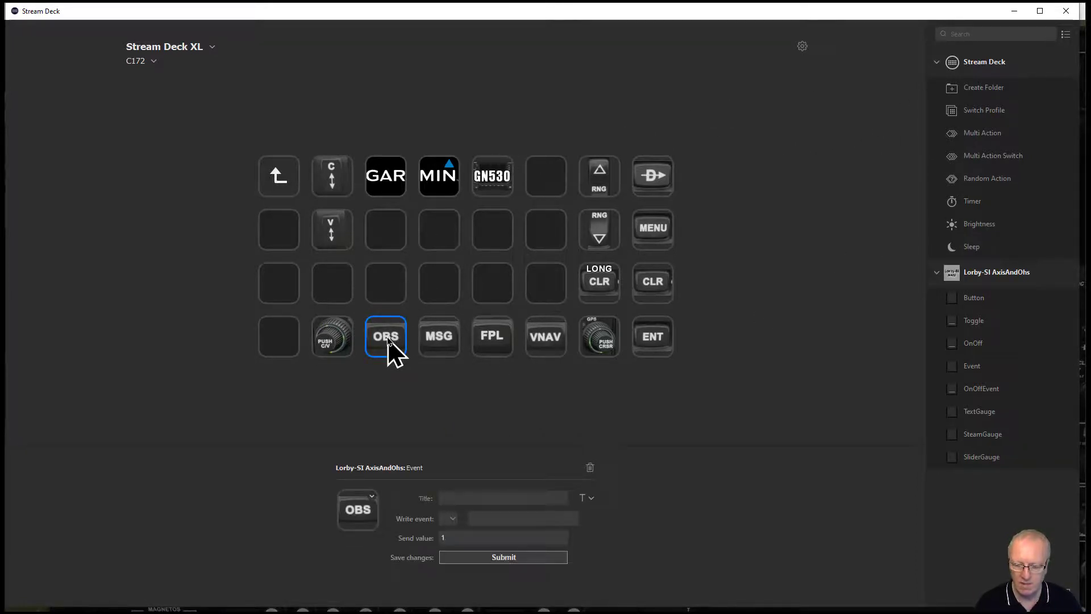
click(433, 343)
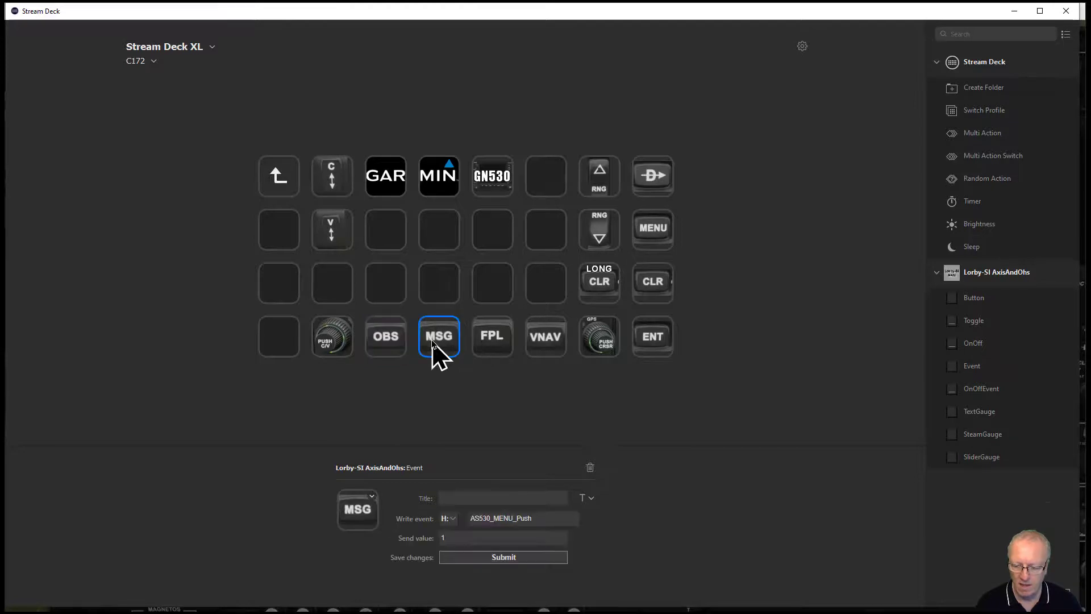
click(394, 341)
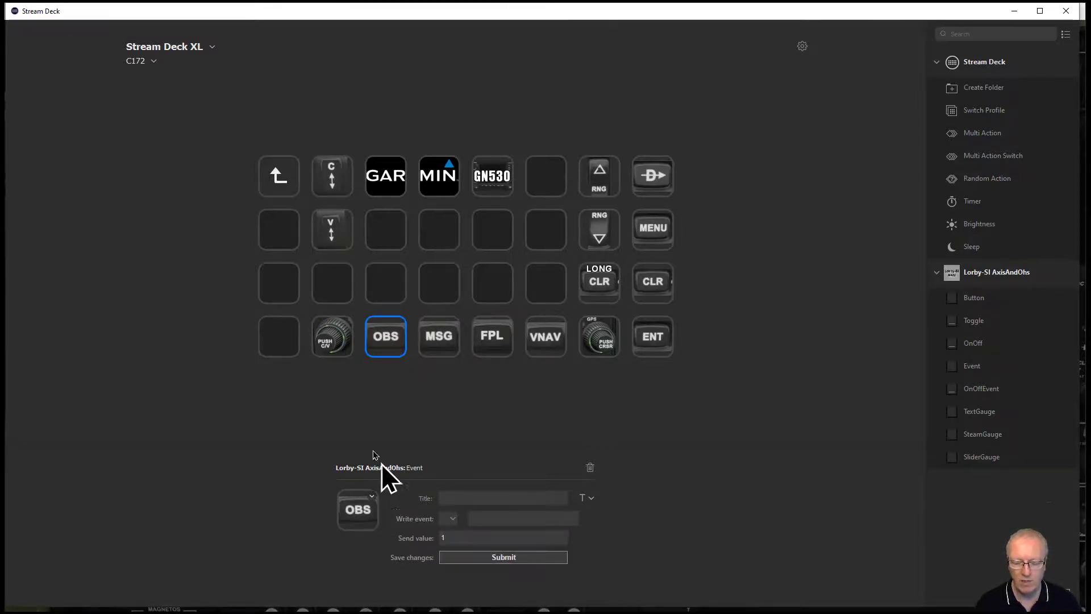
click(442, 339)
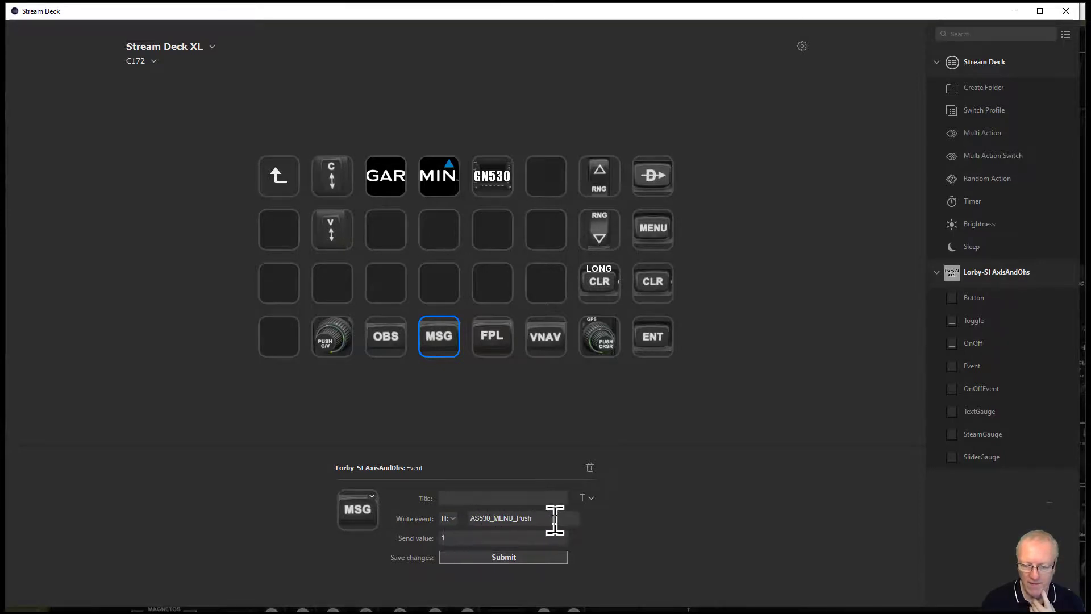
click(497, 345)
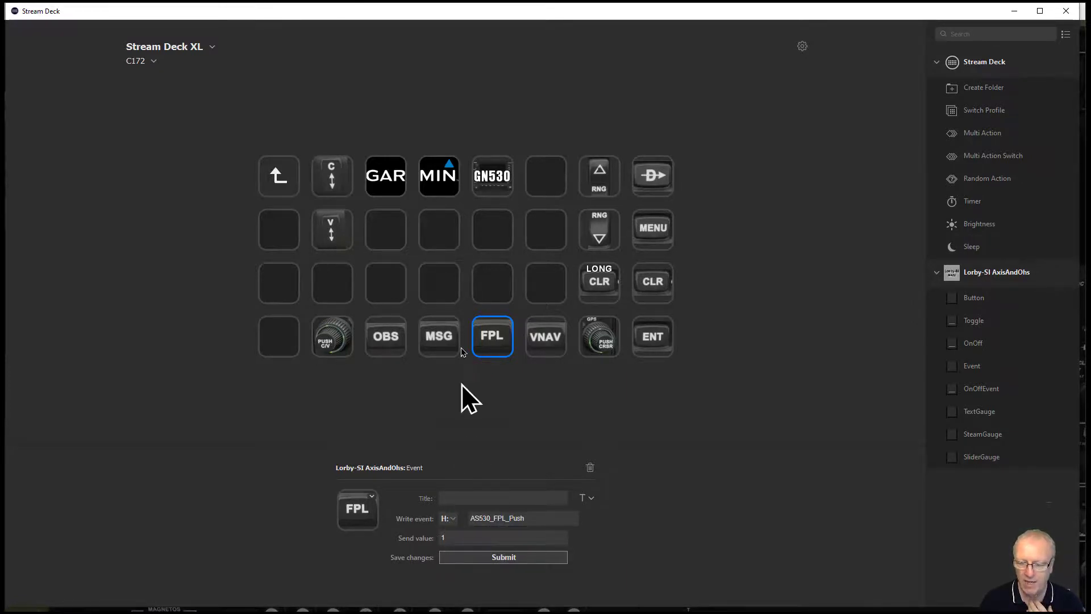
click(280, 184)
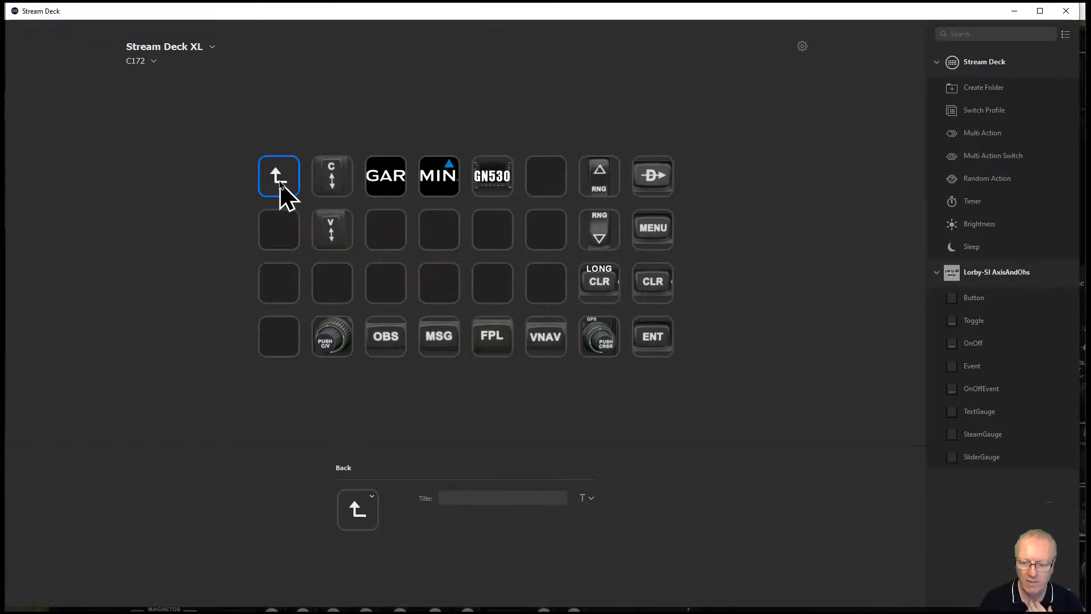
double_click(280, 184)
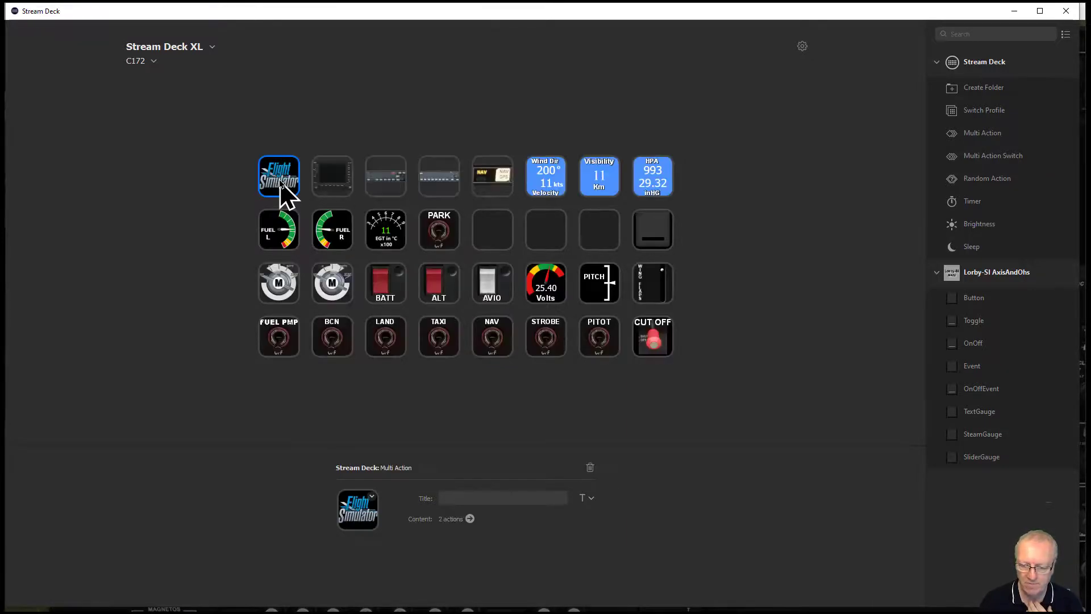
- Select the PARK key, switch to AxisAndOhs, and open the Key Down event selection for a new button assignment
click(445, 233)
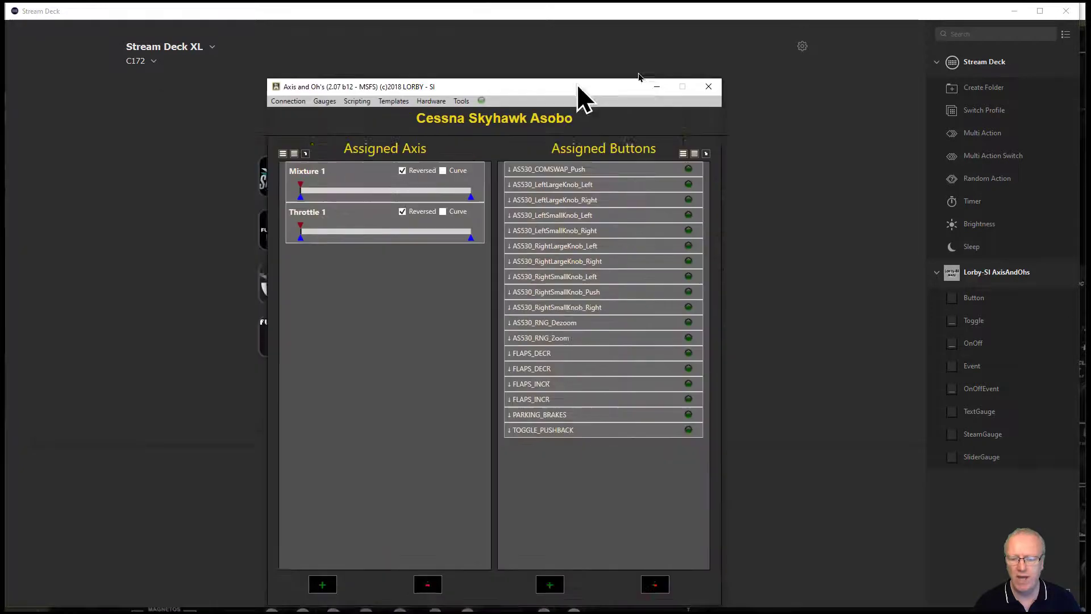
drag(577, 85, 538, 35)
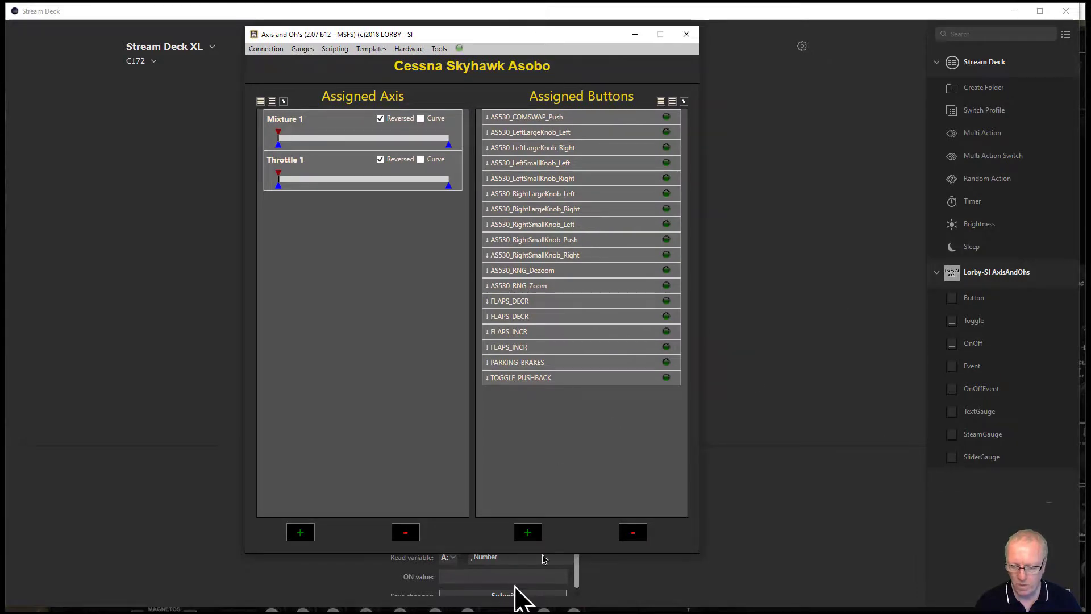
click(527, 532)
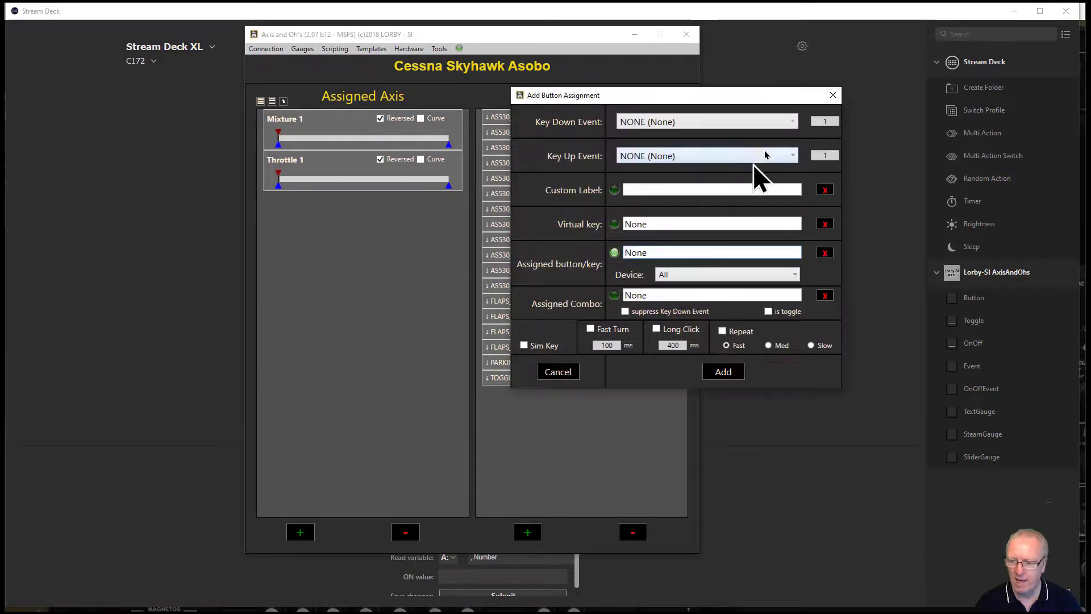
click(794, 122)
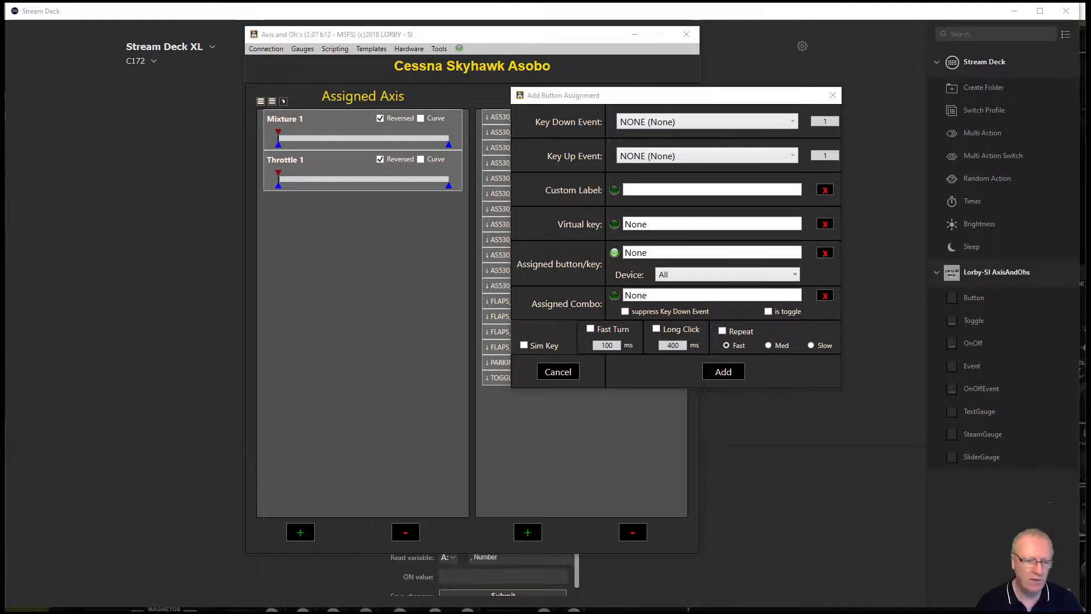
drag(43, 135, 572, 77)
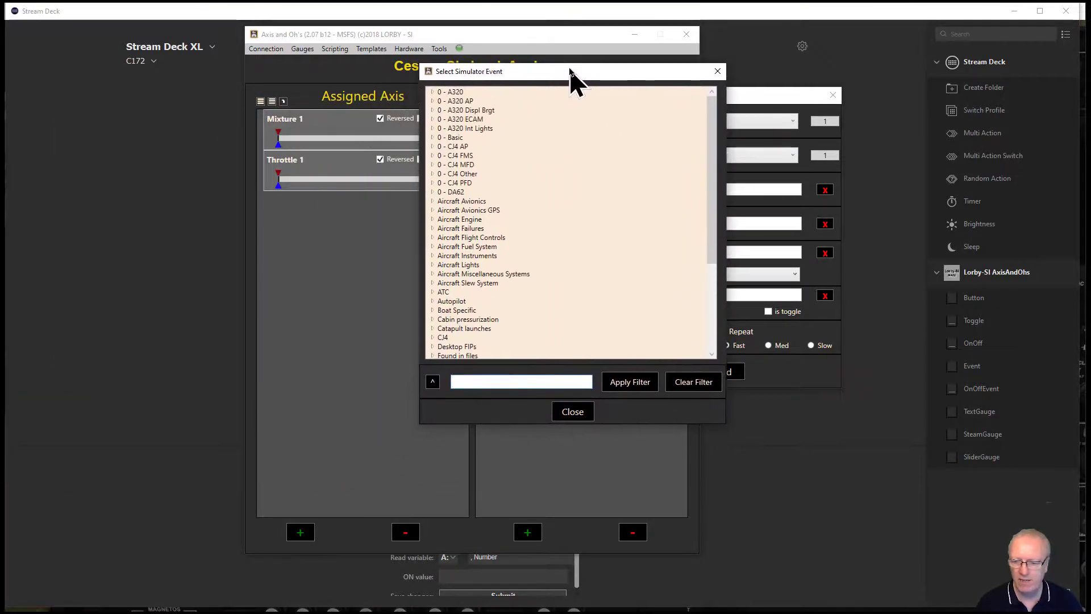
- Expand the HTML-Variables group in the simulator event list and examine its events through to the AS430 and AS530 entries
scroll(556, 221, down, 5)
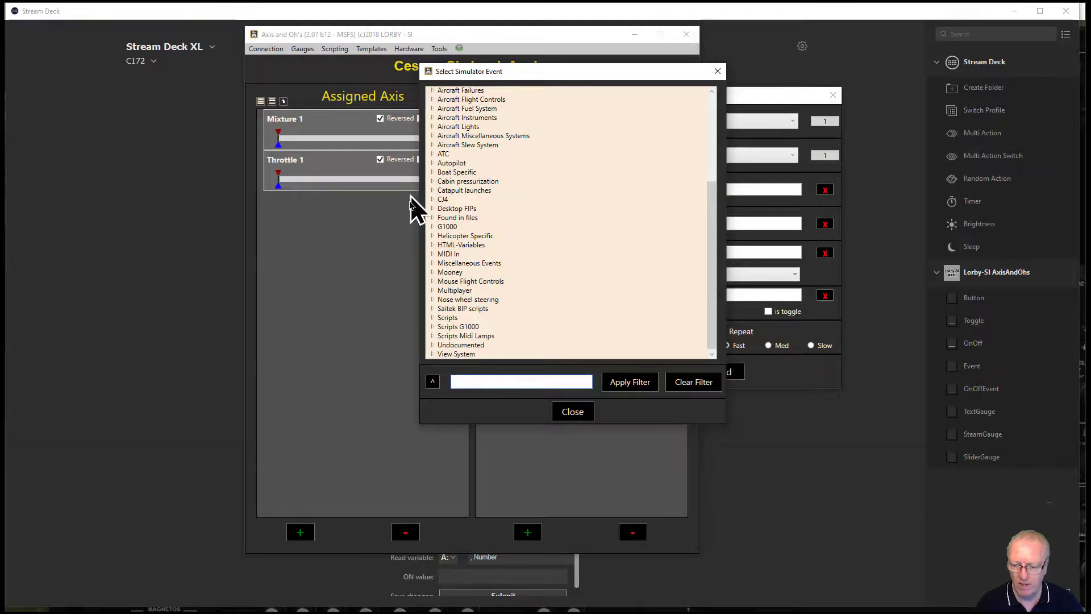
click(433, 245)
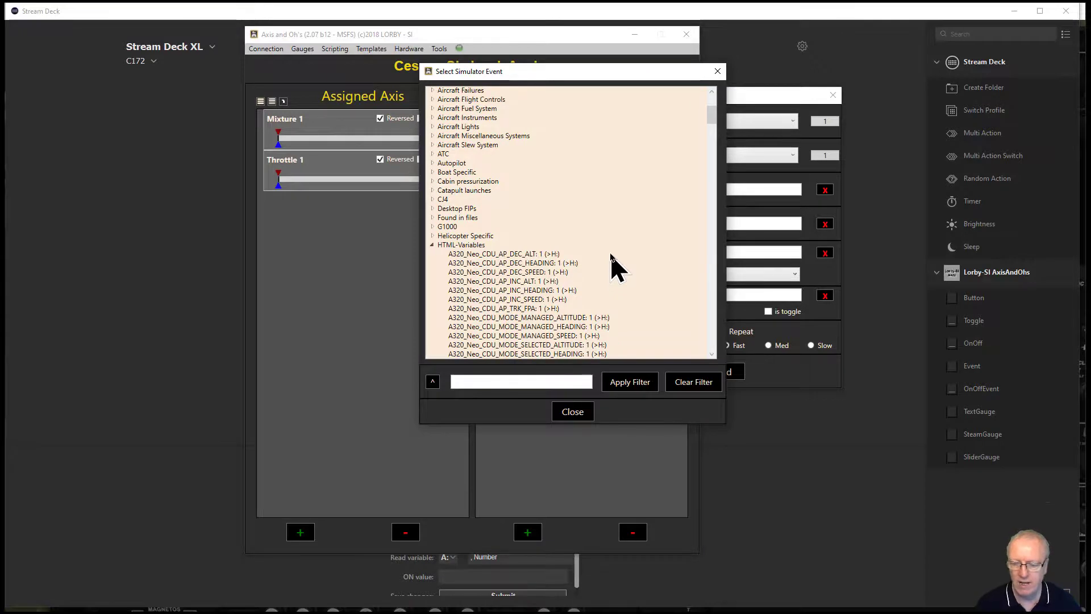
scroll(612, 258, down, 4)
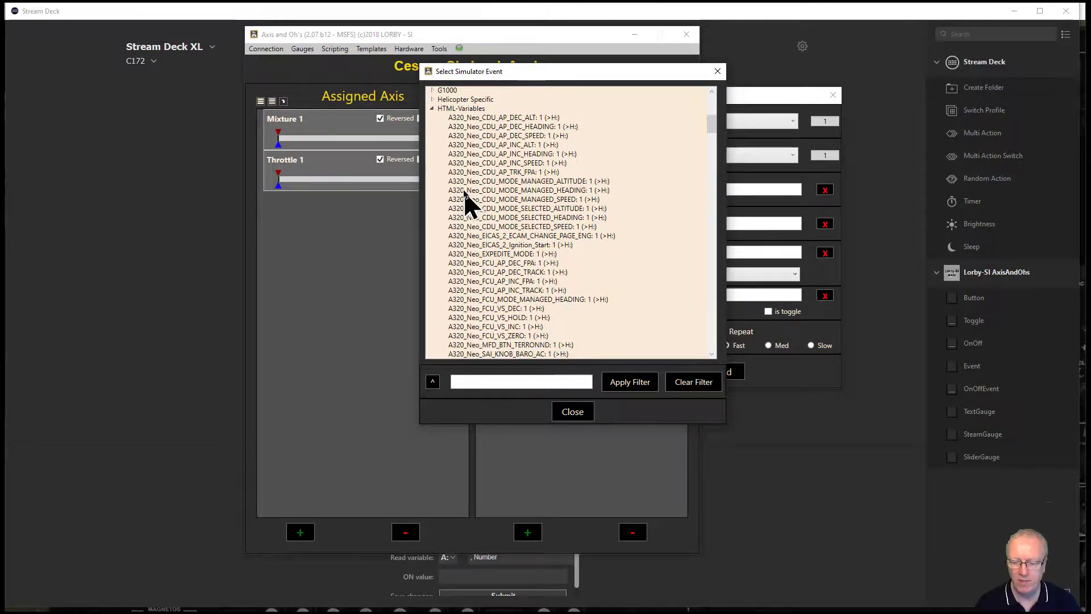
scroll(466, 199, down, 6)
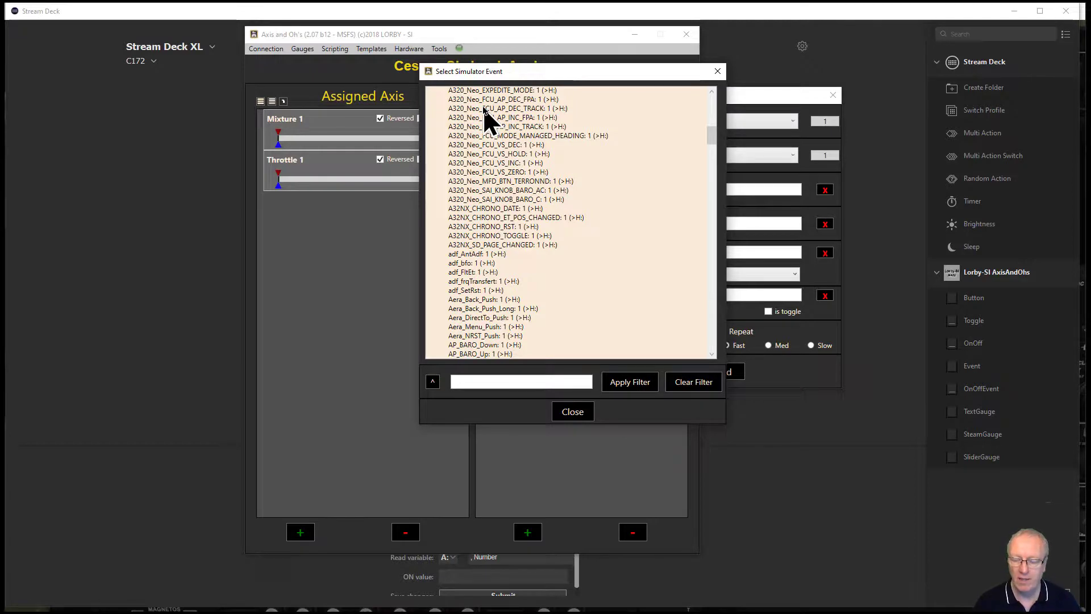
scroll(561, 139, down, 2)
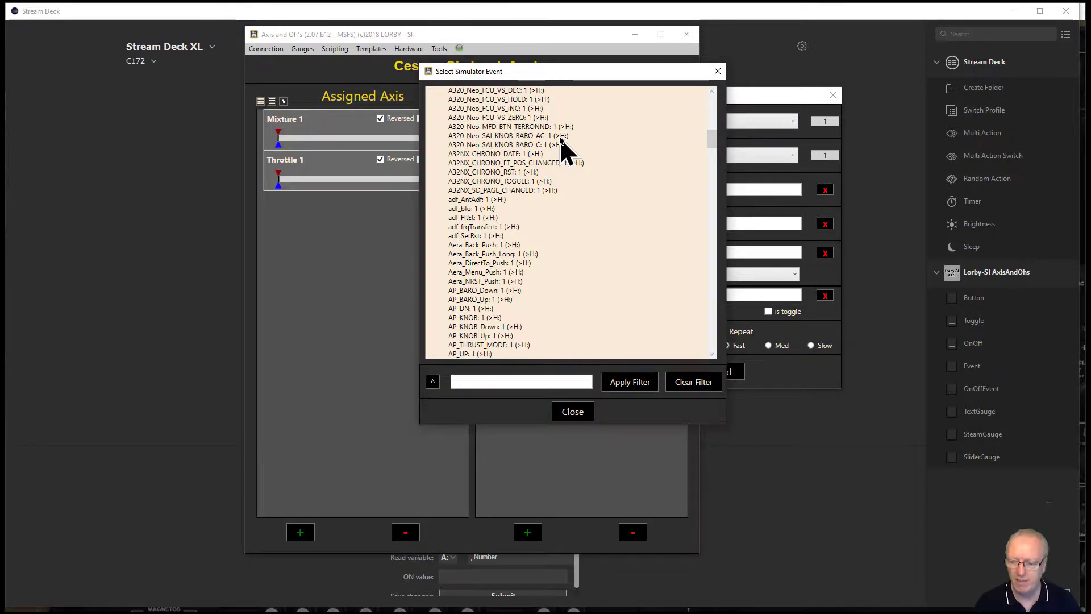
scroll(631, 196, down, 1)
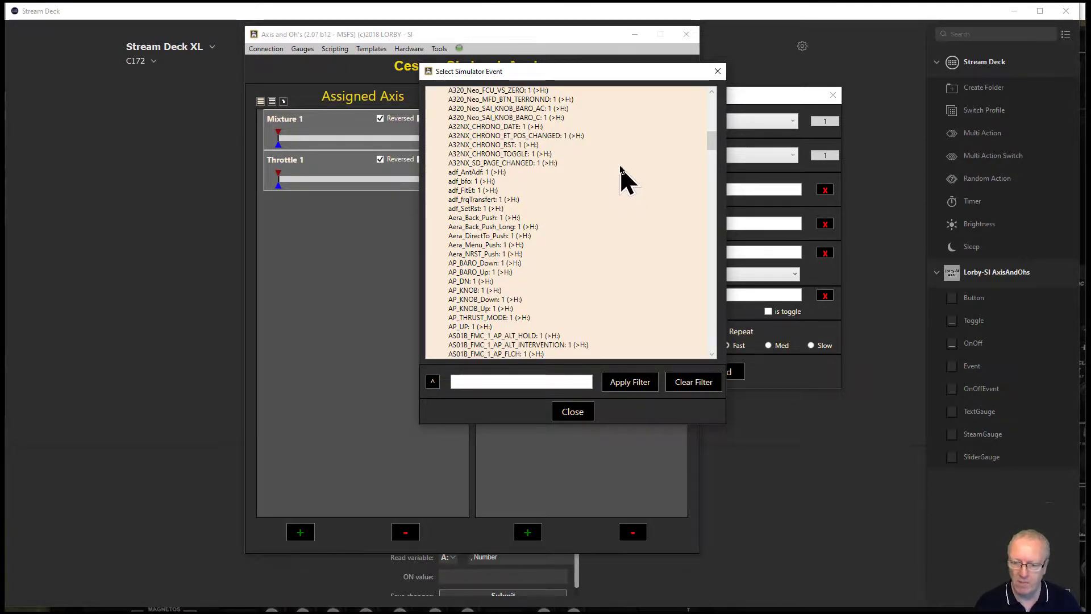
scroll(609, 161, up, 3)
scroll(491, 153, down, 20)
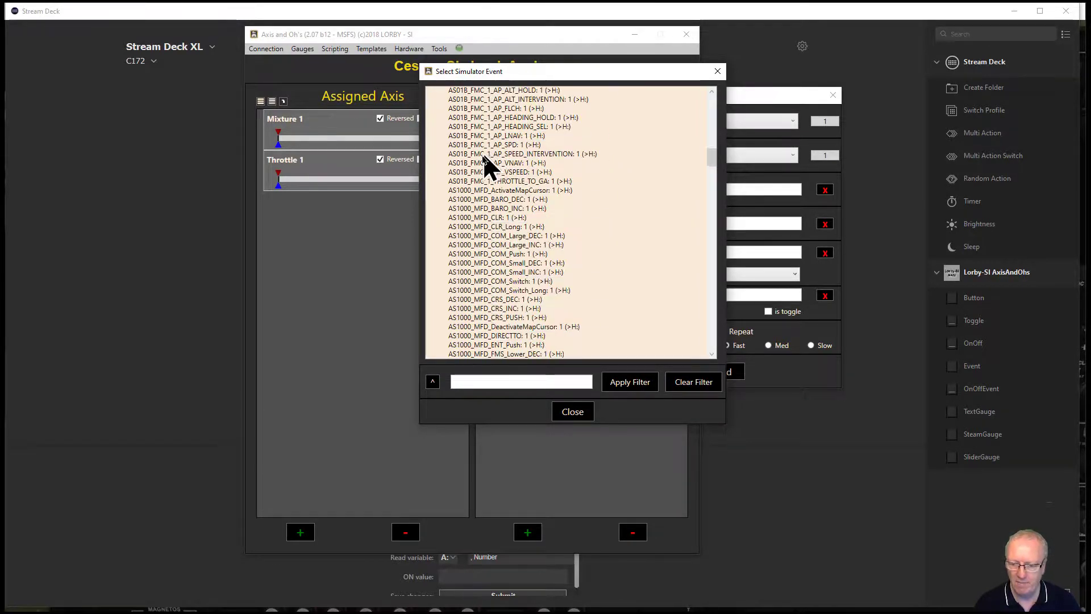
scroll(503, 223, down, 3)
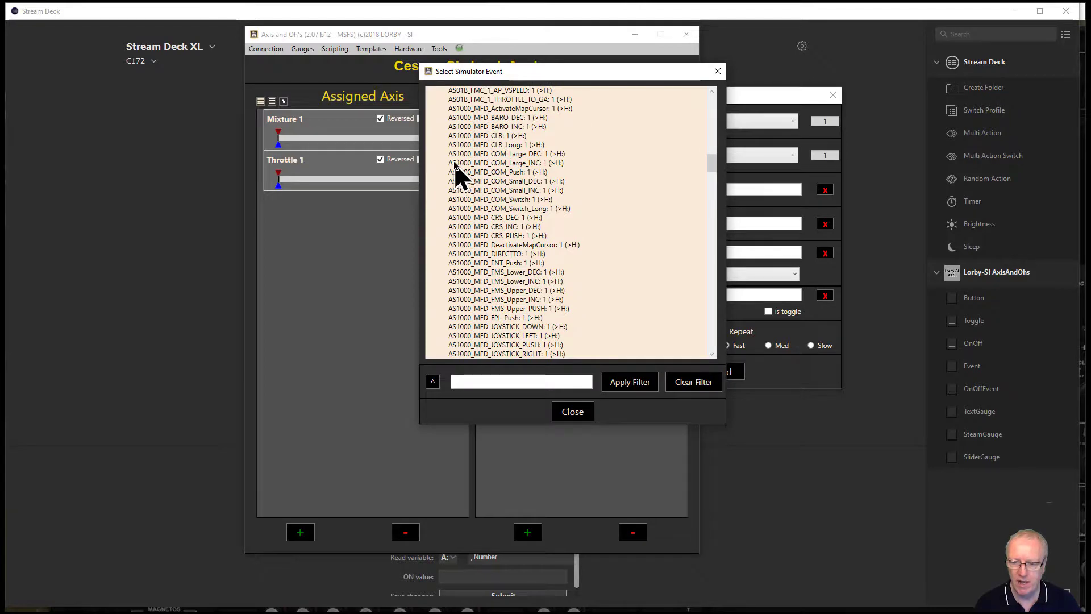
scroll(490, 167, down, 7)
scroll(491, 170, down, 20)
scroll(488, 188, down, 20)
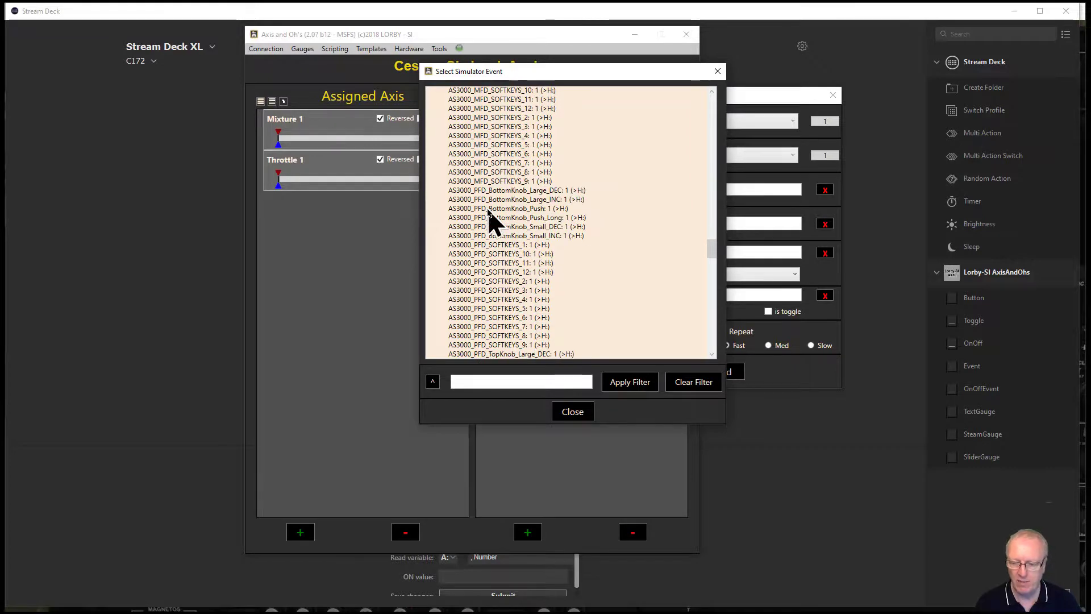
scroll(491, 214, down, 20)
scroll(496, 194, down, 1)
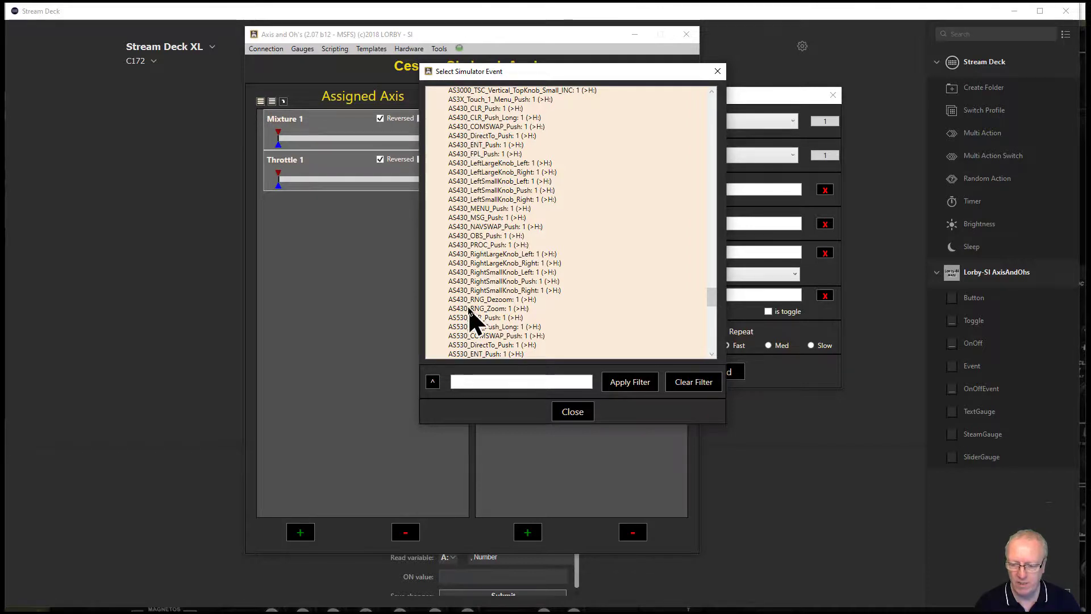
scroll(476, 316, down, 3)
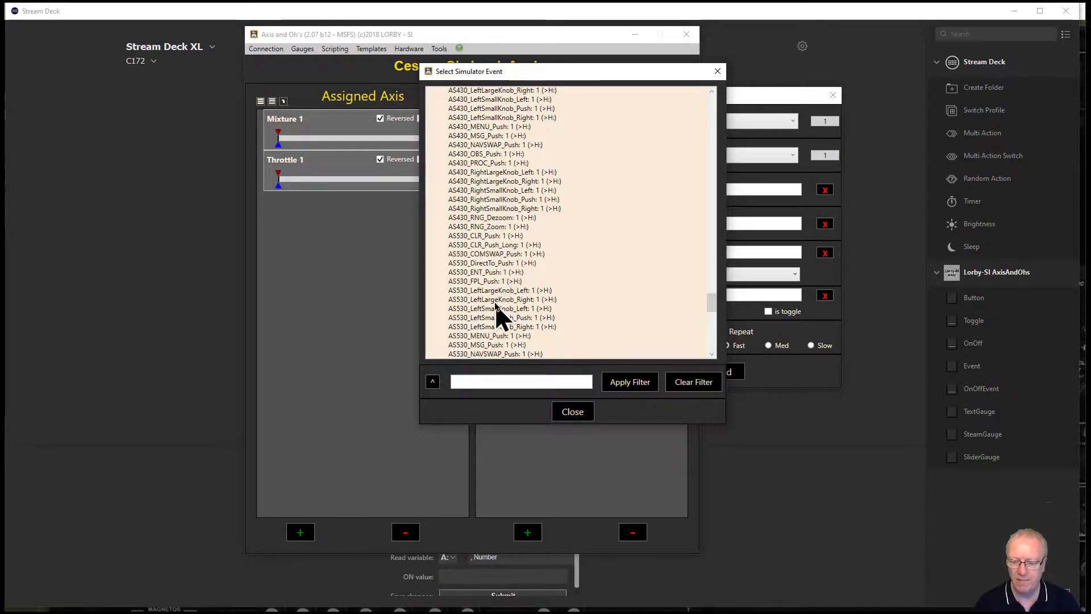
- Filter the simulator event list by "as530" and expand the HTML-Variables group to examine the matching events
click(489, 385)
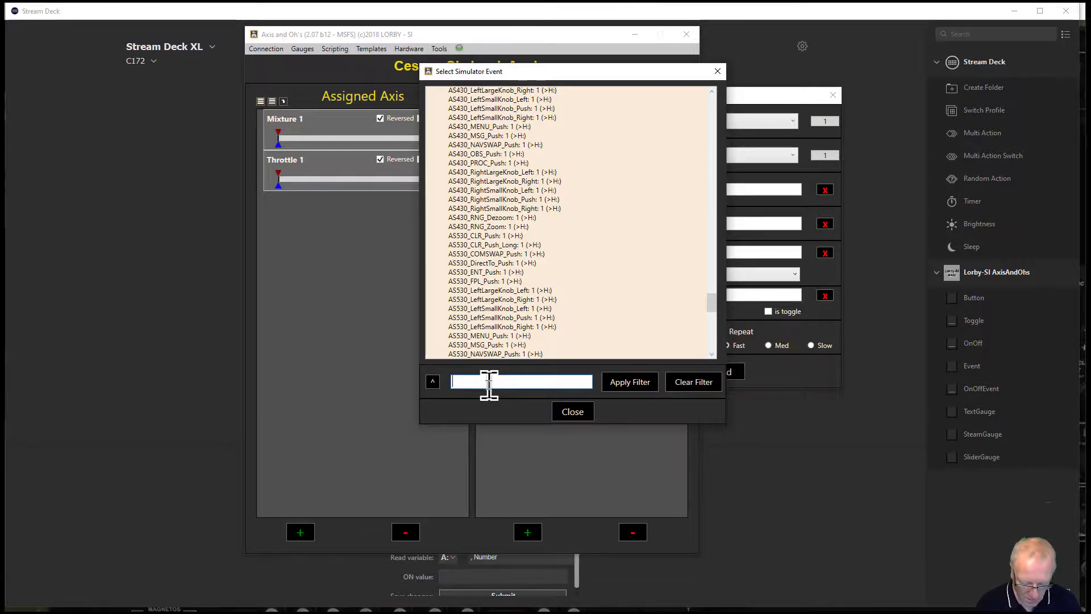
click(489, 385)
text(as53)
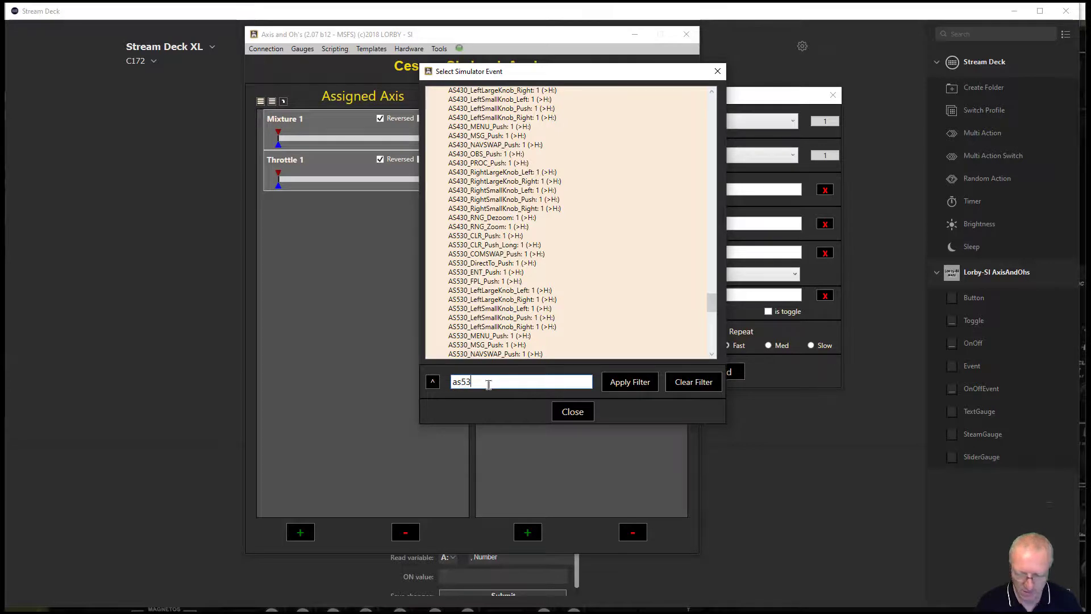
click(633, 383)
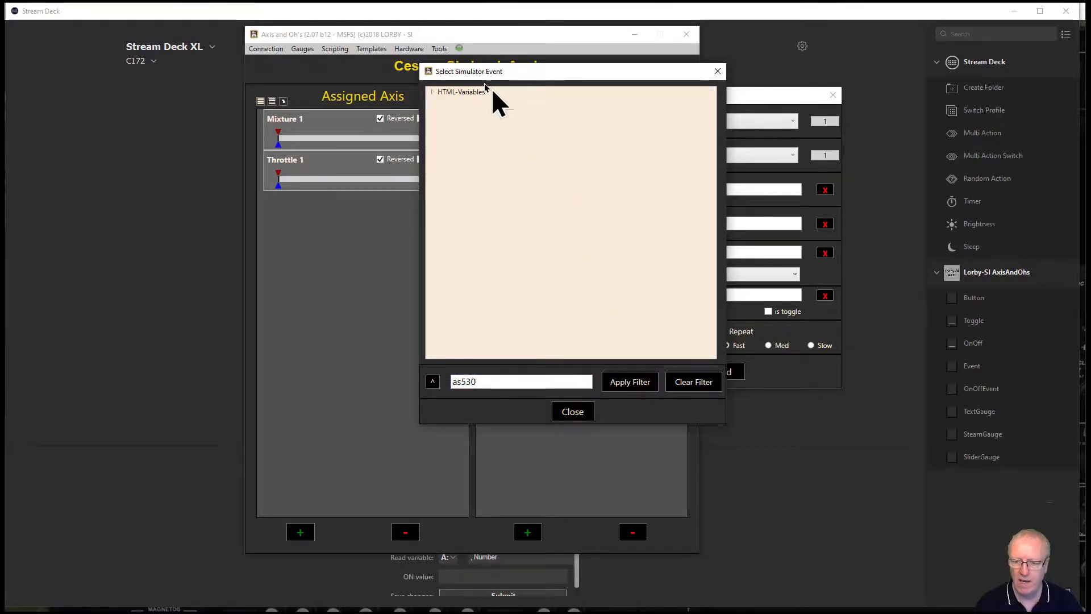
click(433, 92)
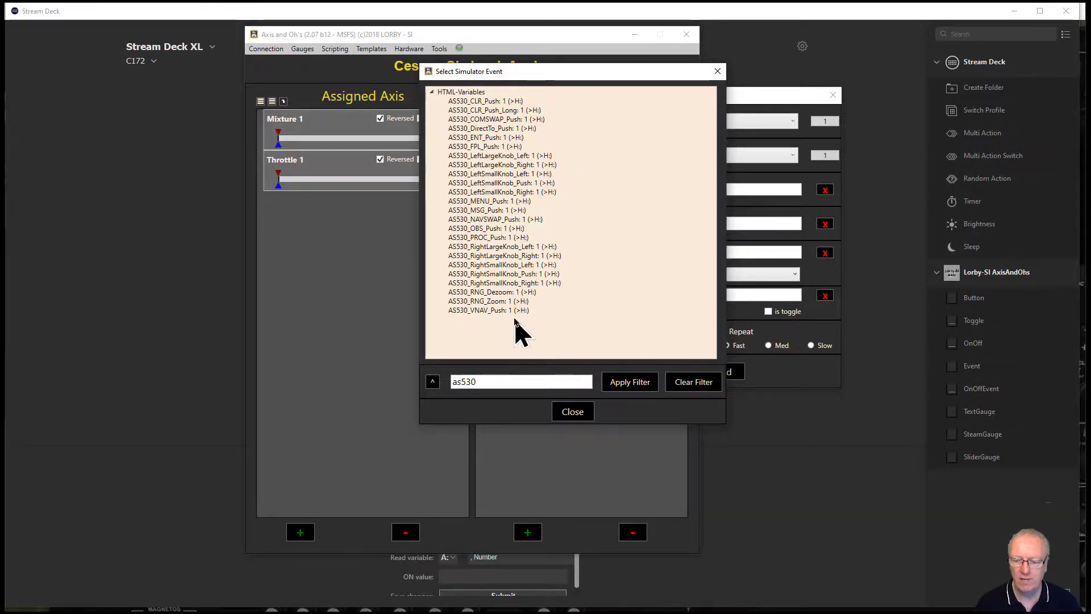
drag(640, 69, 705, 57)
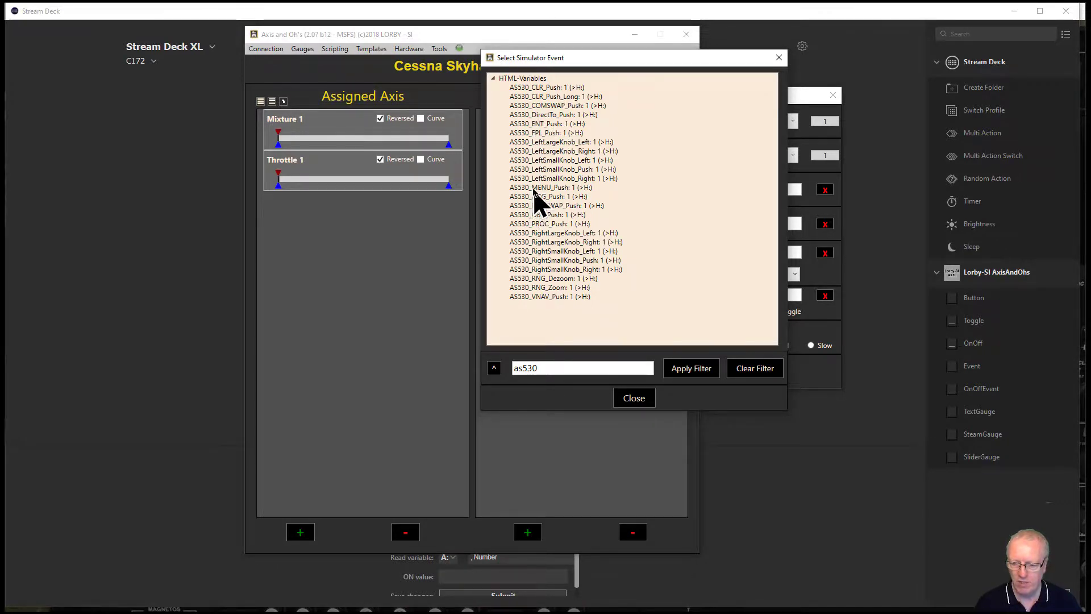
- Select the AS530_OBS_Push event, close the event list and cancel the new button assignment
click(542, 216)
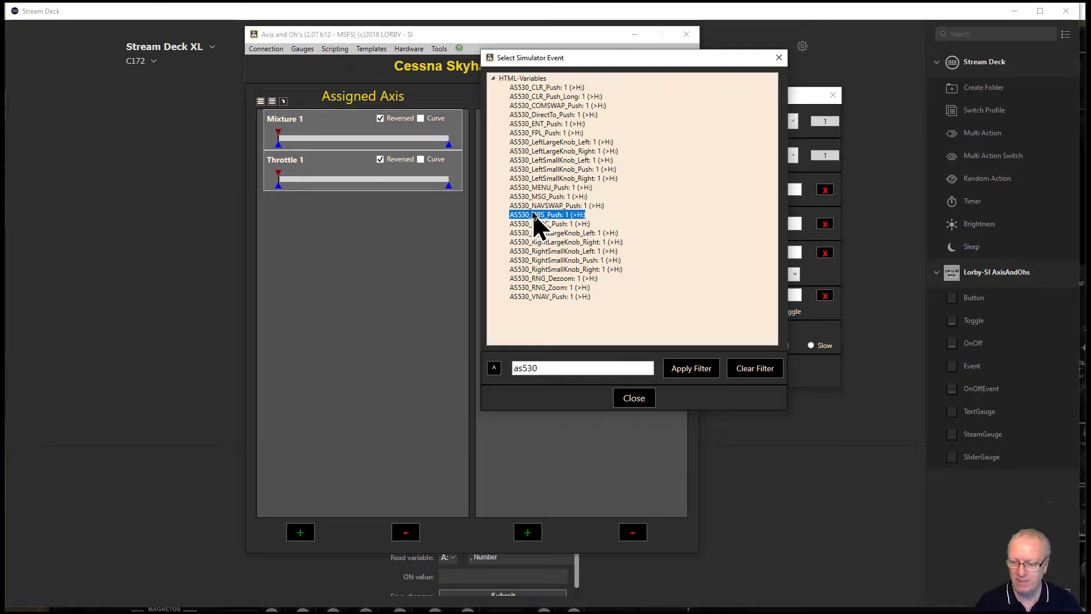
click(639, 400)
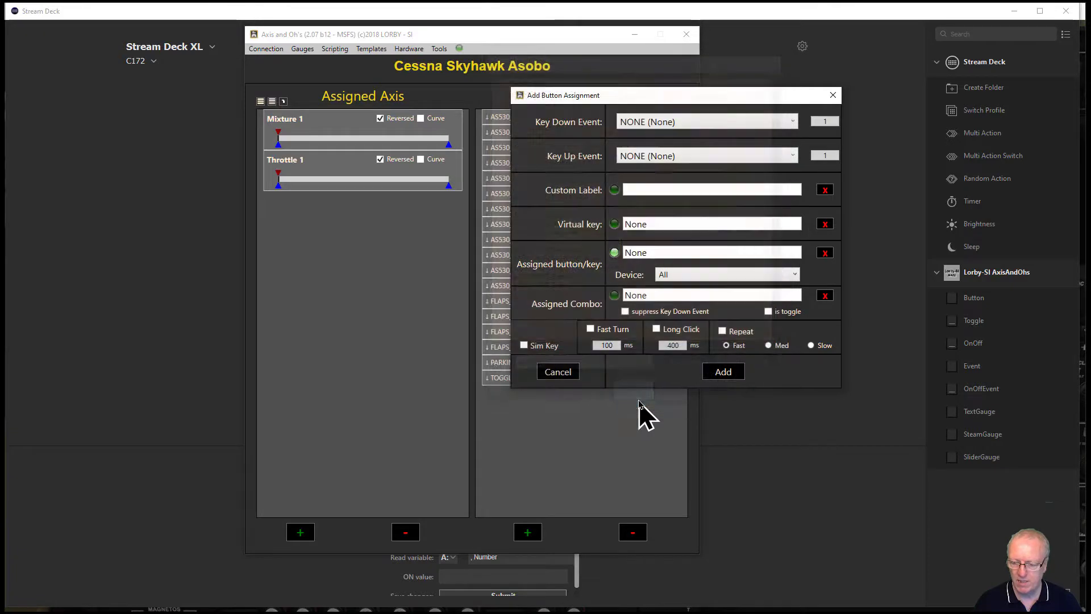
click(558, 372)
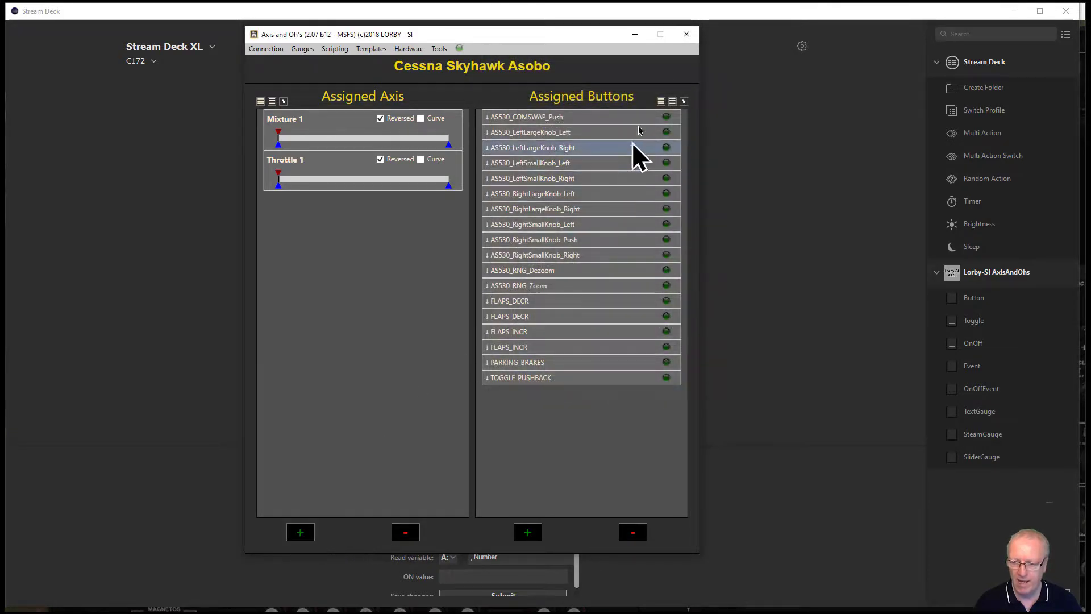
- Return to Stream Deck, open the GPS display folder, and set the OBS key's write event to H: AS530_OBS_Push, submitting the change
drag(598, 39, 0, 85)
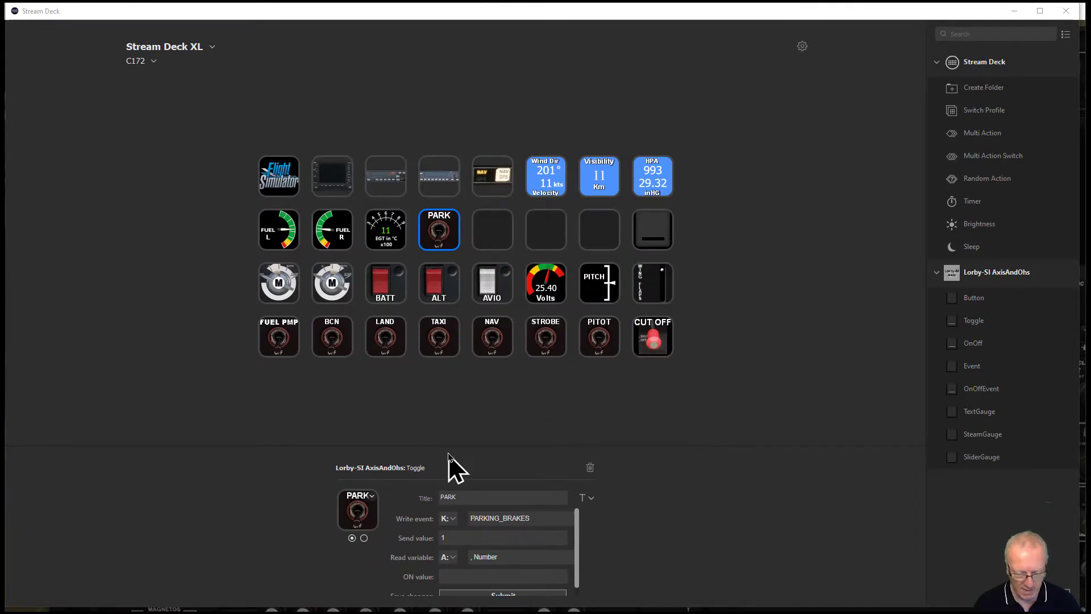
click(335, 193)
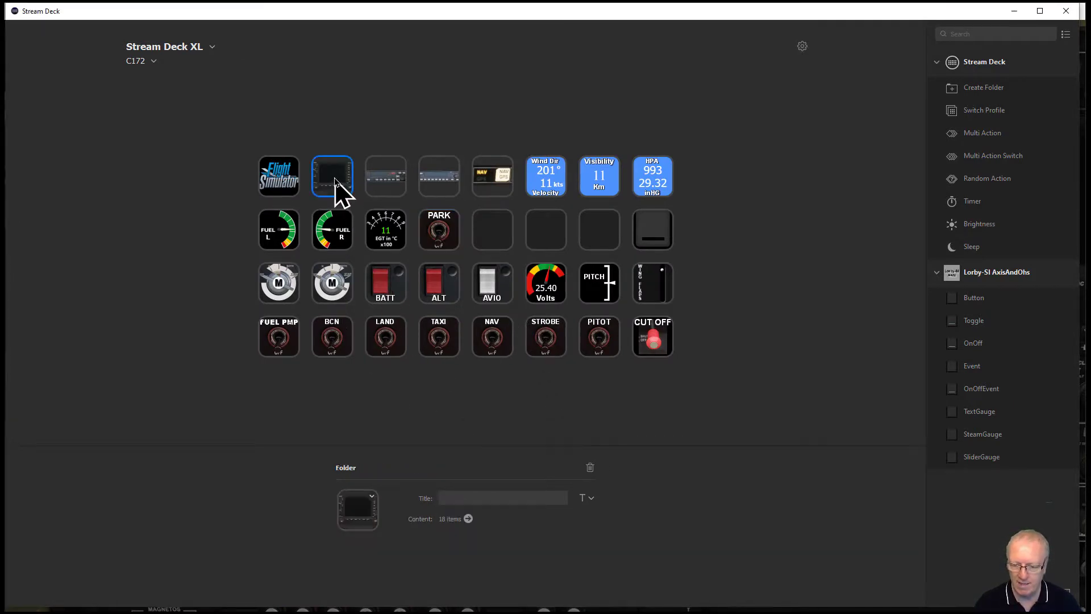
click(467, 518)
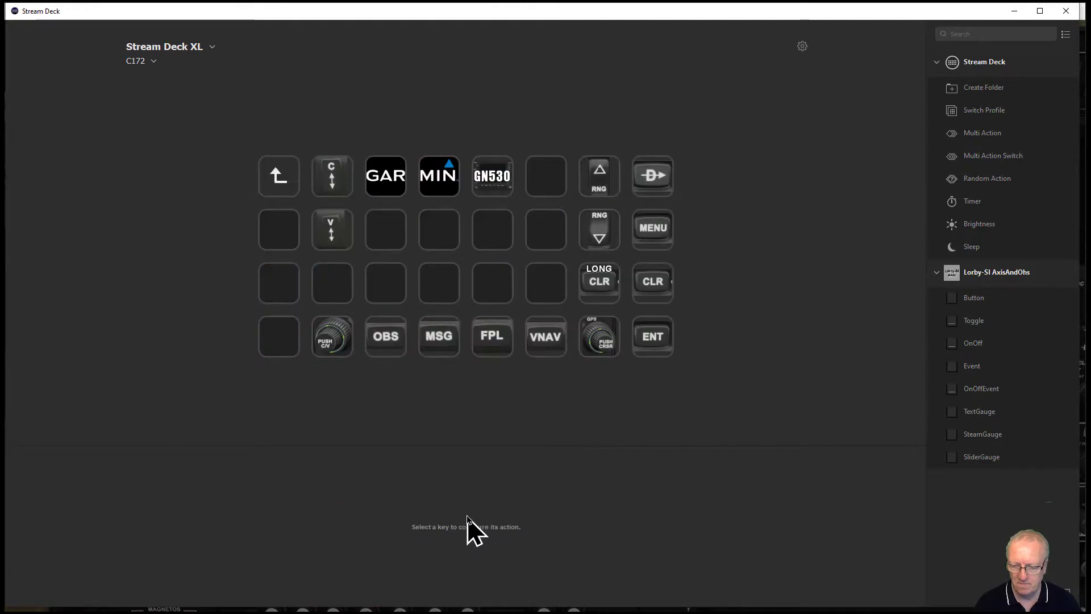
click(377, 346)
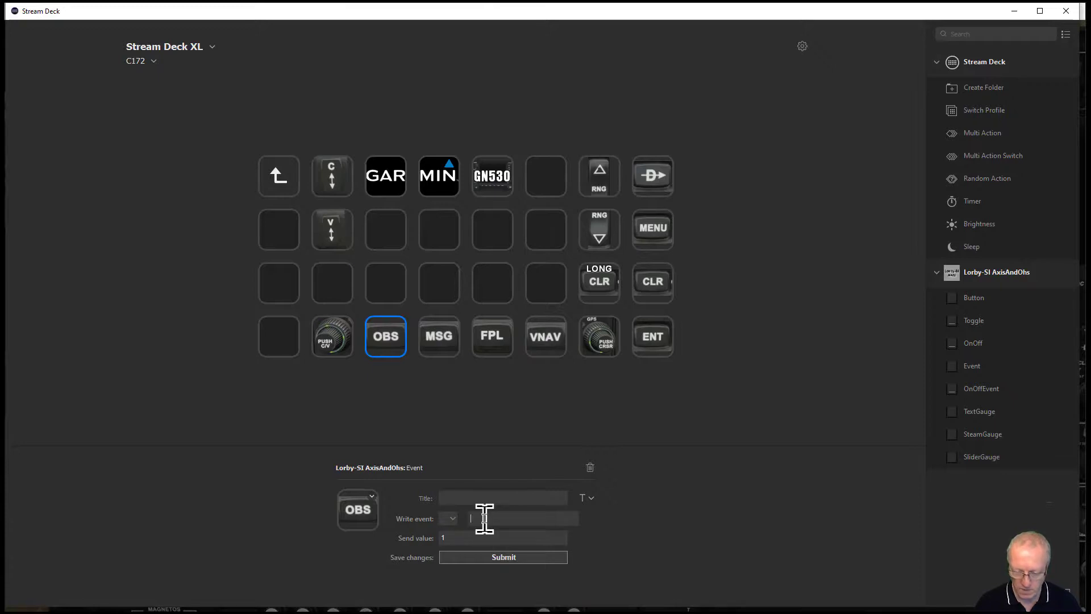
text(AS530_OBS_Push)
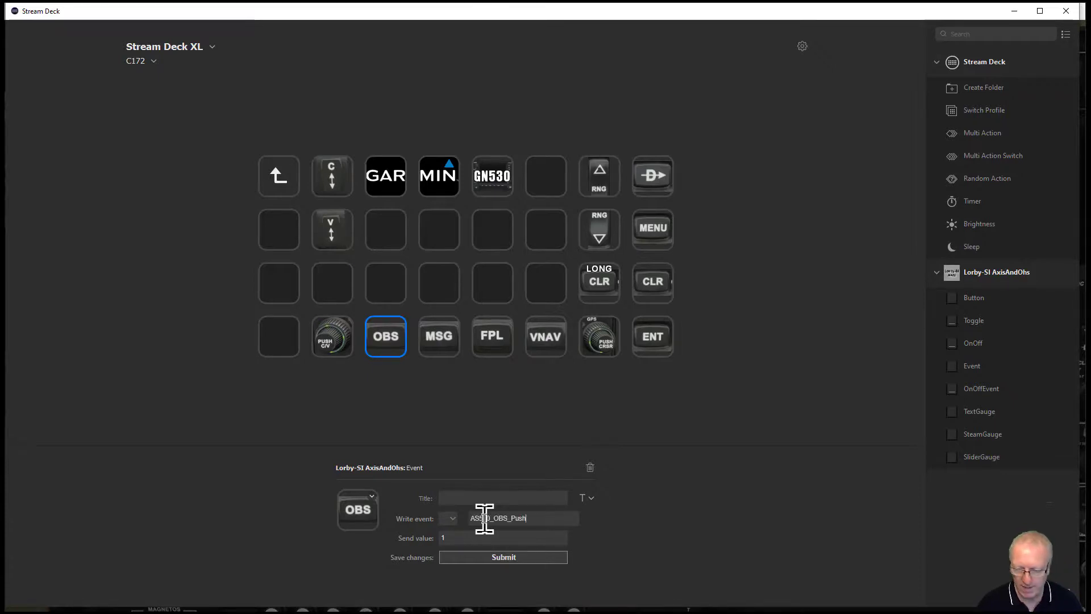
click(453, 518)
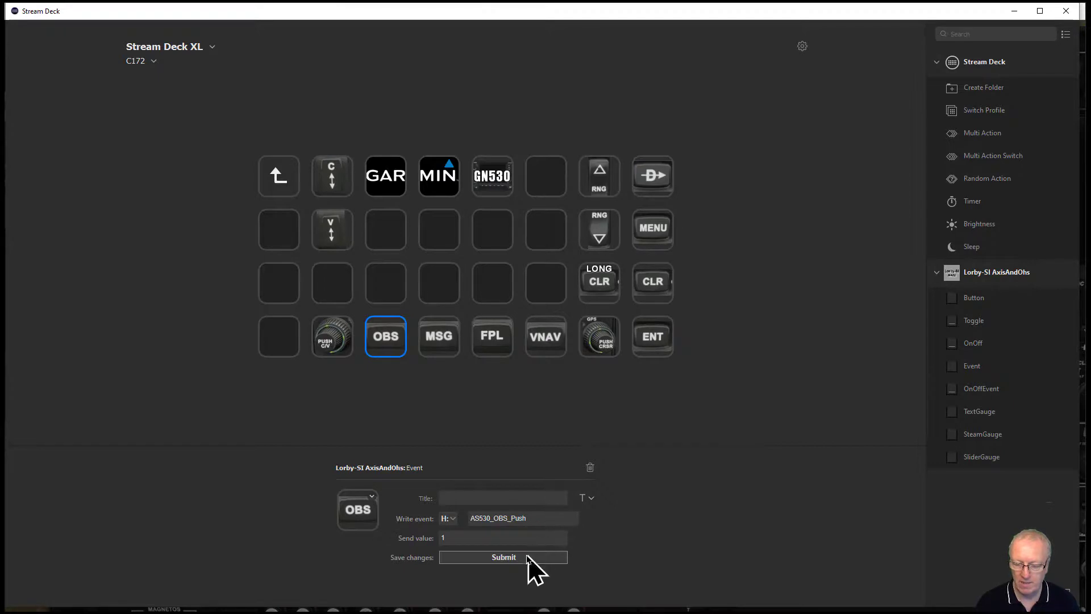
click(503, 557)
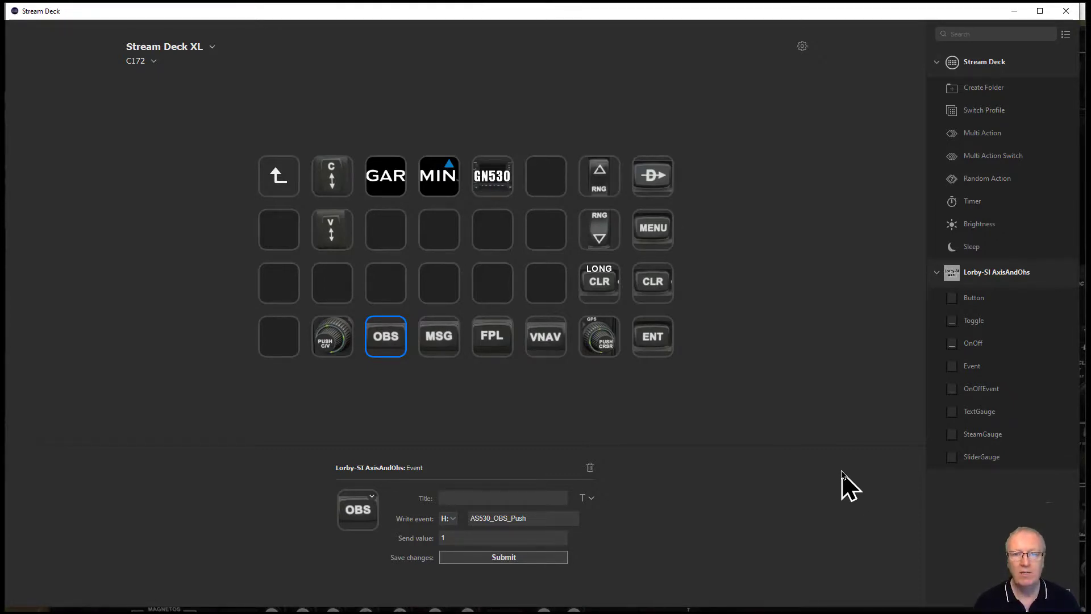
- Examine the write events of the MSG, FPL and VNAV keys, and return to the main page
click(438, 338)
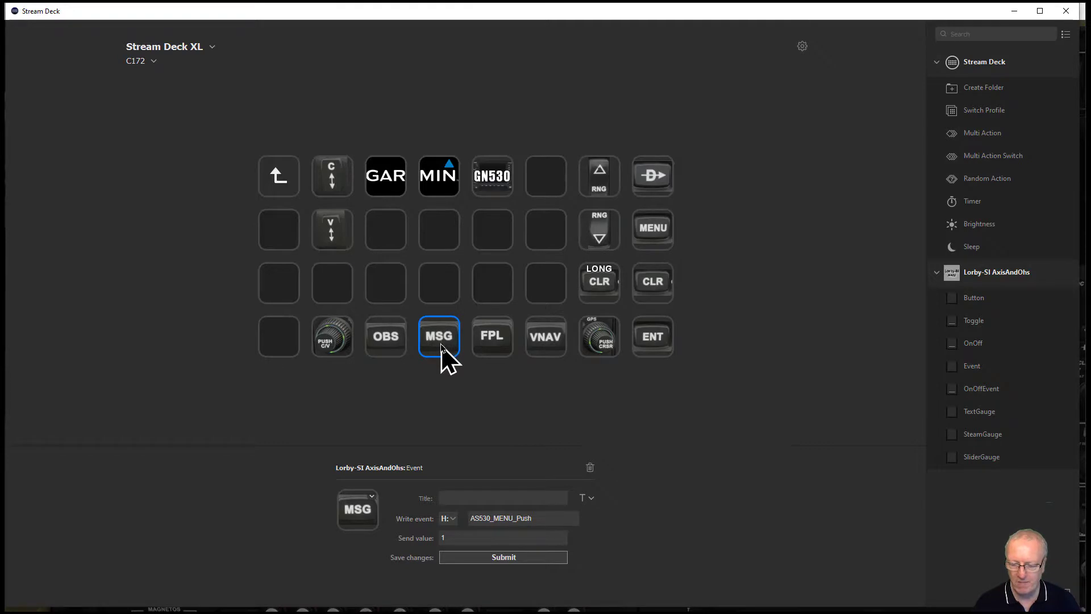
click(508, 344)
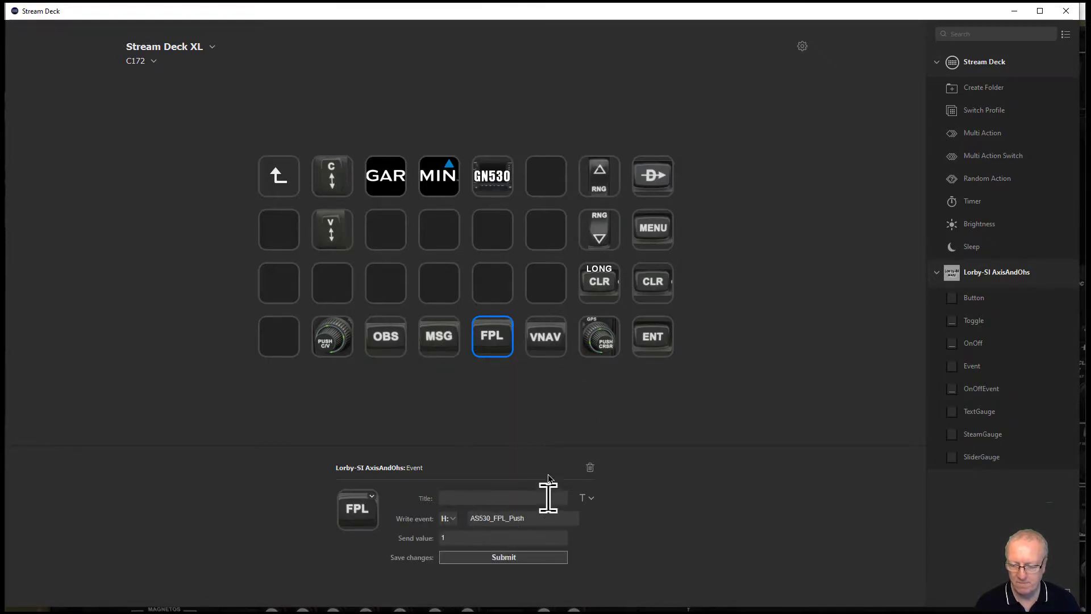
click(553, 340)
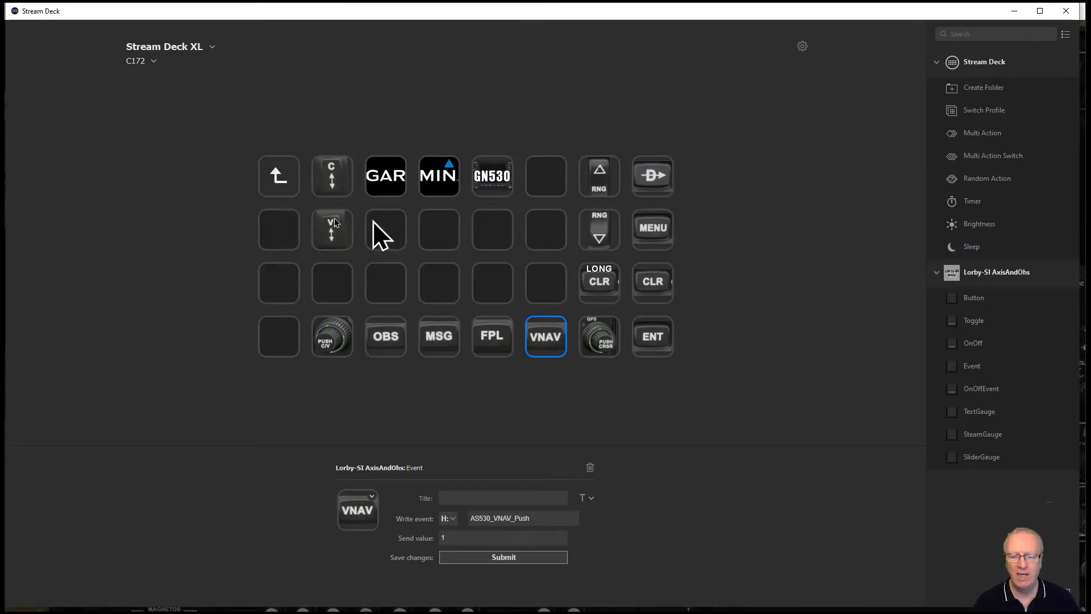
click(278, 183)
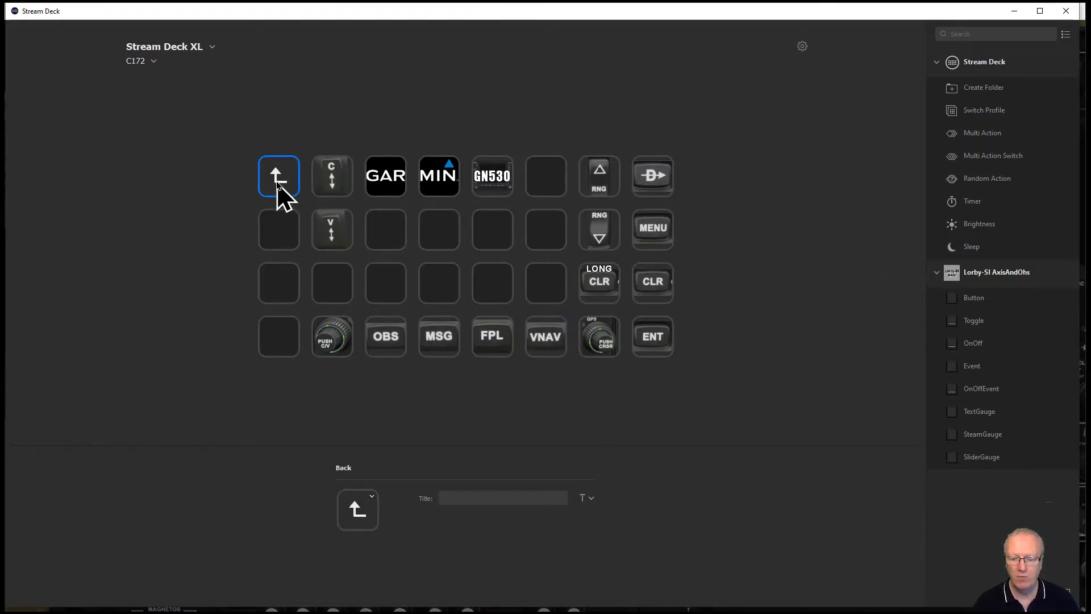
double_click(279, 183)
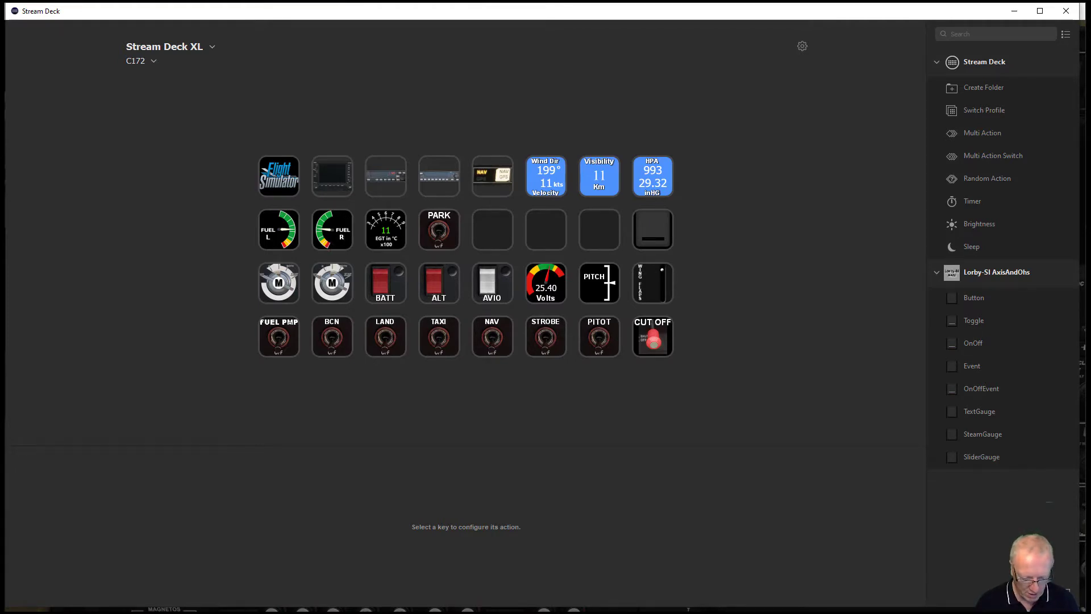
- Switch to the browser, review the Stream Deck plugin downloads on the AXIS AND OHS page, and return to Stream Deck
key(alt+Tab)
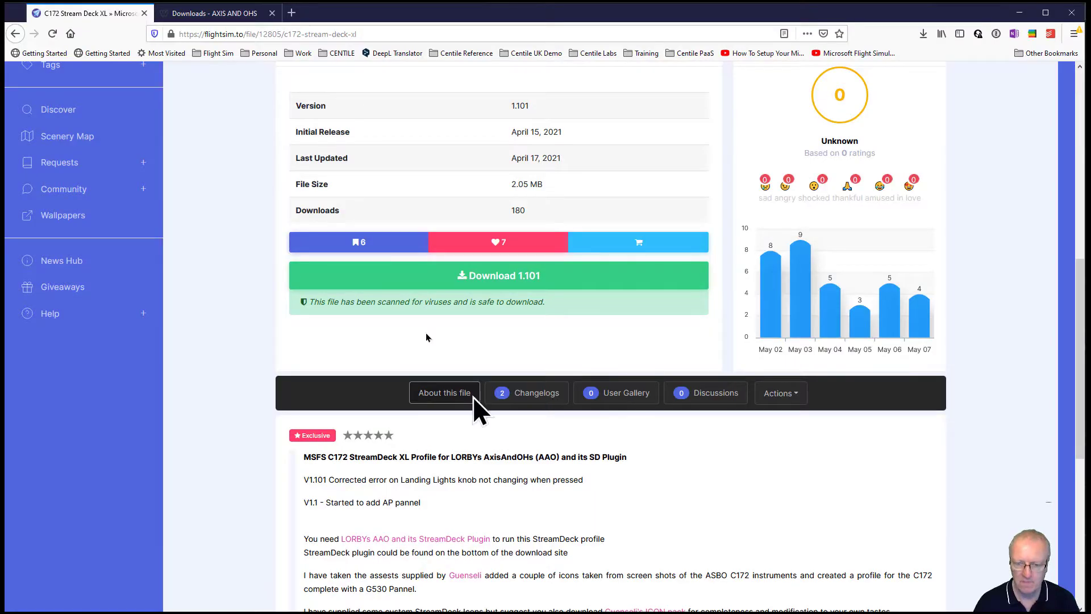
click(221, 17)
scroll(673, 302, down, 10)
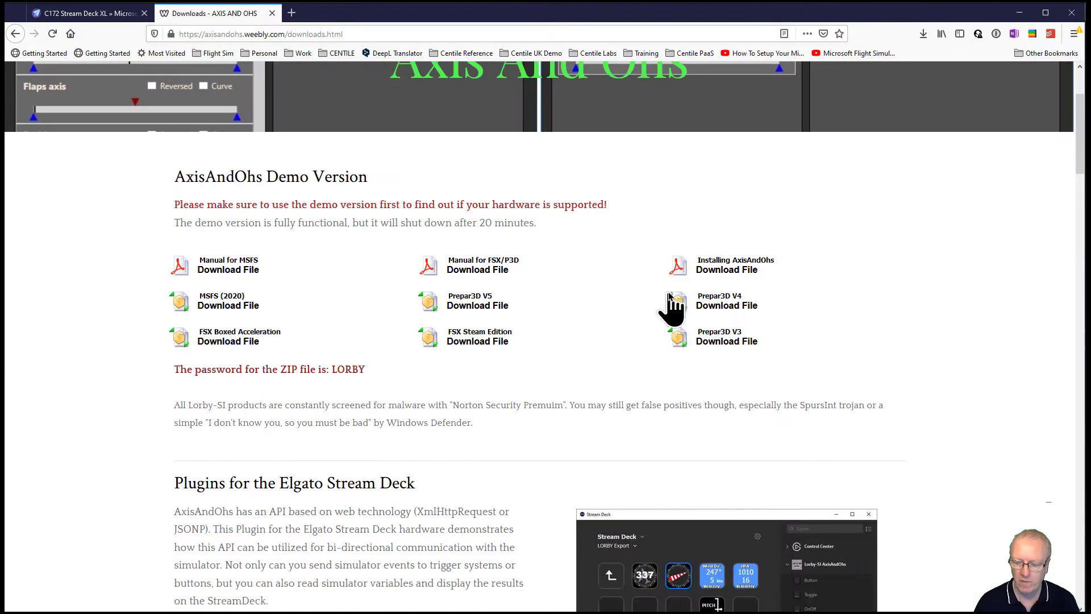
scroll(663, 304, down, 1)
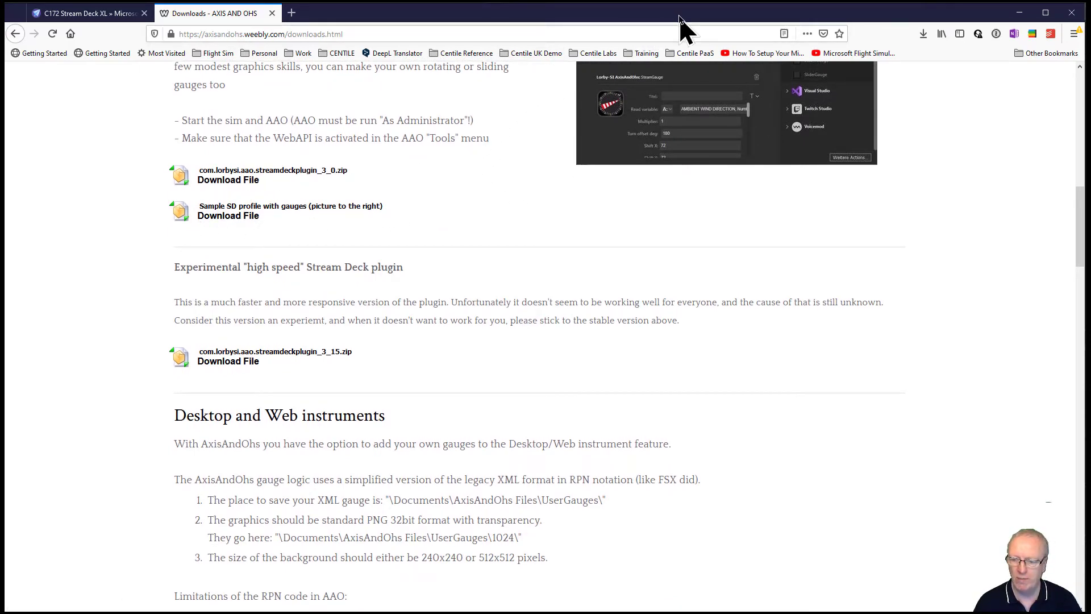
drag(690, 29, 341, 611)
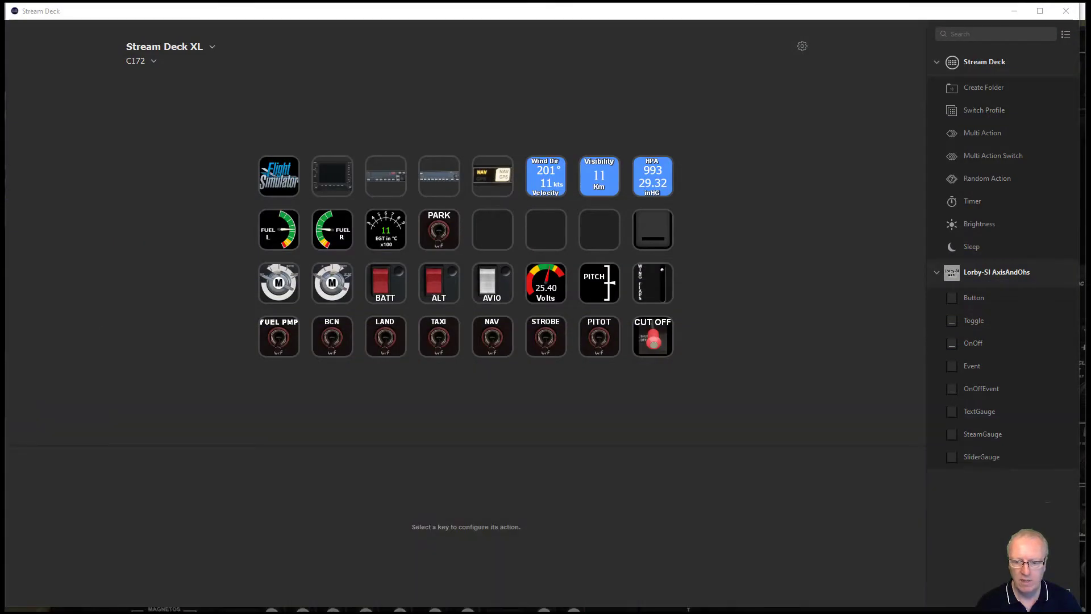